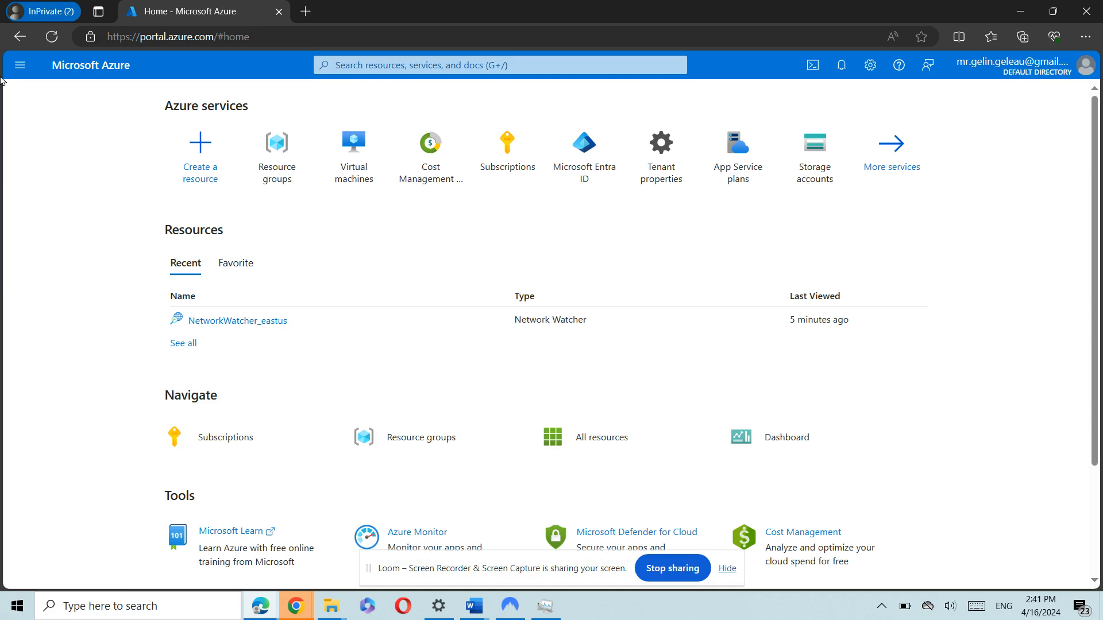
Step: Search the portal for the Resource groups service and start creating a new resource group
left_click(20, 63)
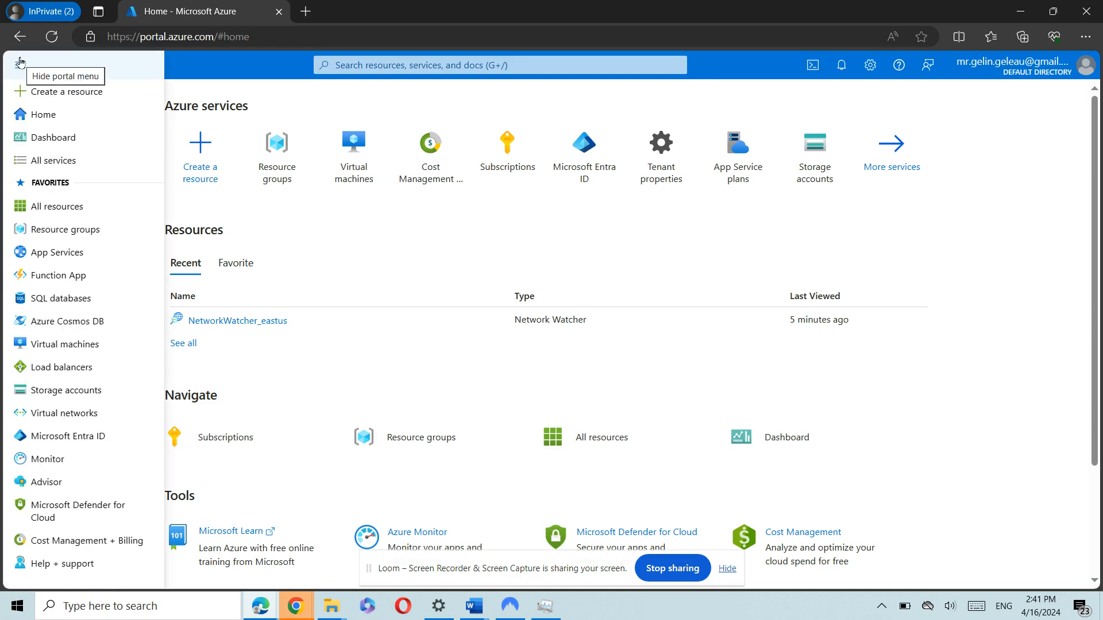
mouse_move(72, 226)
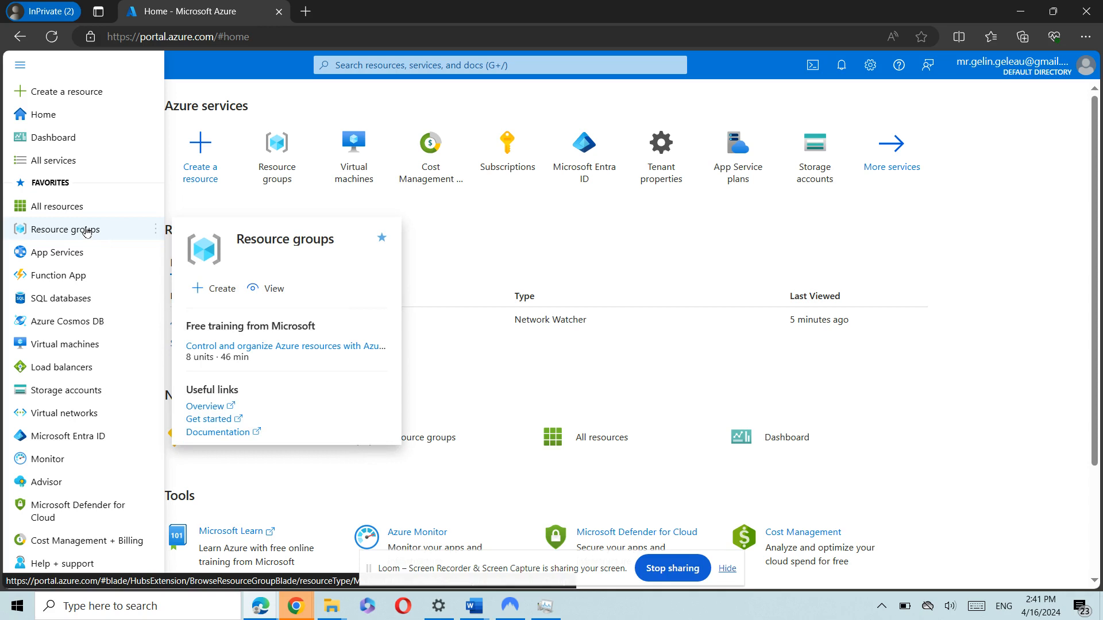
left_click(376, 65)
type("resour")
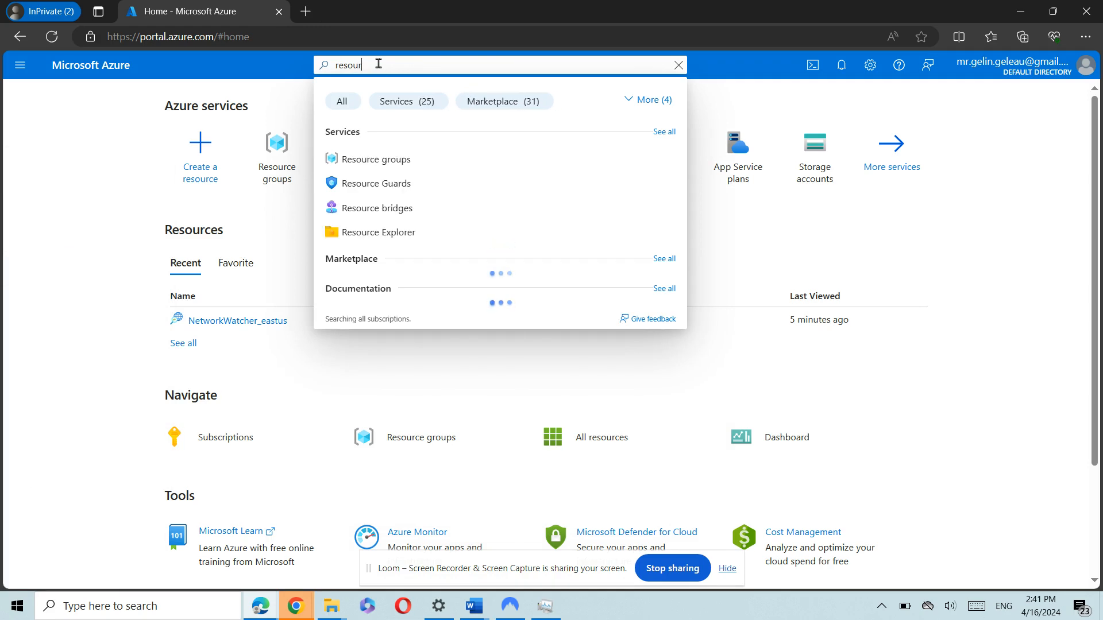
left_click(389, 161)
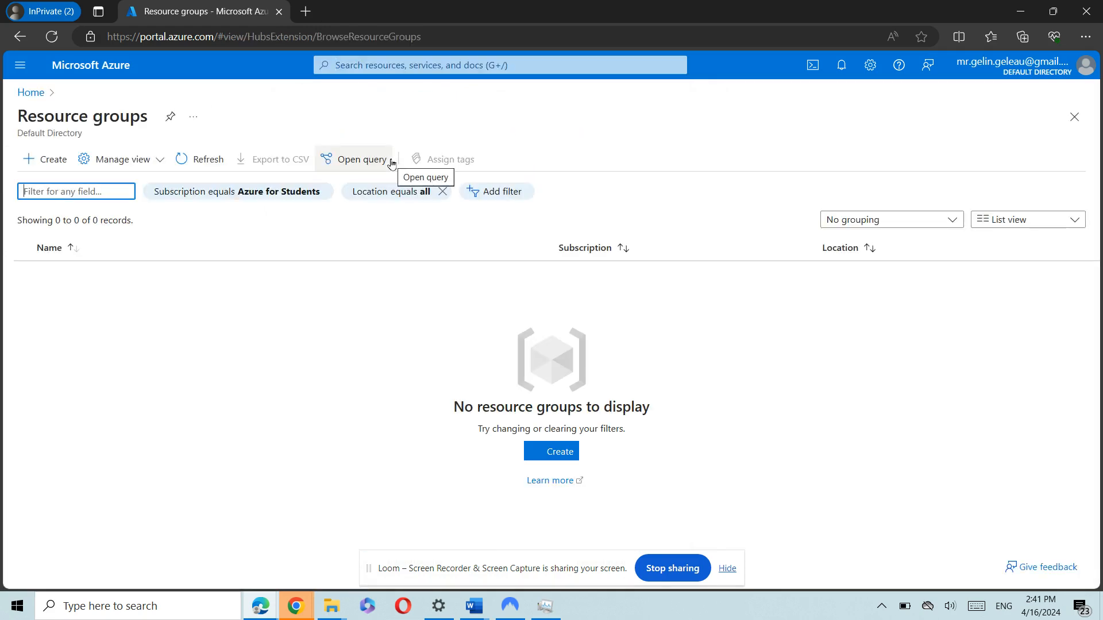
left_click(49, 165)
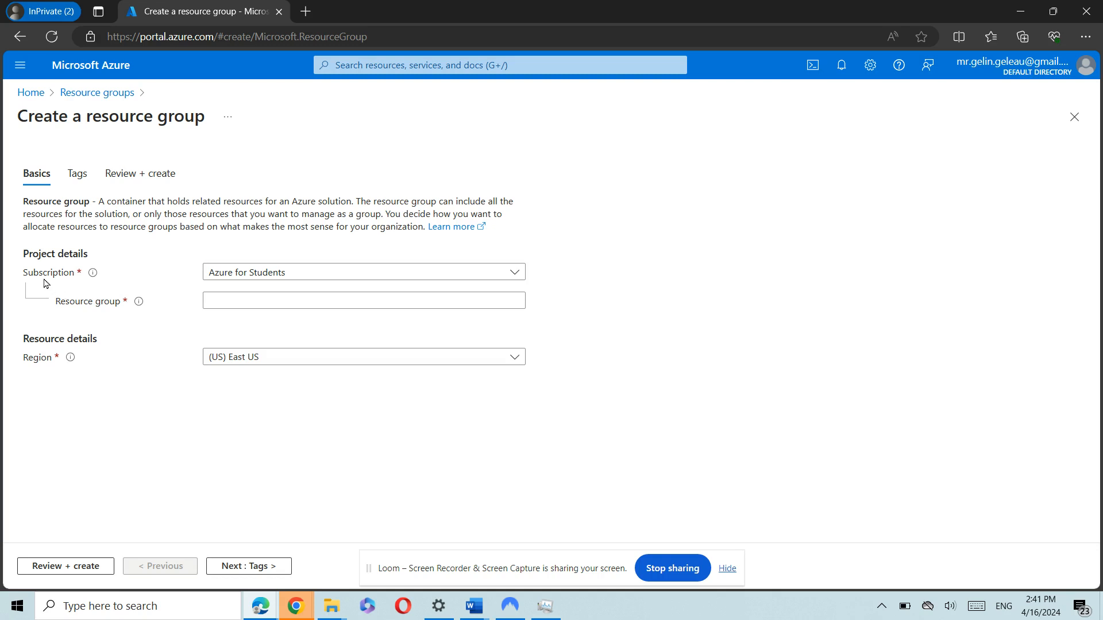
Step: Keep the Azure for Students subscription and name the new resource group AZLabs
left_click(284, 274)
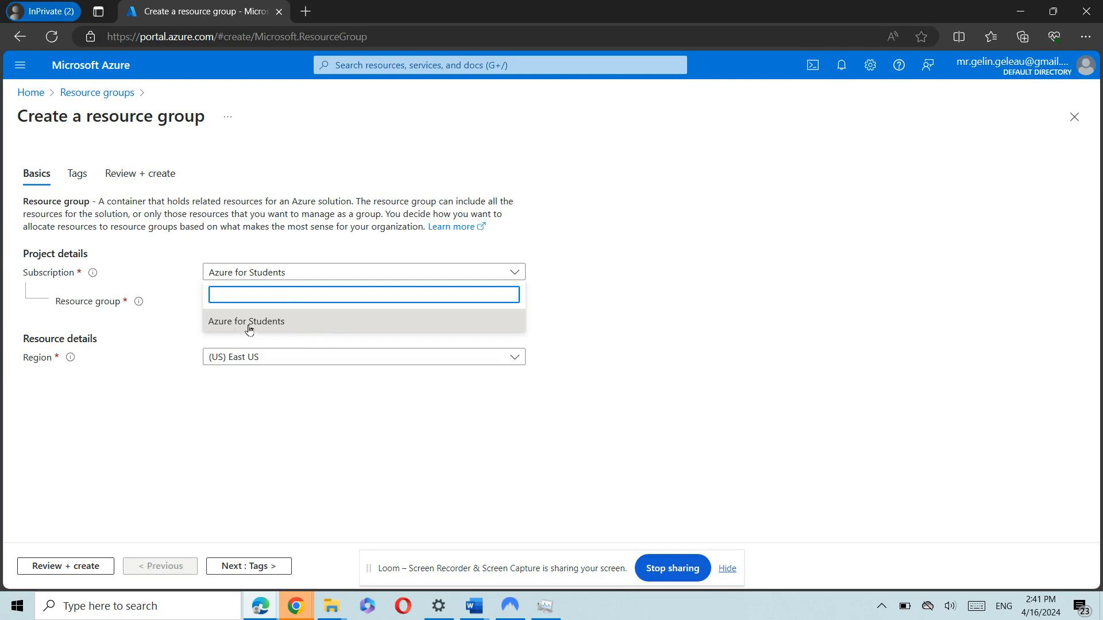
left_click(305, 224)
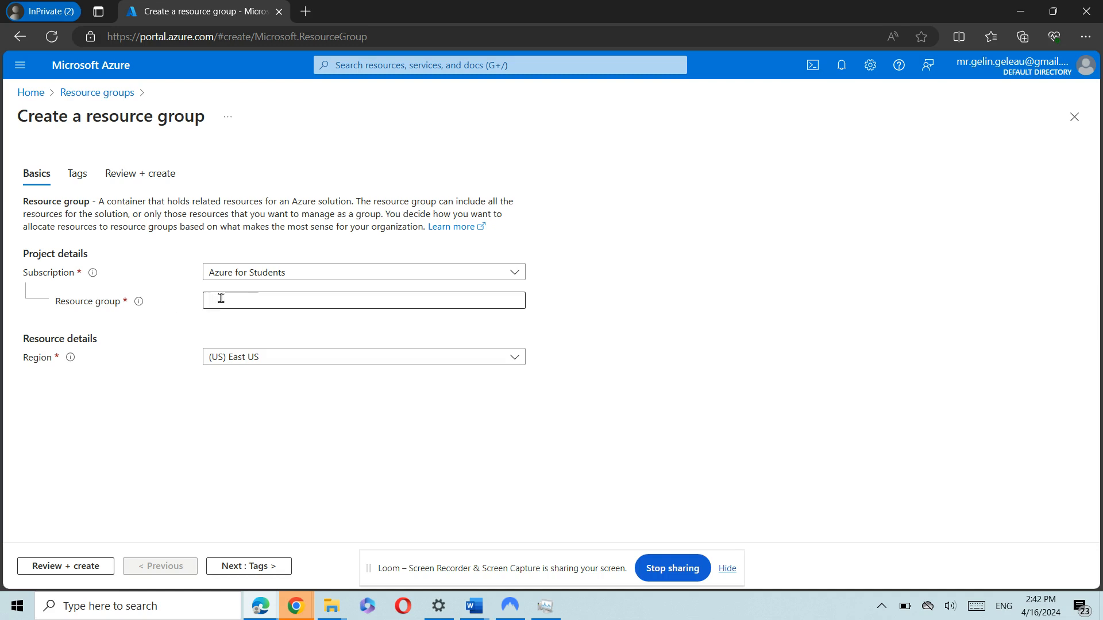
left_click(249, 296)
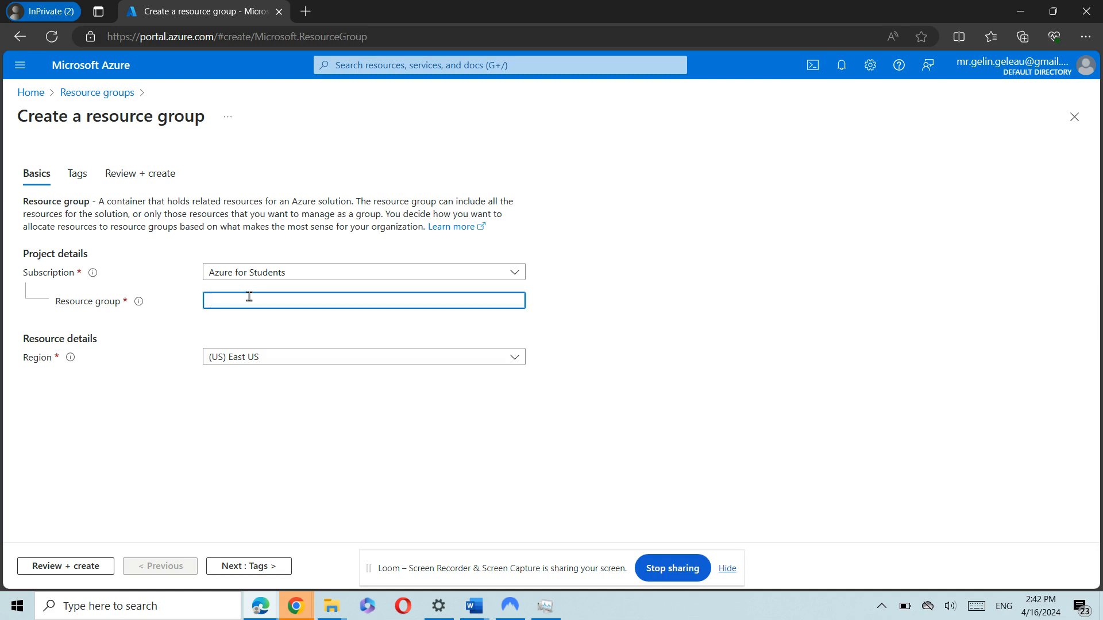
type("AZLabs")
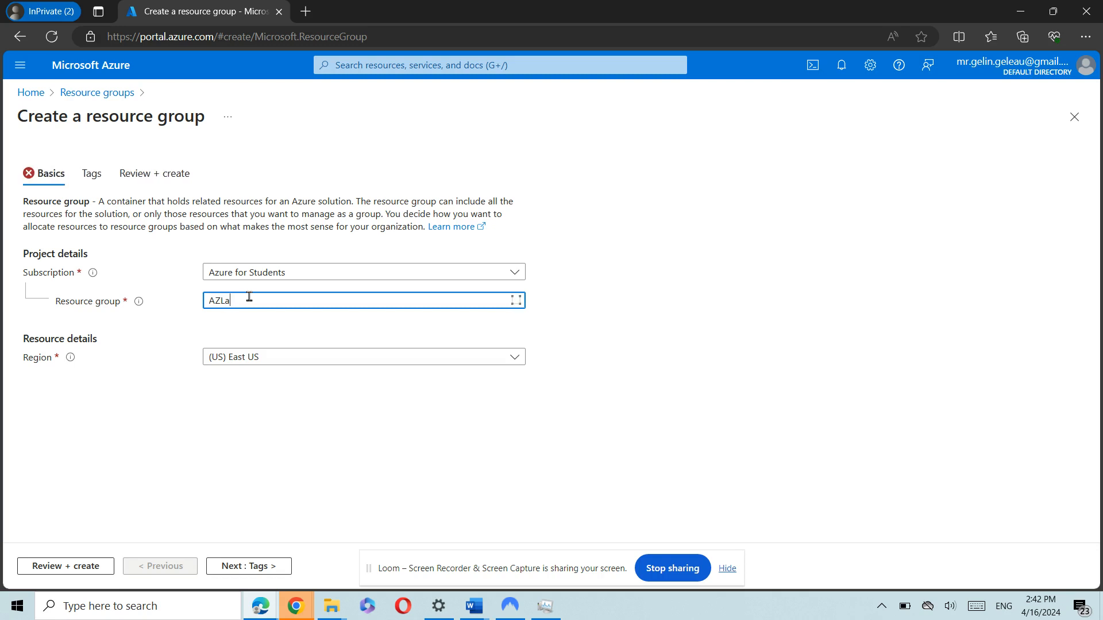
key("BackSpace")
key("BackSpace")
key("BackSpace")
key("BackSpace")
type("djdk")
key("BackSpace")
key("BackSpace")
key("BackSpace")
key("BackSpace")
key("BackSpace")
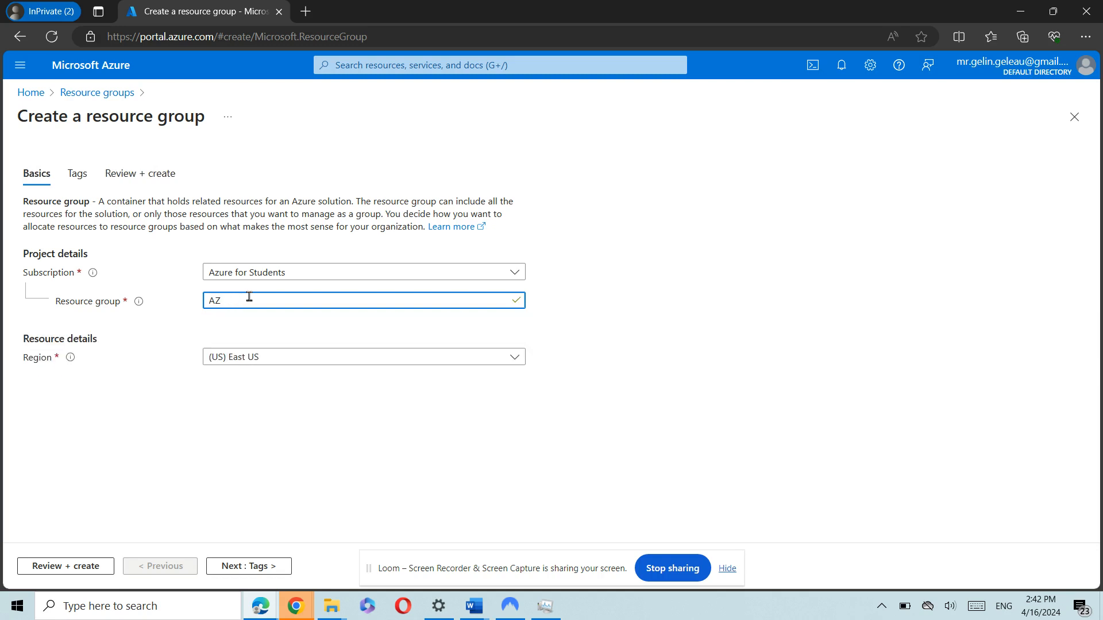
type("-la")
key("BackSpace")
key("BackSpace")
key("BackSpace")
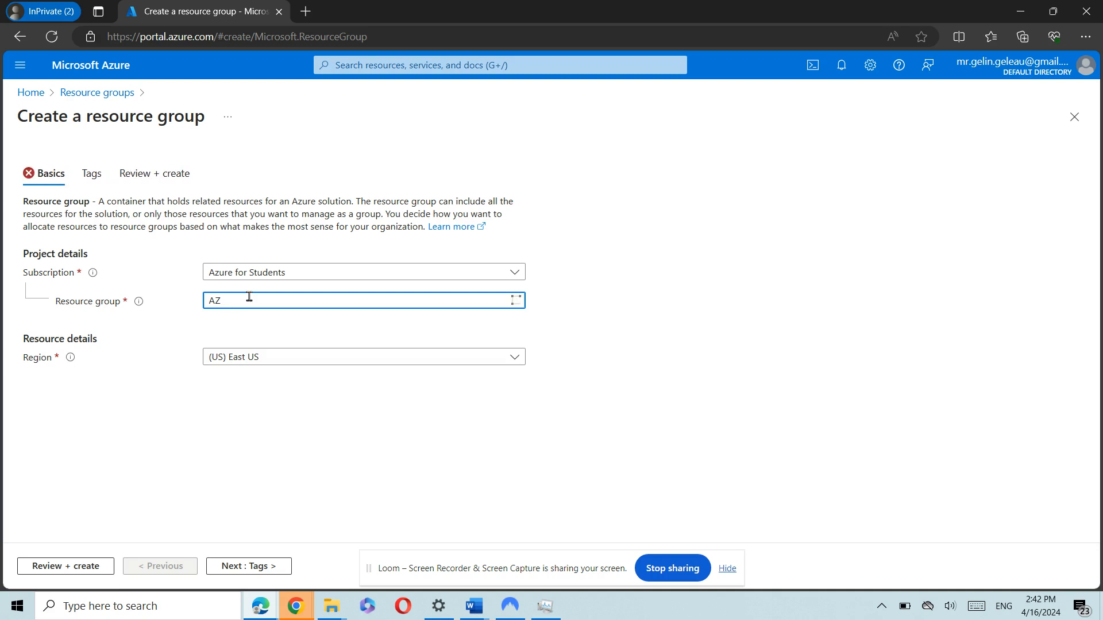
type("Labs")
Step: Review and create the AZLabs resource group in East US, and refresh the list of resource groups
left_click(174, 373)
left_click(51, 567)
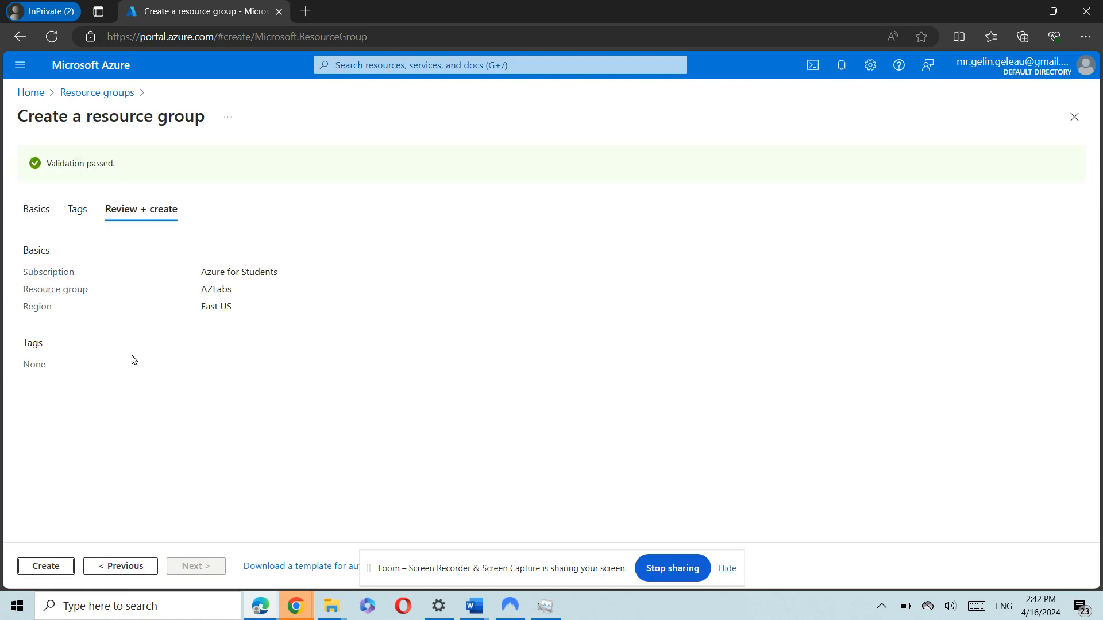
left_click(45, 568)
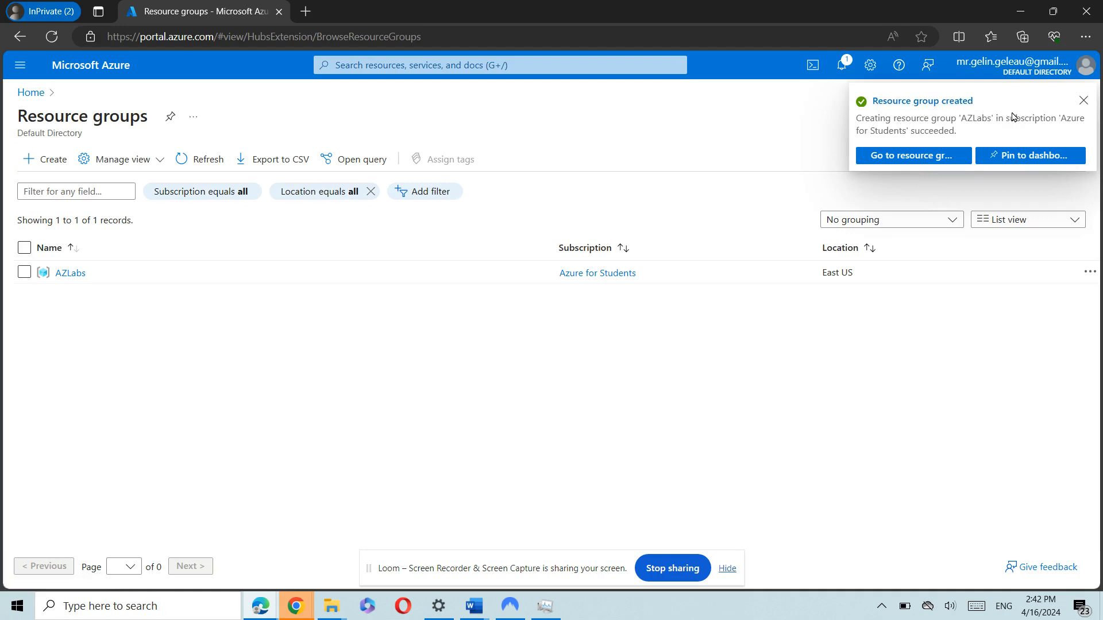
left_click(1084, 100)
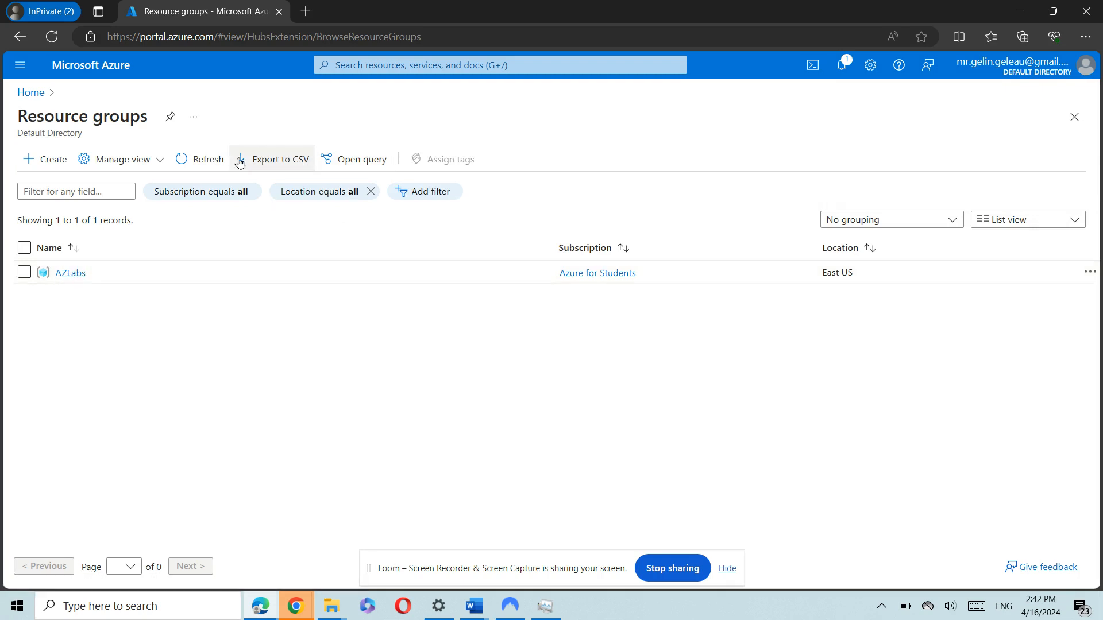
left_click(207, 159)
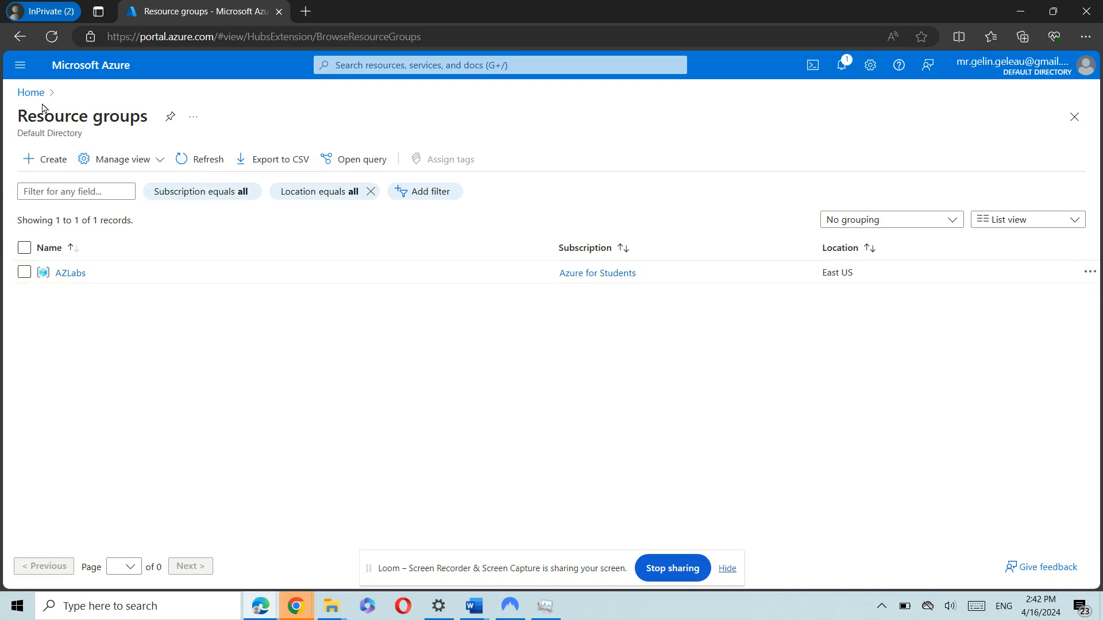
Step: Go to the Virtual machines service and start creating an Azure virtual machine
left_click(22, 68)
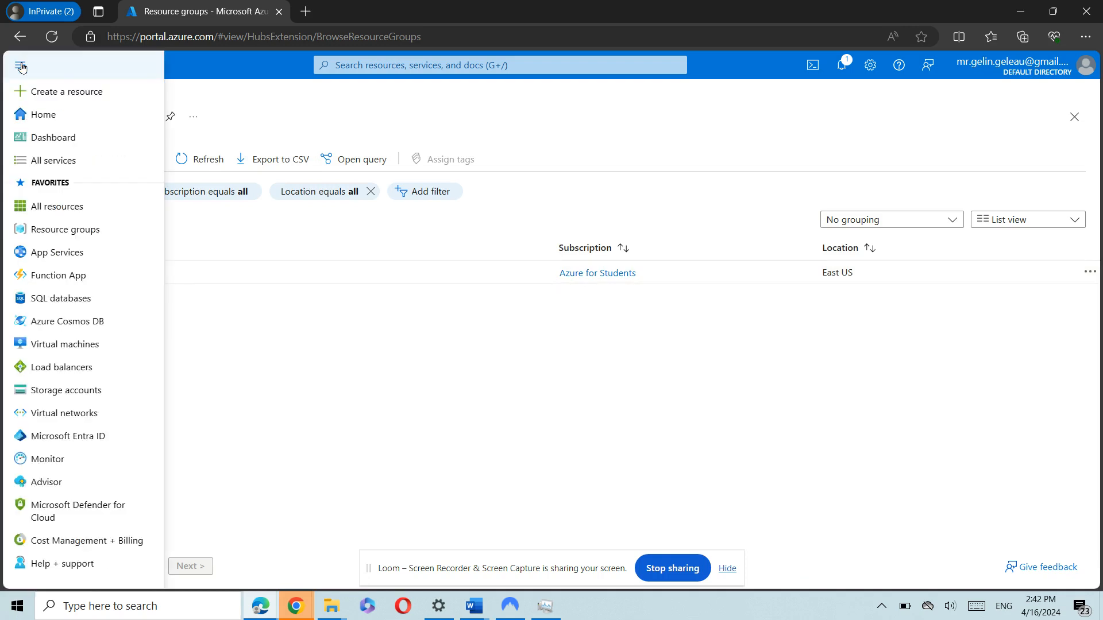
left_click(85, 344)
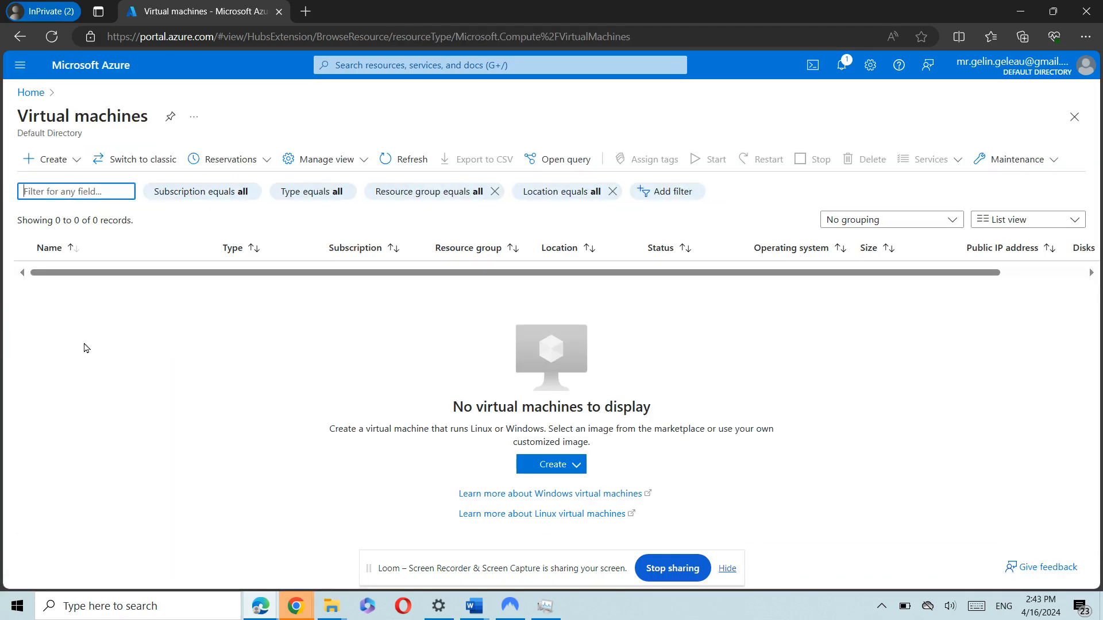
left_click(56, 157)
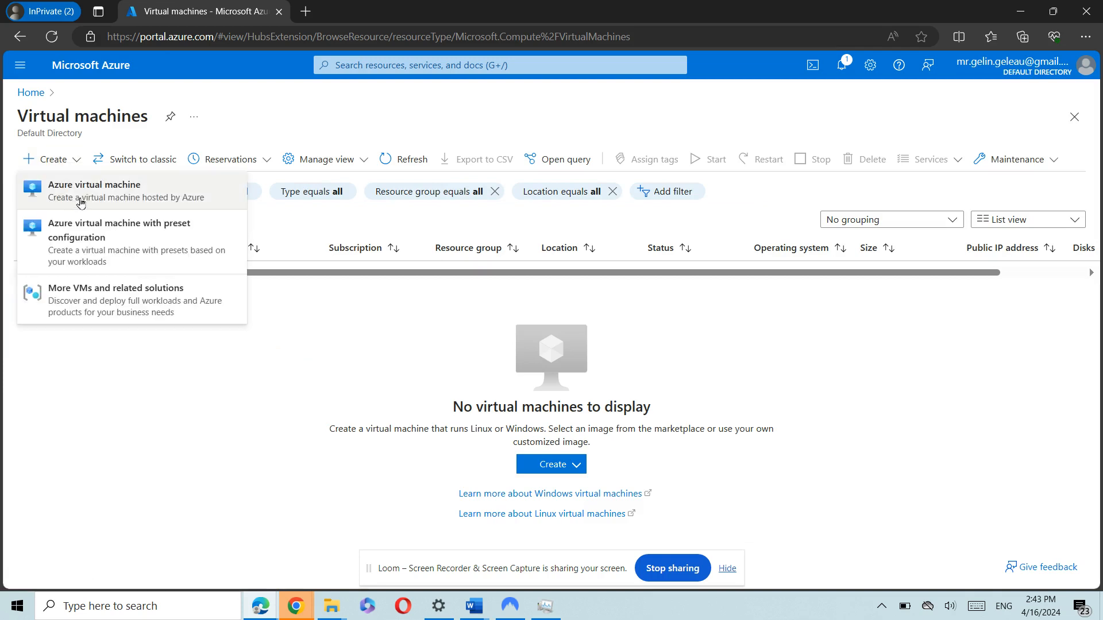
left_click(170, 189)
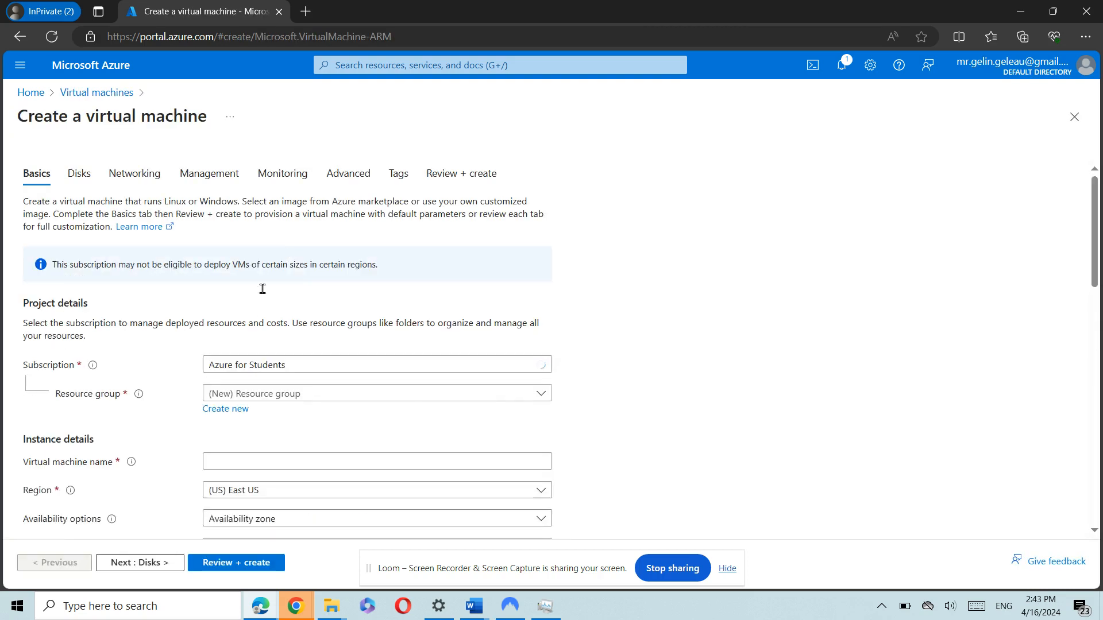
Step: Assign the new virtual machine to the AZLabs resource group and name it Server2019
scroll(261, 288, "down", 3)
scroll(187, 281, "up", 2)
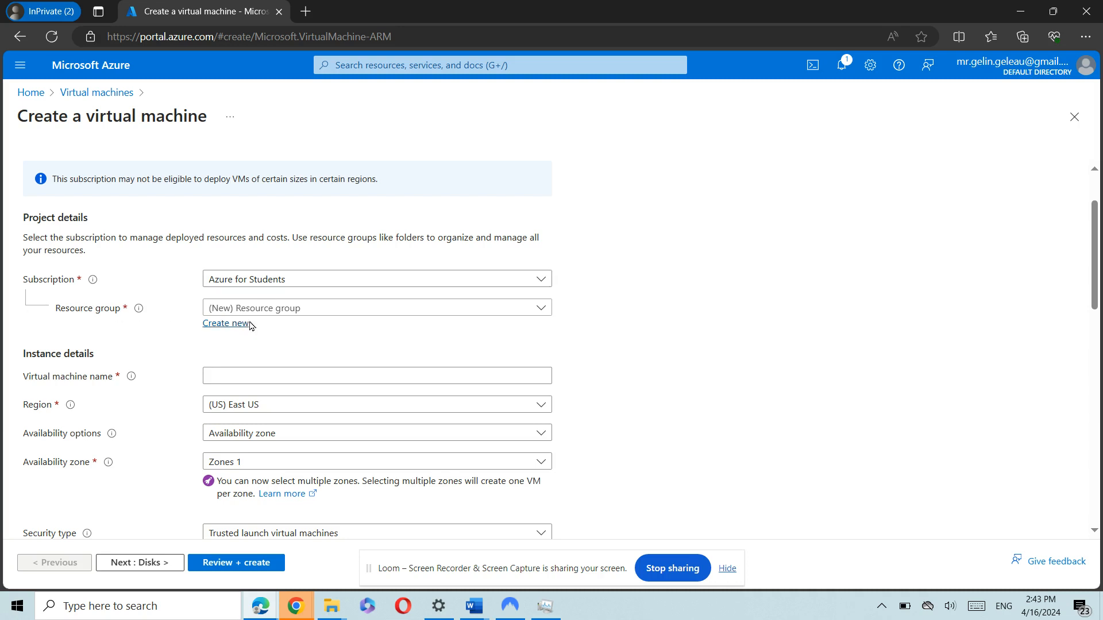
left_click(304, 310)
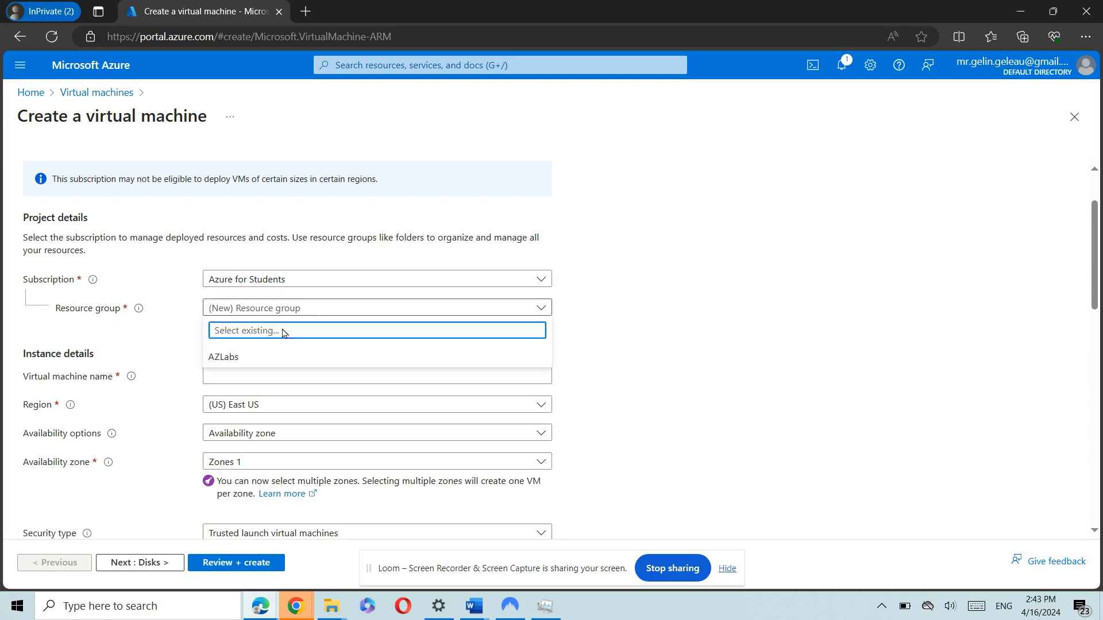
left_click(230, 359)
scroll(155, 360, "down", 2)
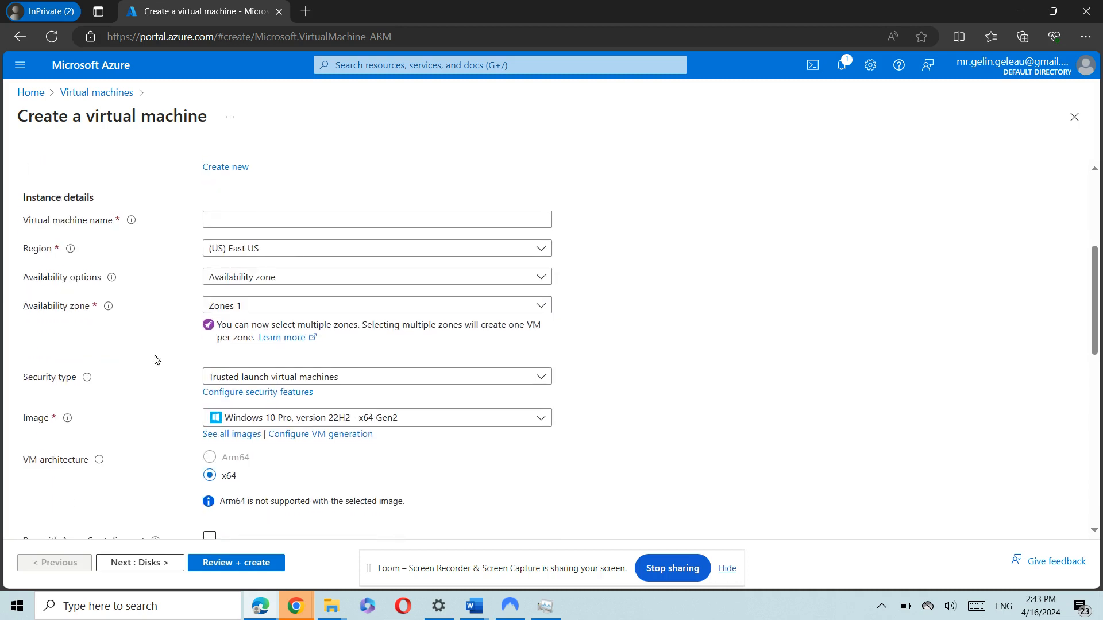
left_click(284, 218)
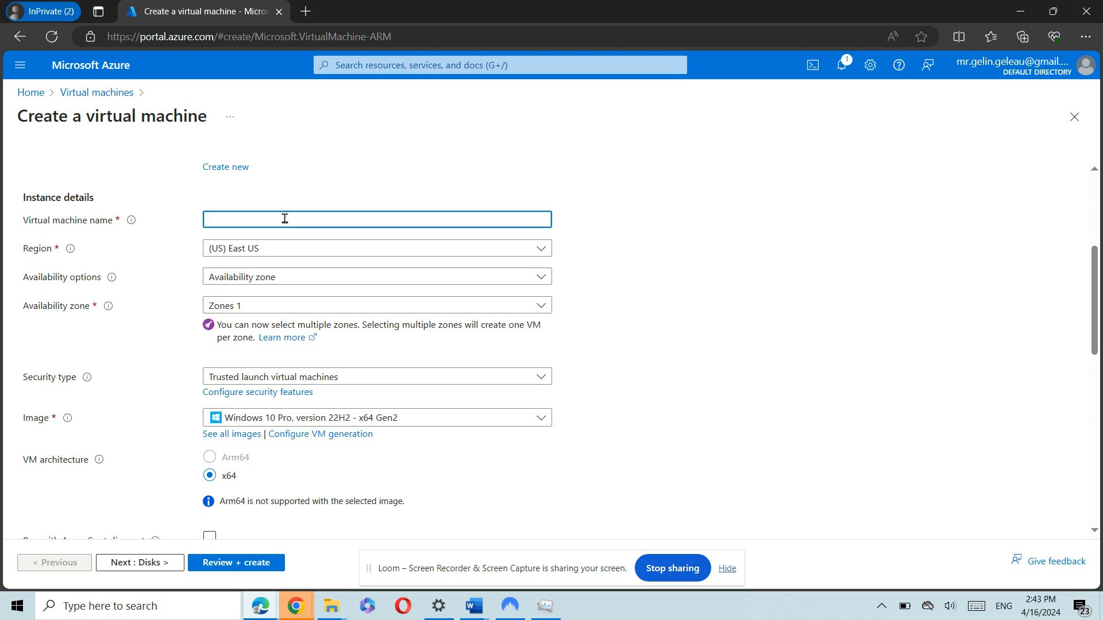
type("Server2019")
key("Tab")
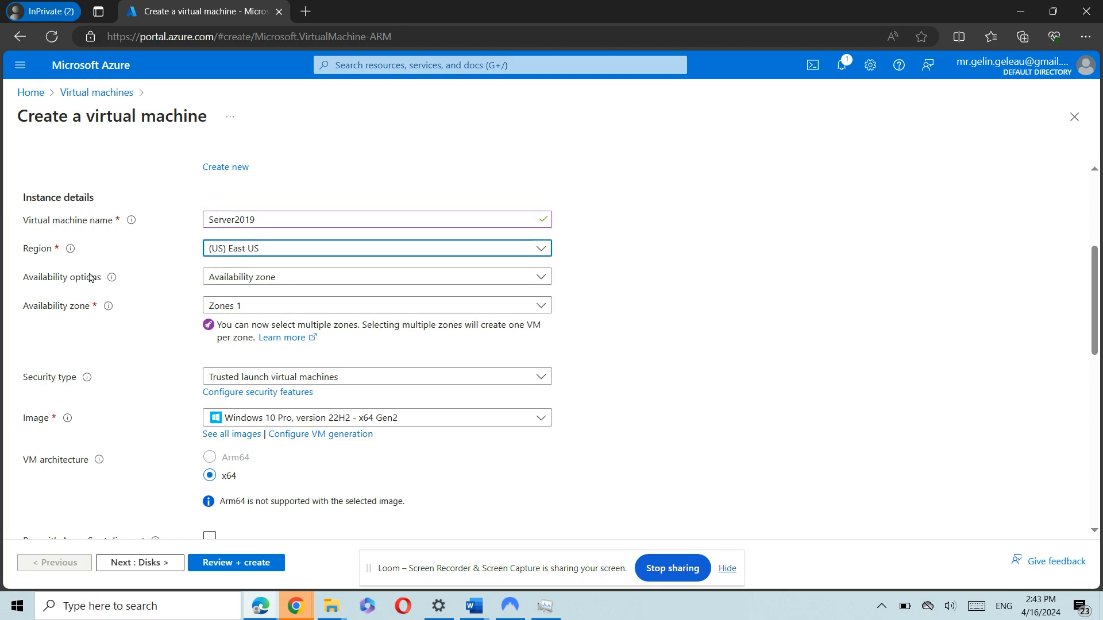
Step: Set the virtual machine's availability to No infrastructure redundancy required and its security type to Standard
left_click(288, 281)
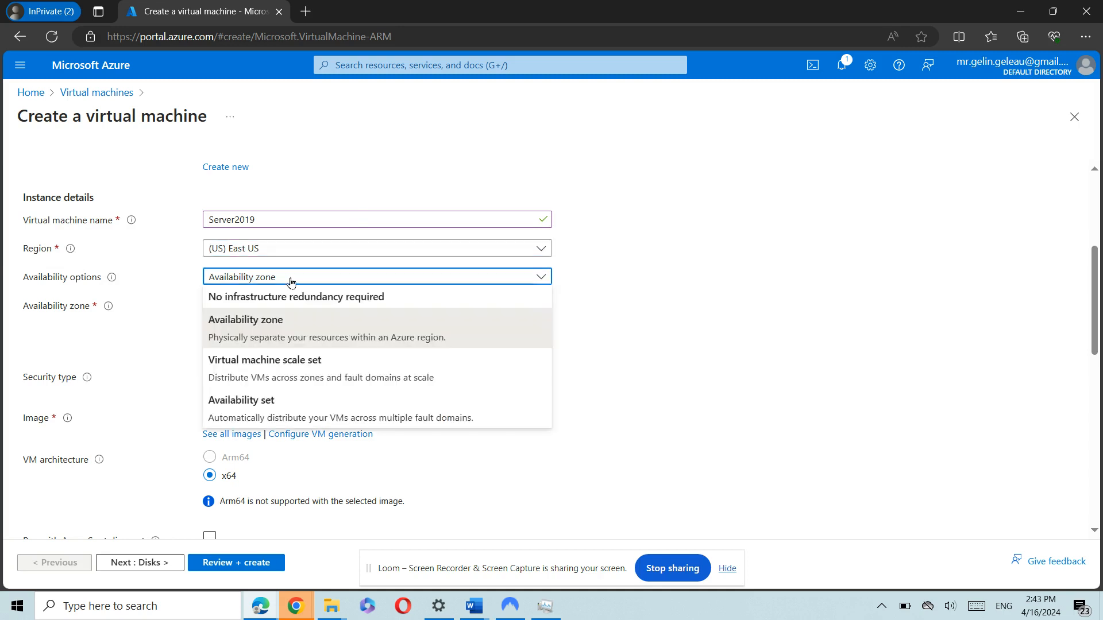
left_click(284, 298)
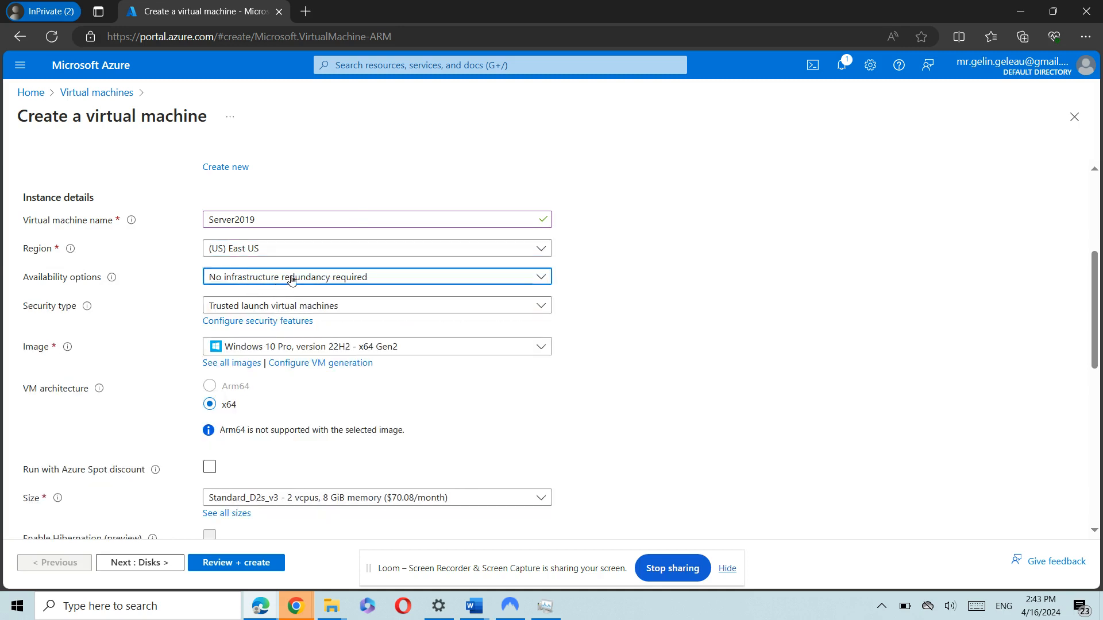
scroll(148, 329, "down", 1)
scroll(148, 329, "down", 1)
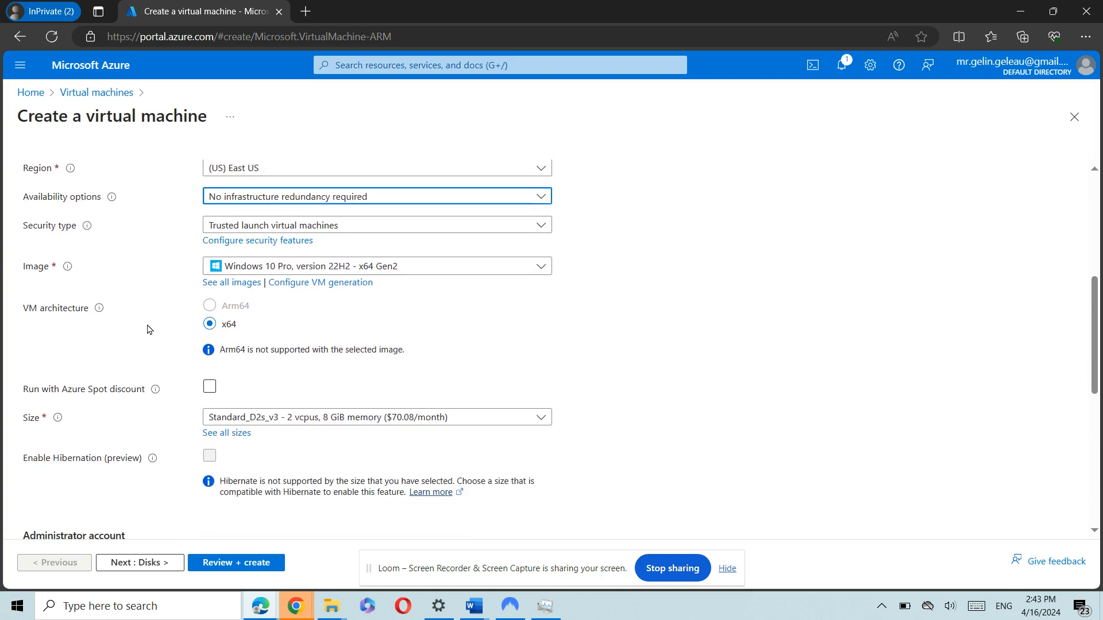
left_click(255, 226)
left_click(250, 251)
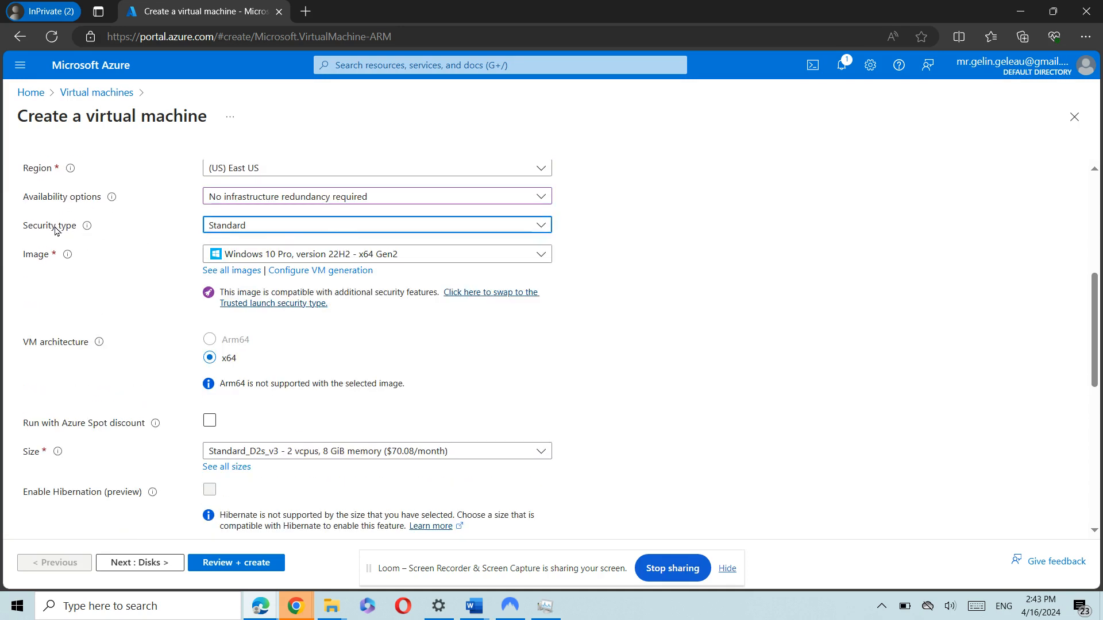
Step: Choose Windows Server 2019 Datacenter - x64 Gen2 as the virtual machine's image
left_click(261, 255)
scroll(256, 356, "down", 2)
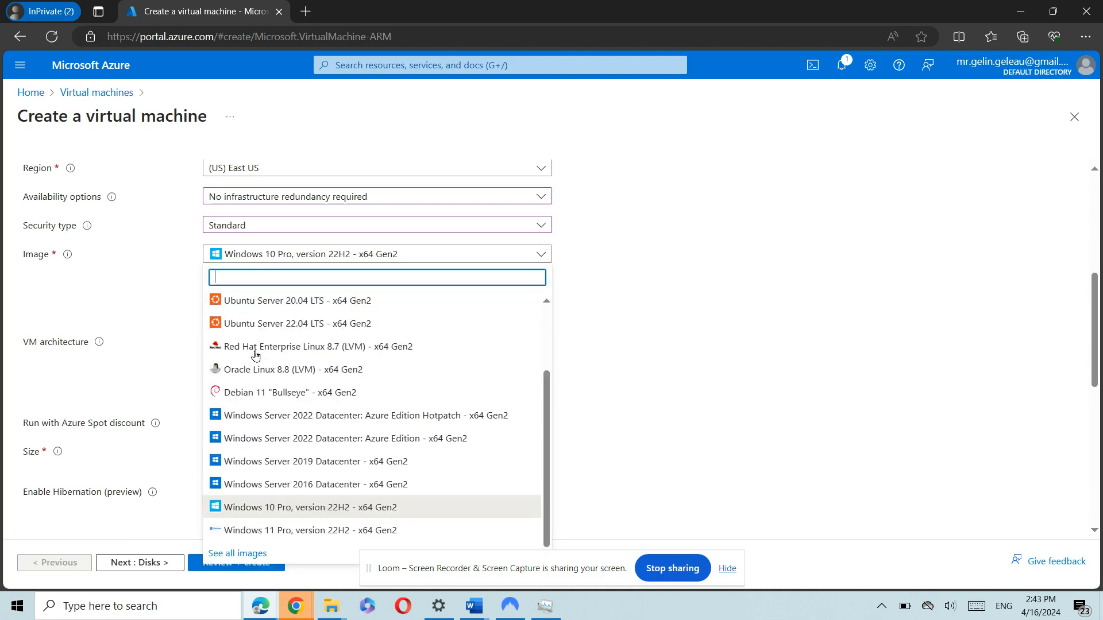
left_click(294, 463)
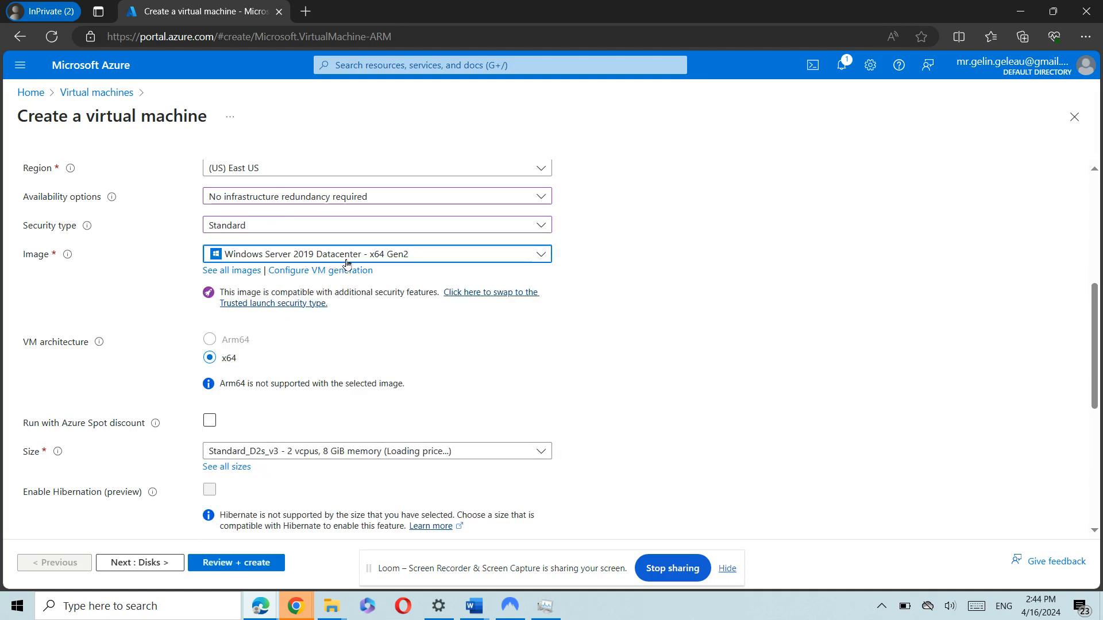
Step: Set the virtual machine's administrator account username to Helpdesk
scroll(225, 305, "down", 3)
scroll(226, 304, "up", 1)
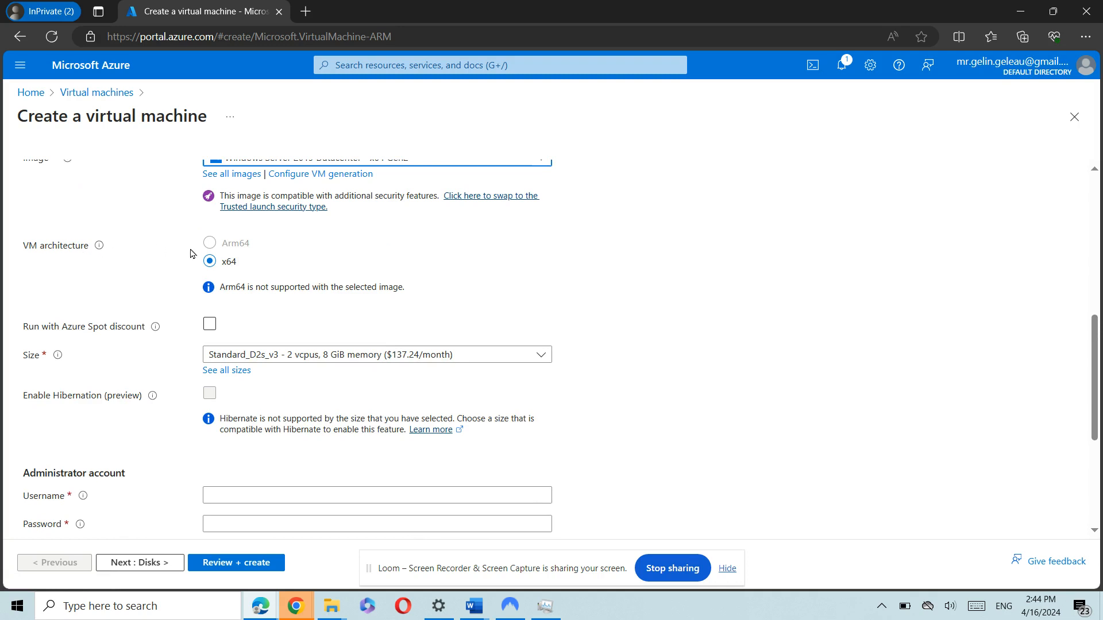
scroll(177, 309, "down", 1)
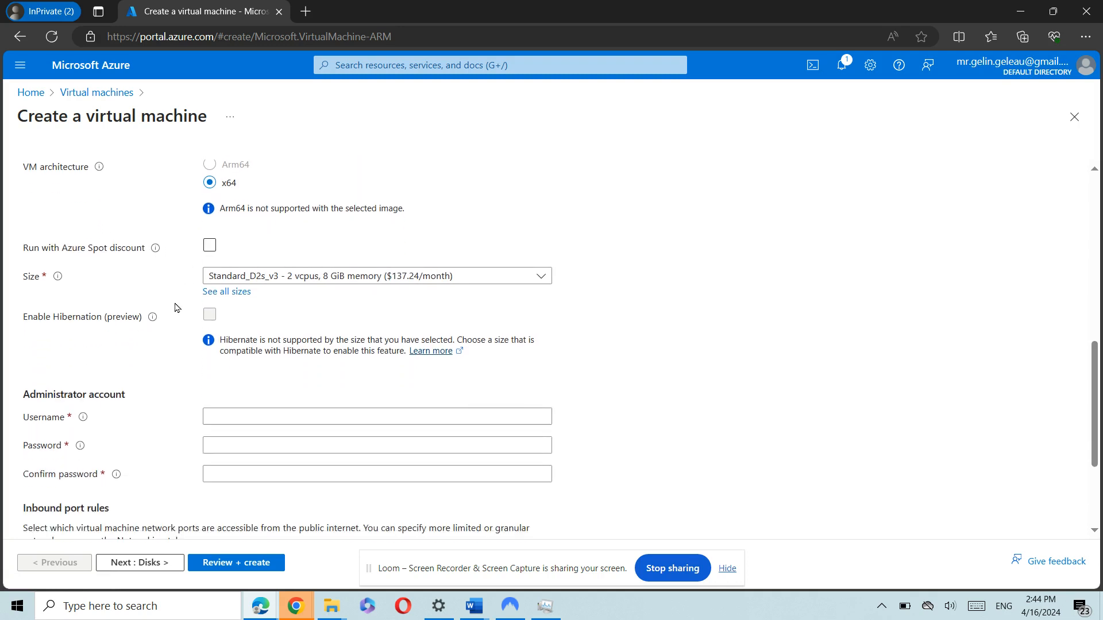
scroll(175, 308, "down", 1)
scroll(173, 254, "up", 1)
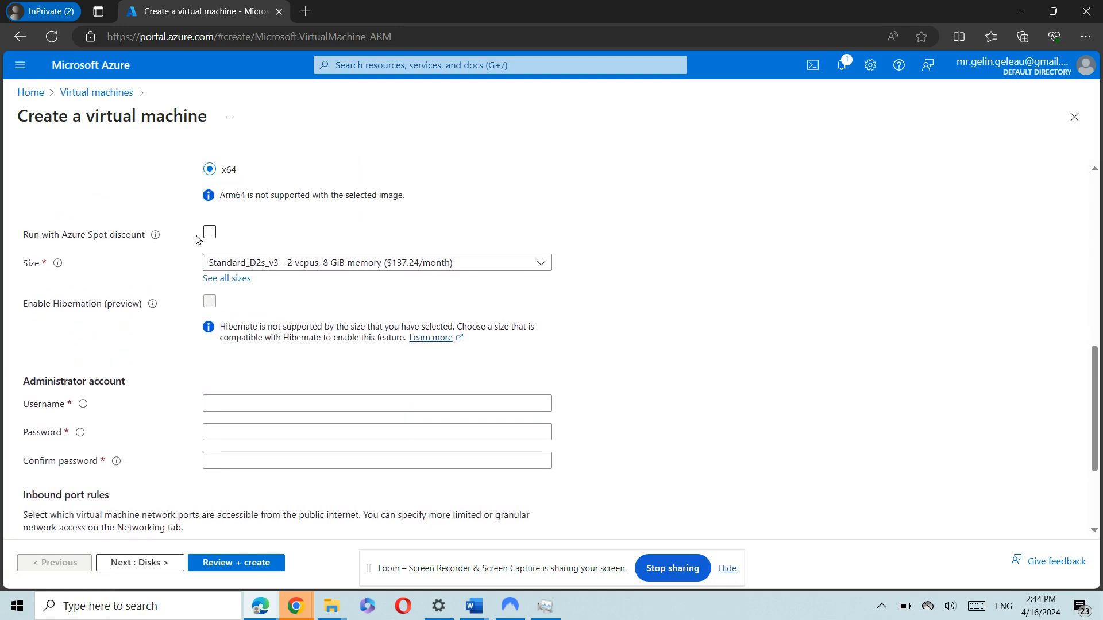
scroll(217, 318, "down", 2)
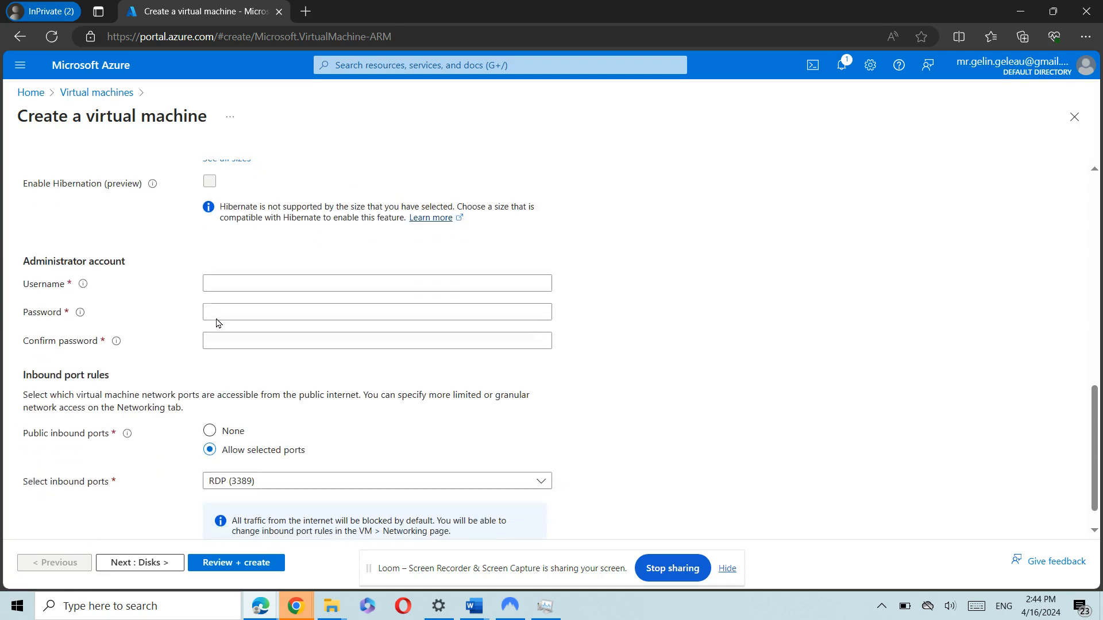
left_click(256, 271)
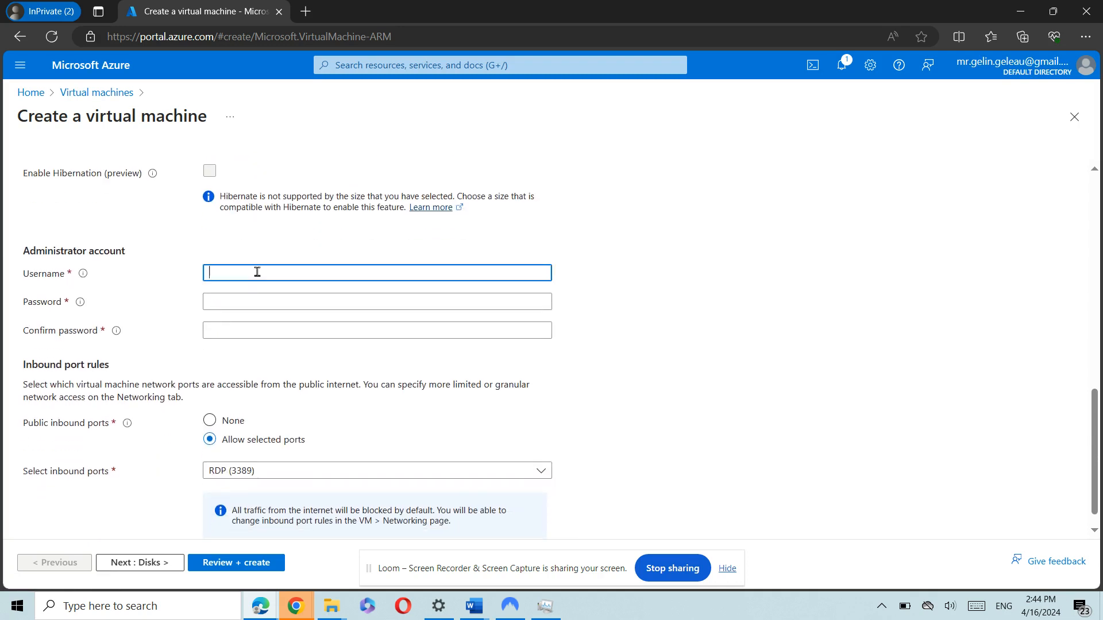
type("Helpdesk1")
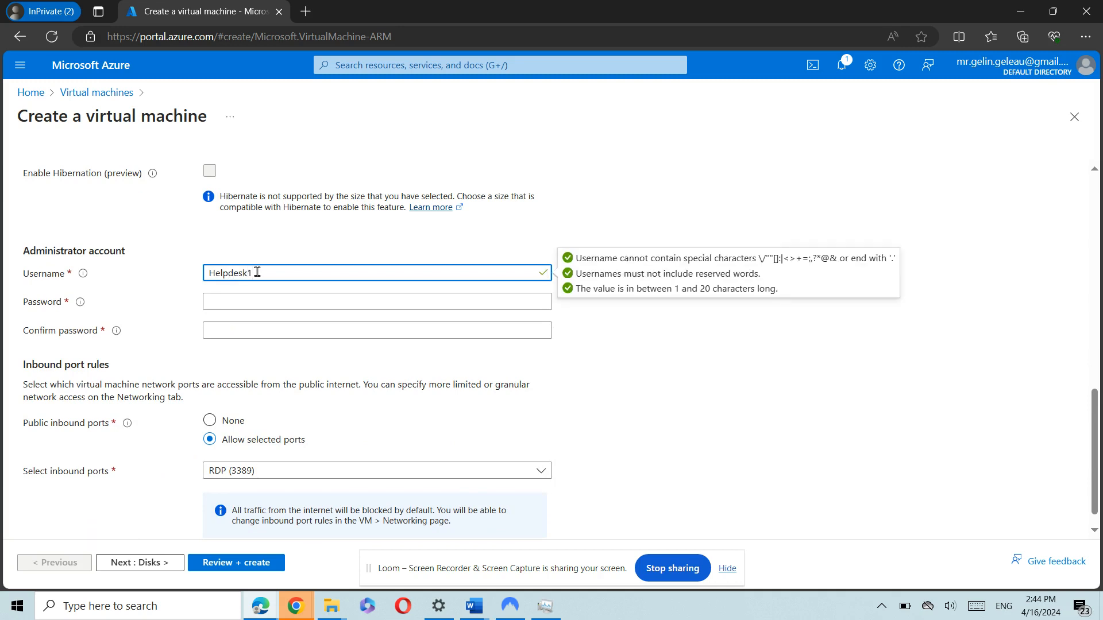
key("BackSpace")
Step: Enter a password of at least 12 characters for the administrator account and confirm it
key("Tab")
type("H")
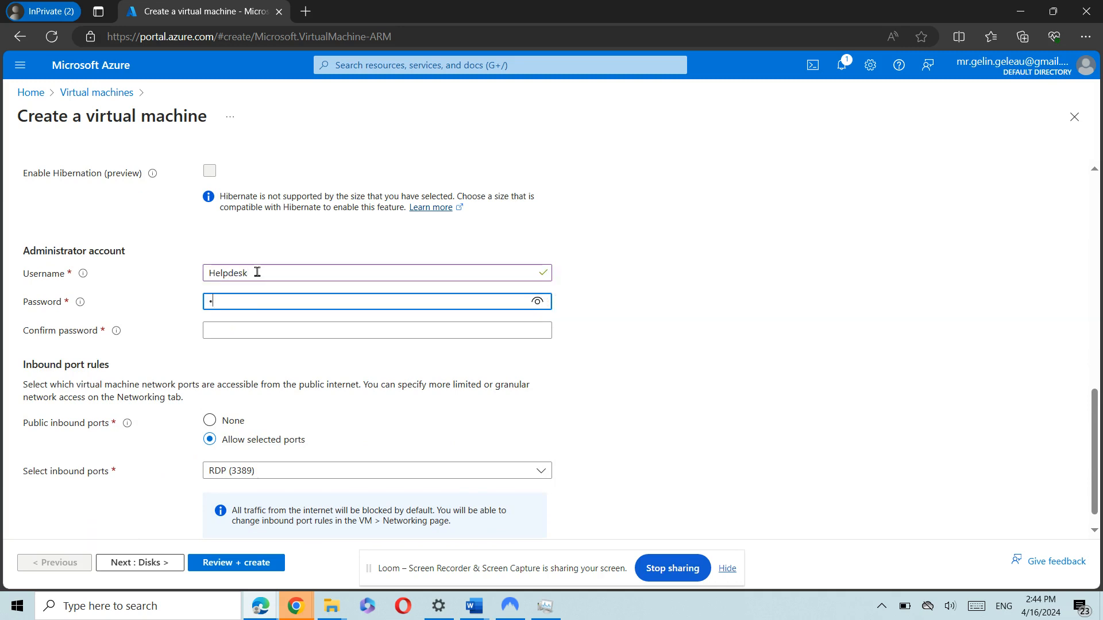
type("•••••••")
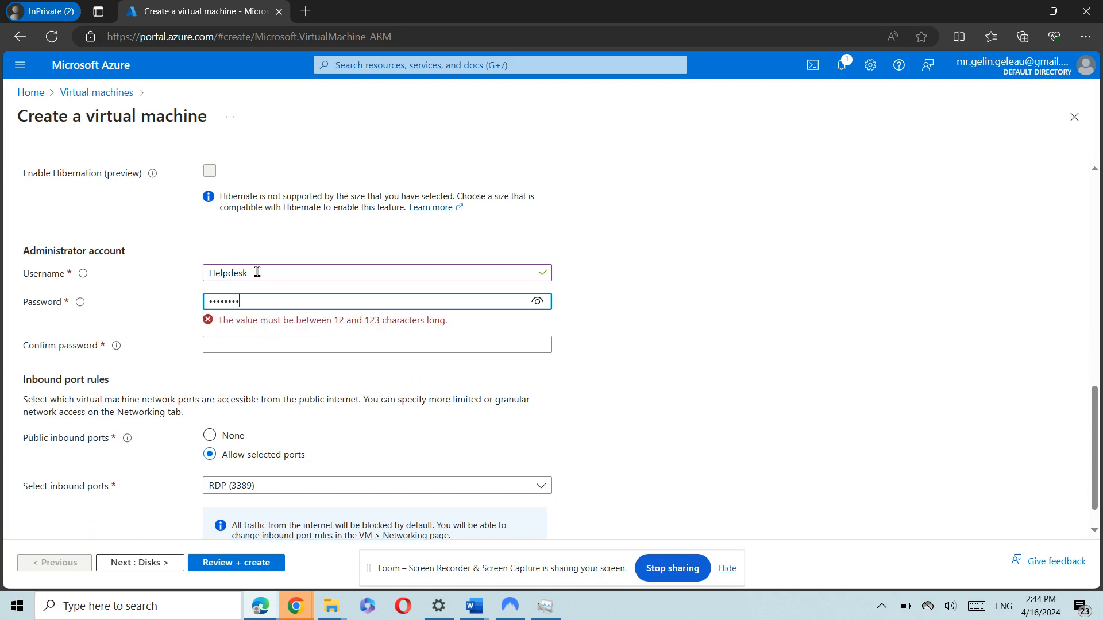
mouse_move(275, 321)
left_mouse_down()
mouse_move(295, 292)
mouse_move(270, 306)
left_mouse_up()
double_click(270, 306)
type("P••••••••••••")
key("Tab")
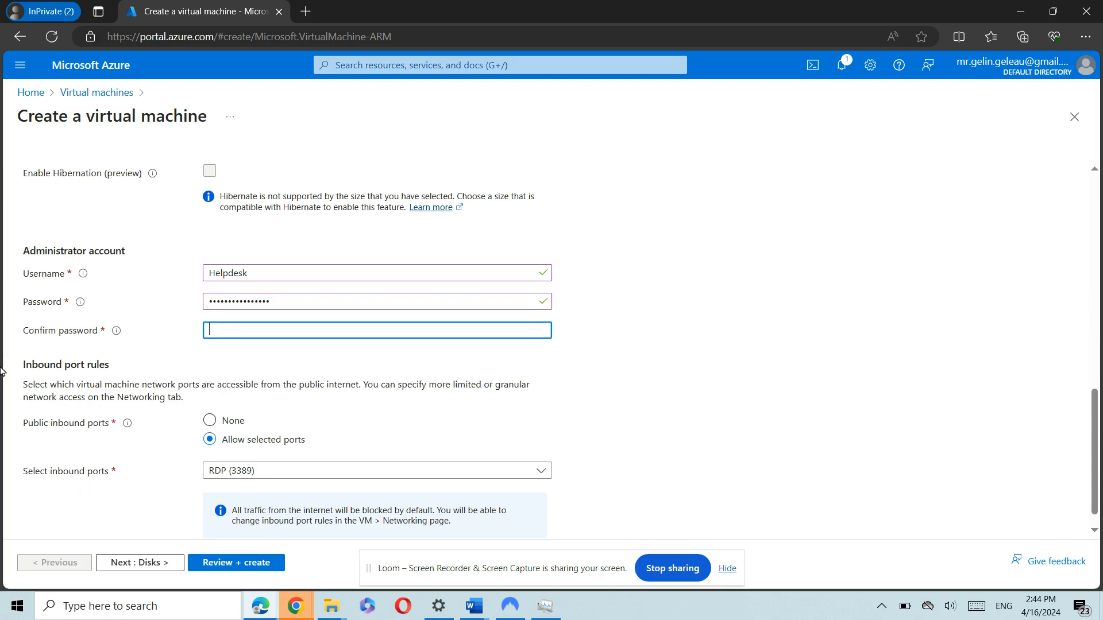
type("••••")
key("Tab")
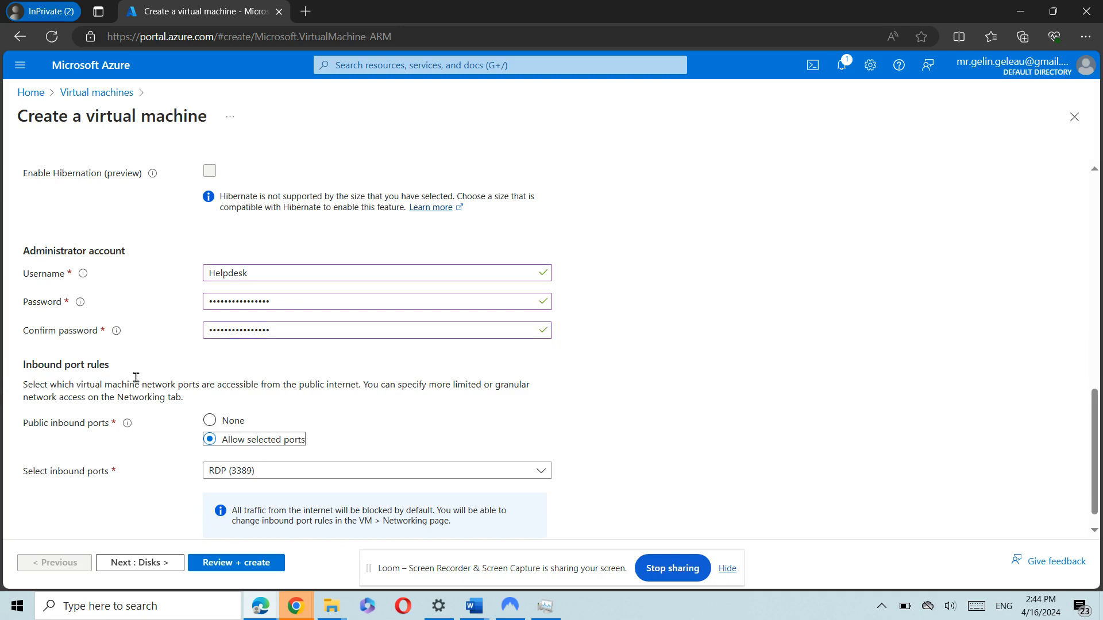
Step: Submit the virtual machine configuration for review and check the Basics settings for the entry that fails validation
scroll(137, 377, "down", 1)
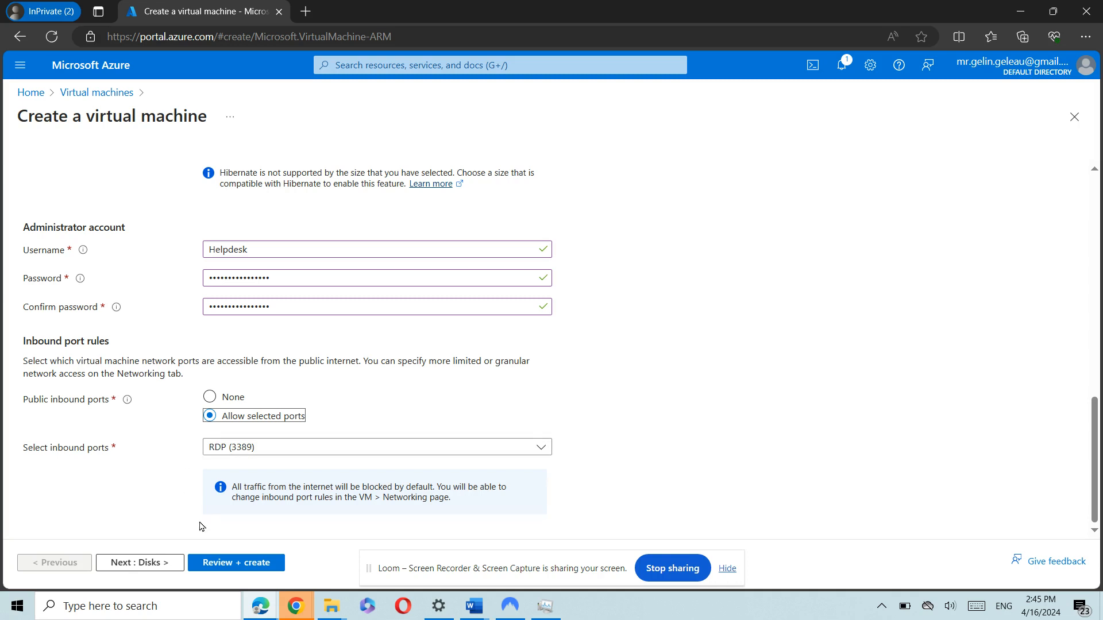
left_click(233, 563)
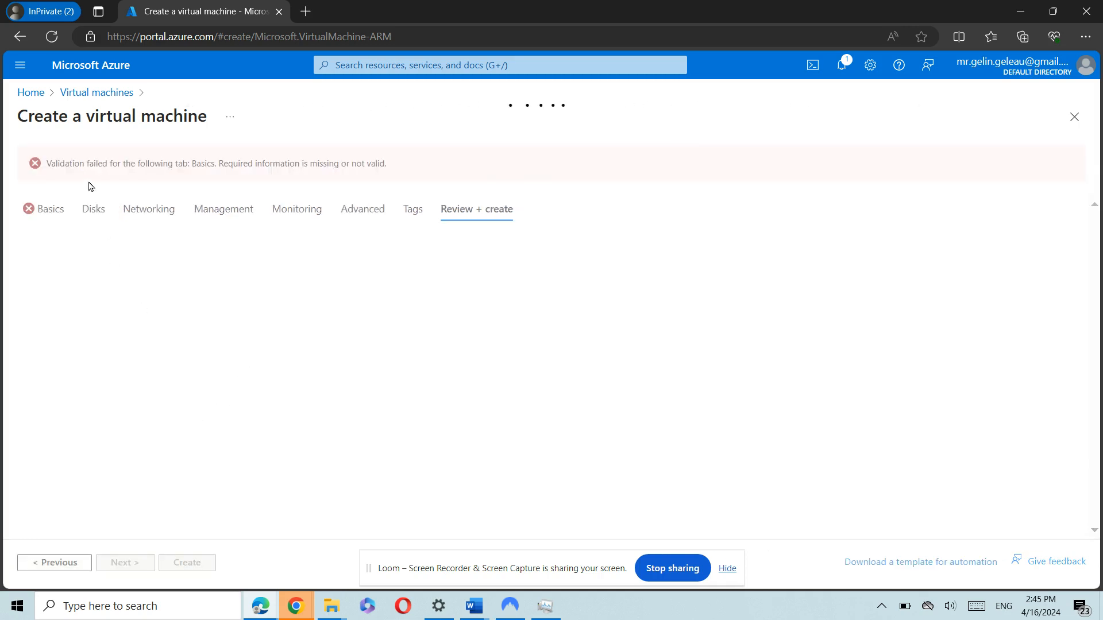
left_click(44, 216)
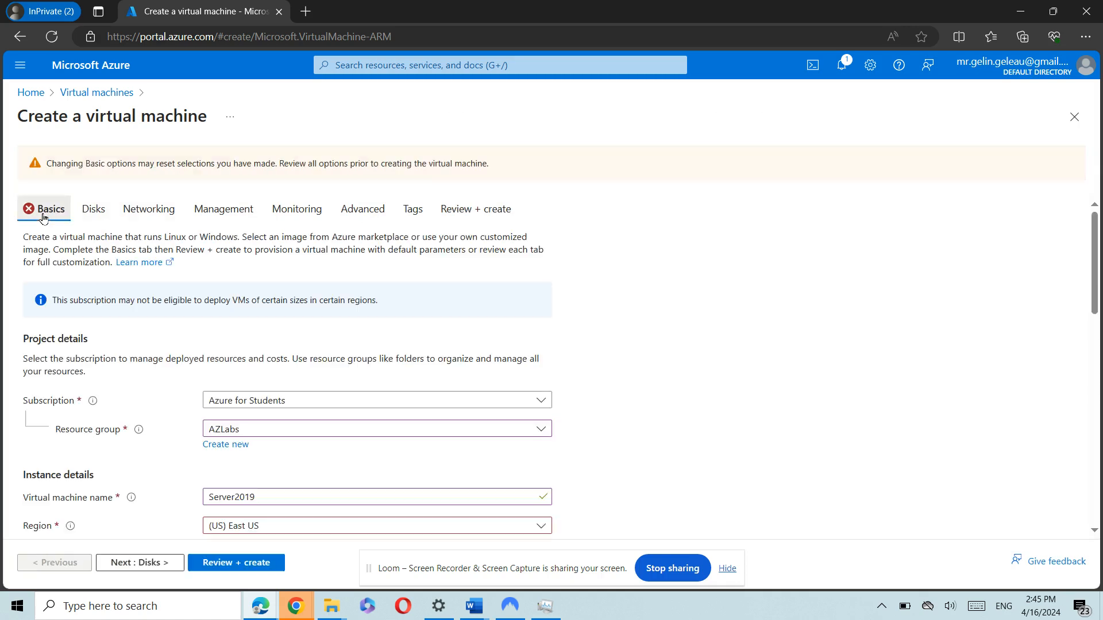
scroll(129, 302, "down", 1)
scroll(129, 302, "down", 1)
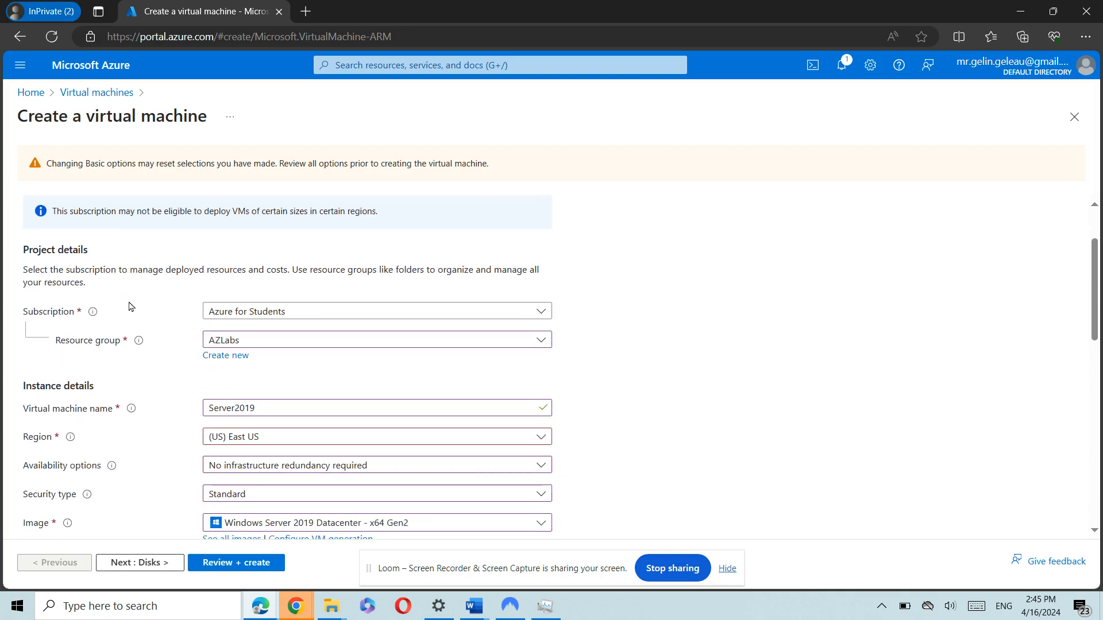
scroll(118, 265, "up", 2)
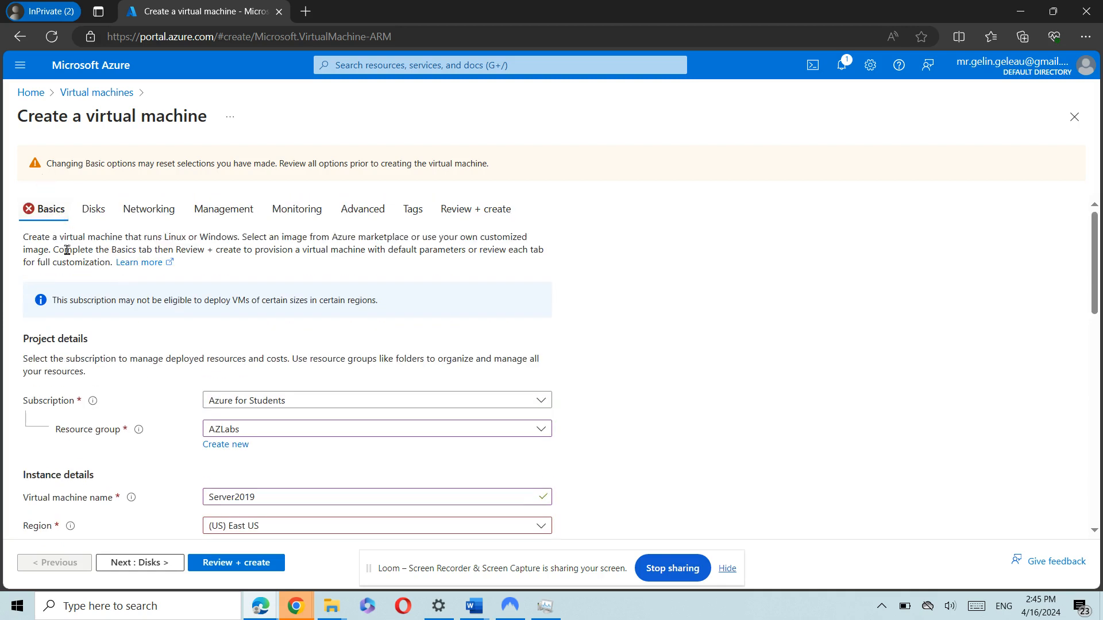
scroll(122, 316, "down", 1)
scroll(121, 315, "down", 7)
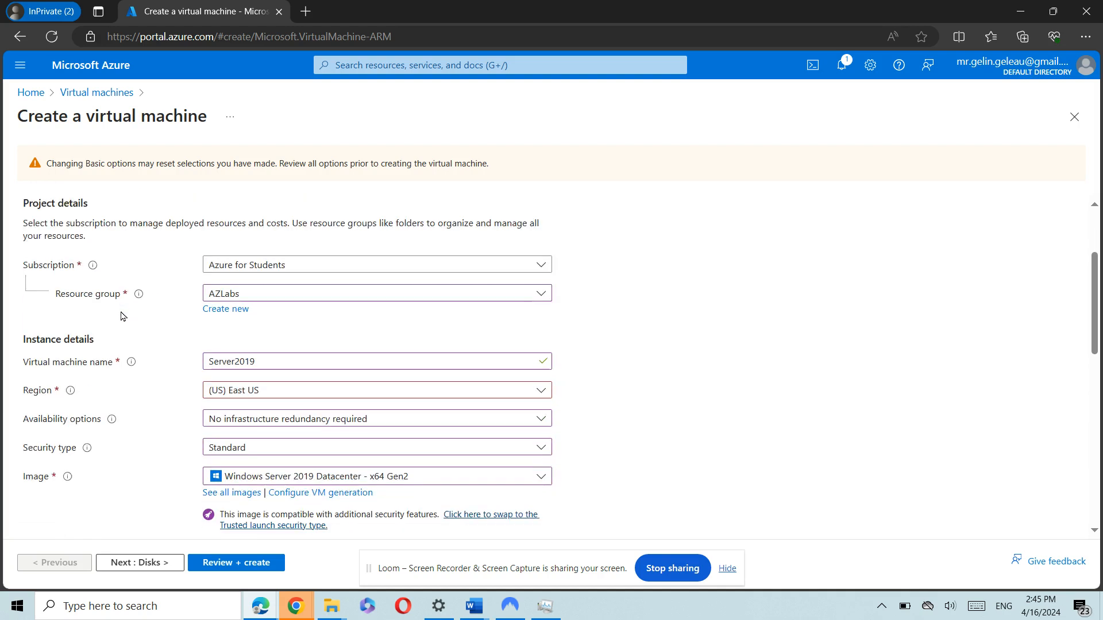
scroll(121, 315, "down", 4)
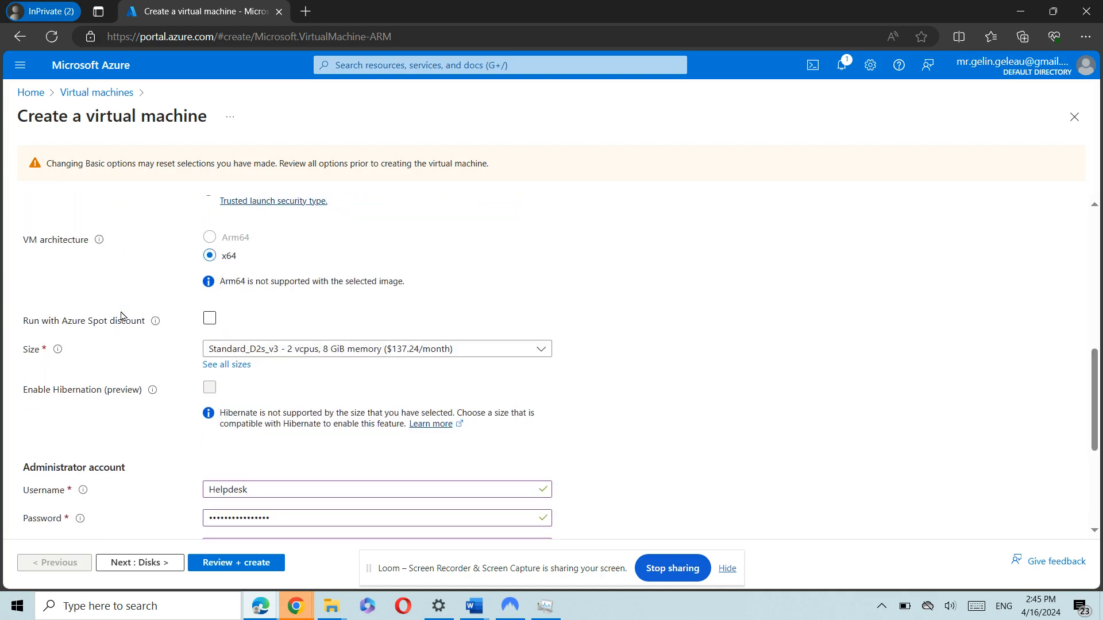
mouse_move(121, 315)
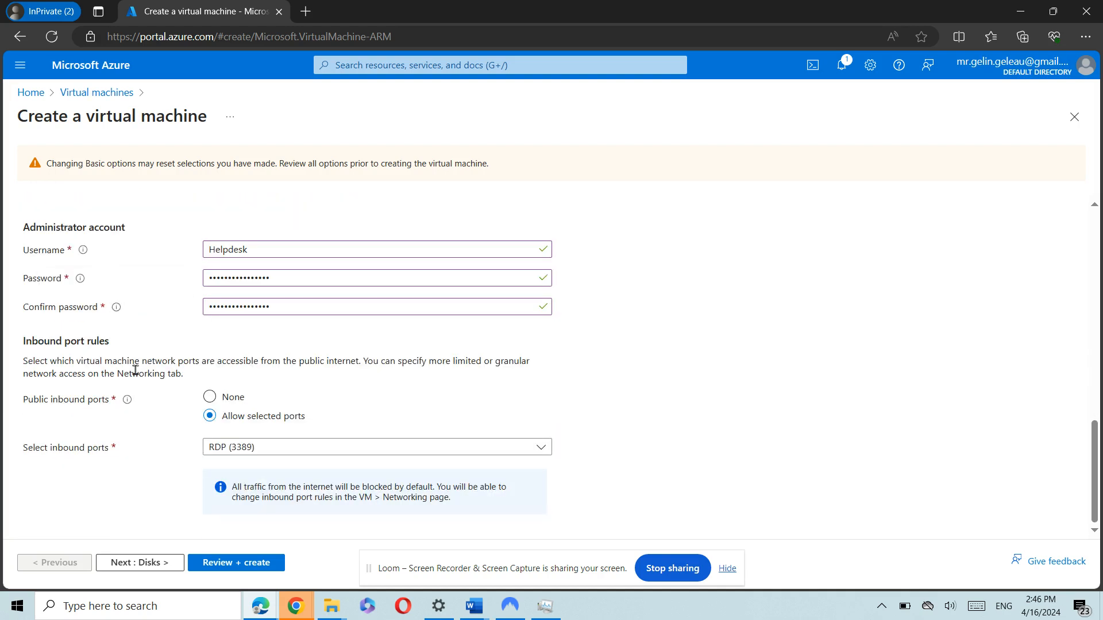
scroll(143, 429, "up", 1)
scroll(143, 428, "up", 6)
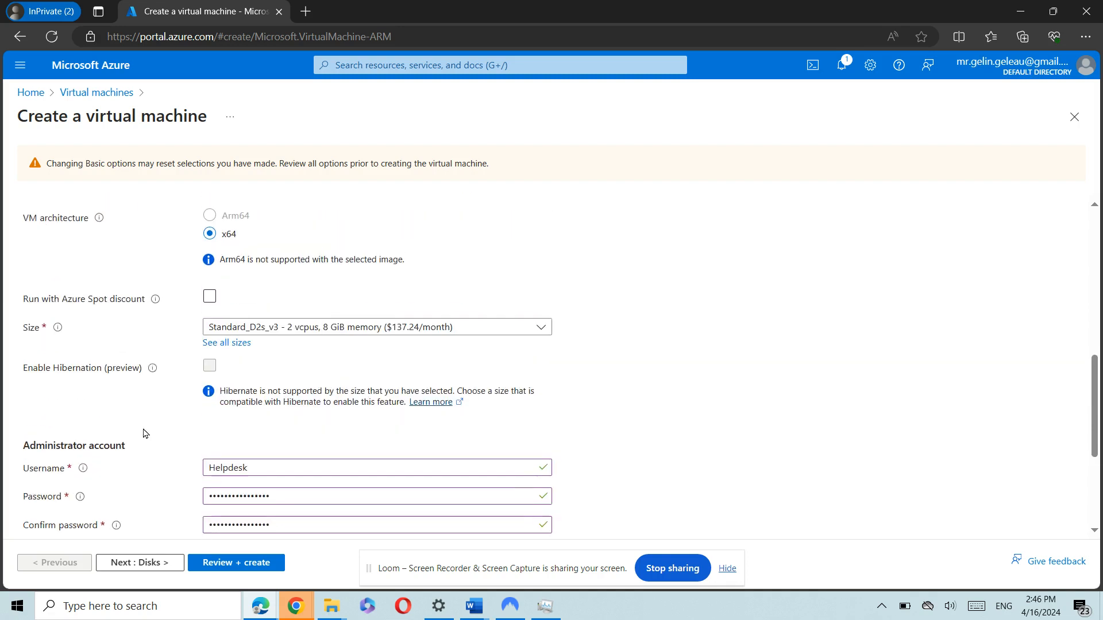
scroll(143, 433, "up", 2)
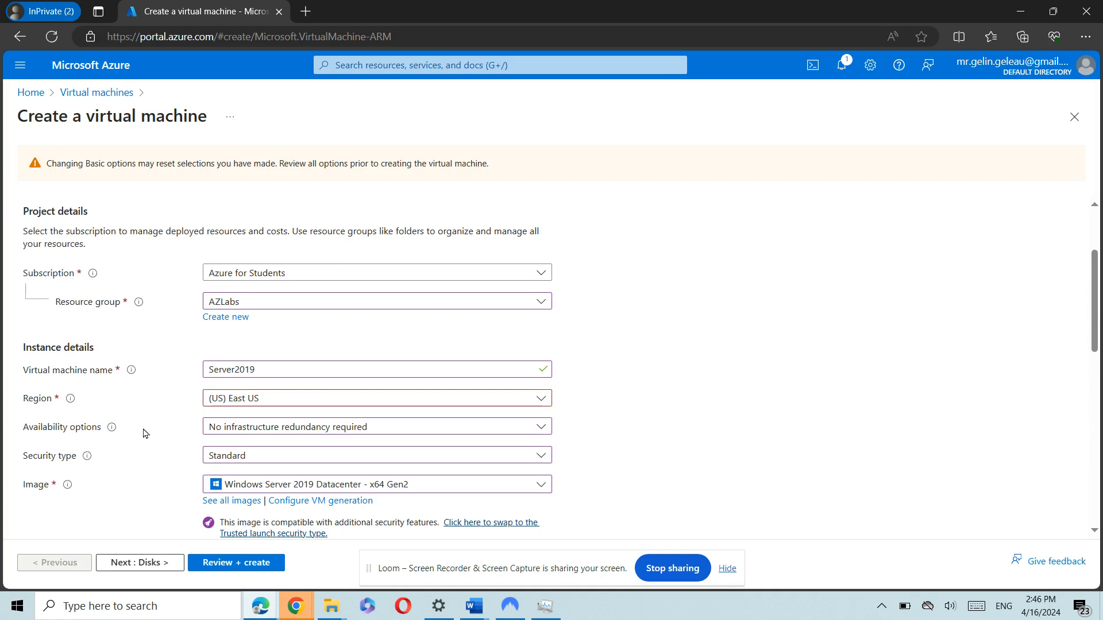
scroll(143, 433, "up", 2)
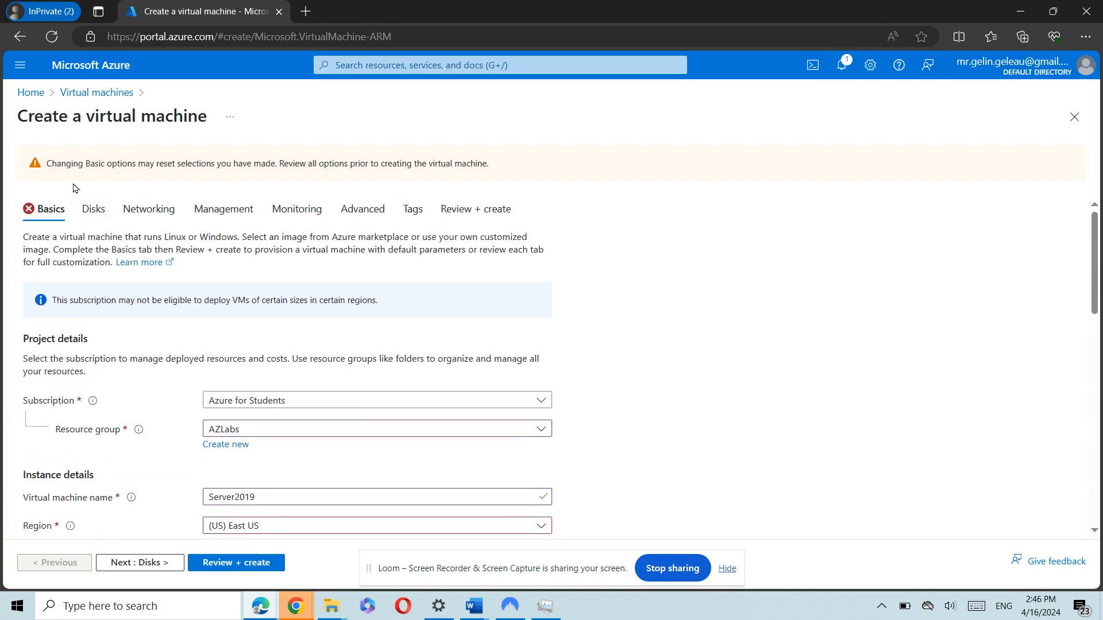
scroll(195, 455, "down", 3)
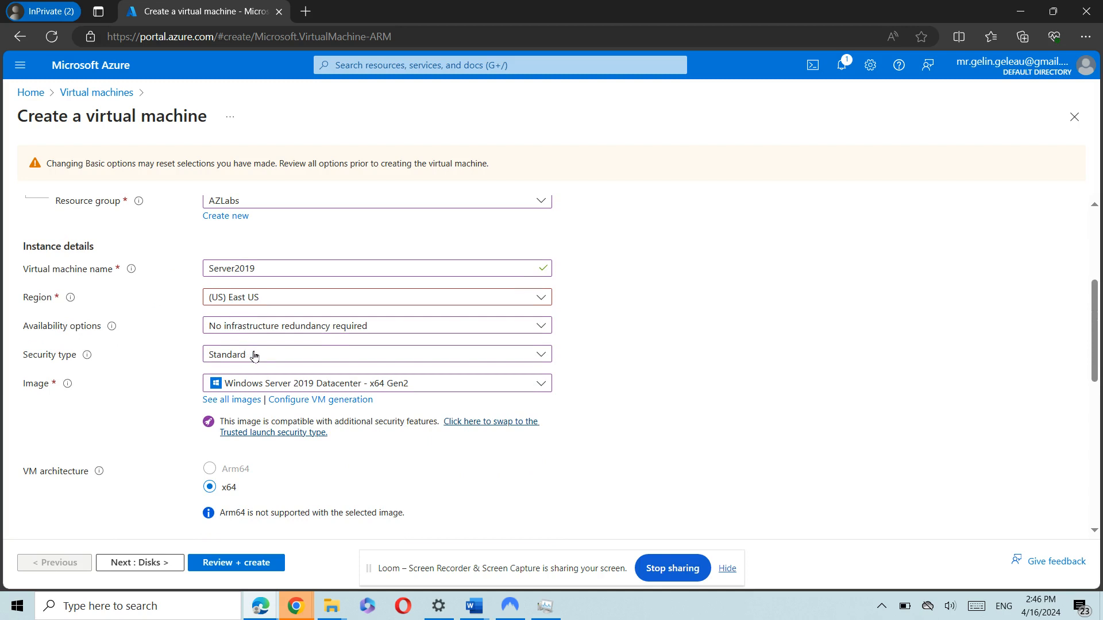
Step: Reselect No infrastructure redundancy required as the availability option and recheck the remaining Basics settings
left_click(255, 355)
left_click(255, 355)
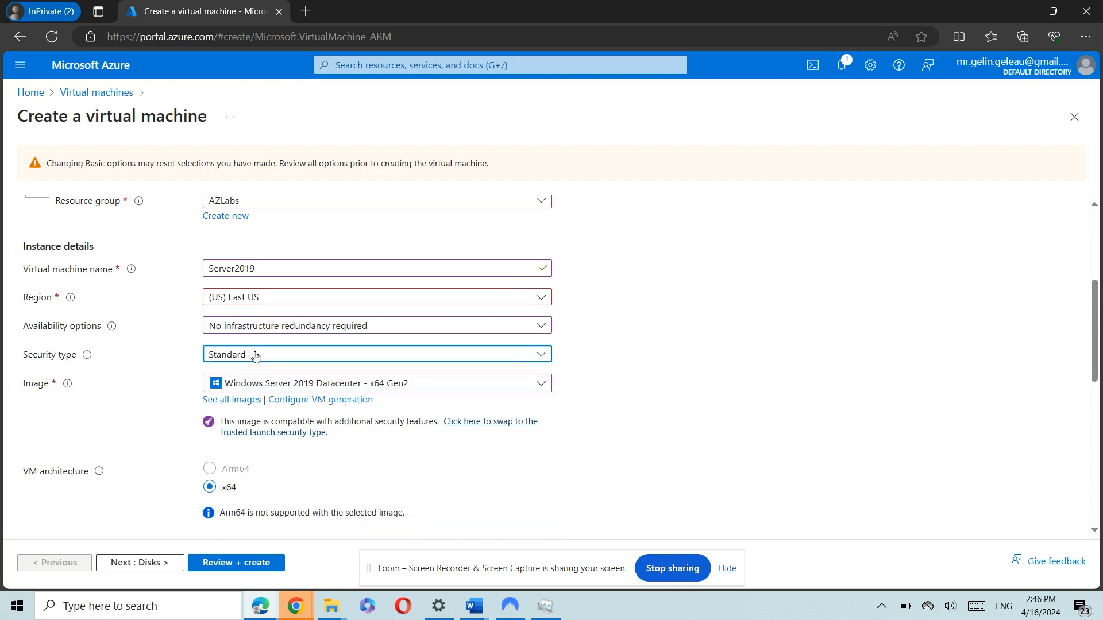
left_click(276, 325)
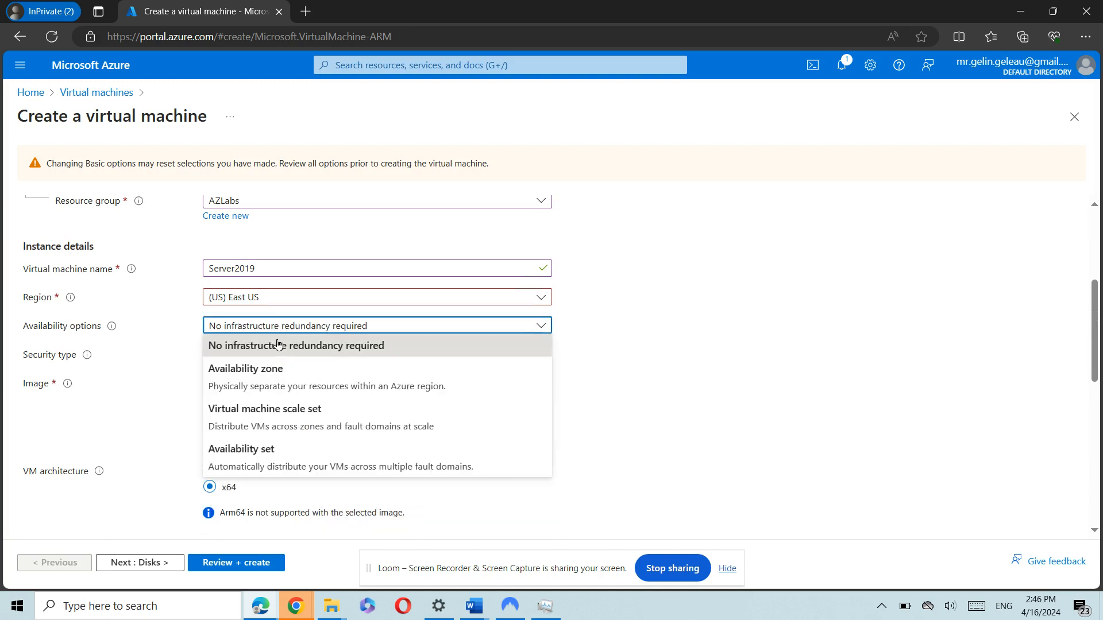
left_click(276, 345)
scroll(176, 374, "down", 2)
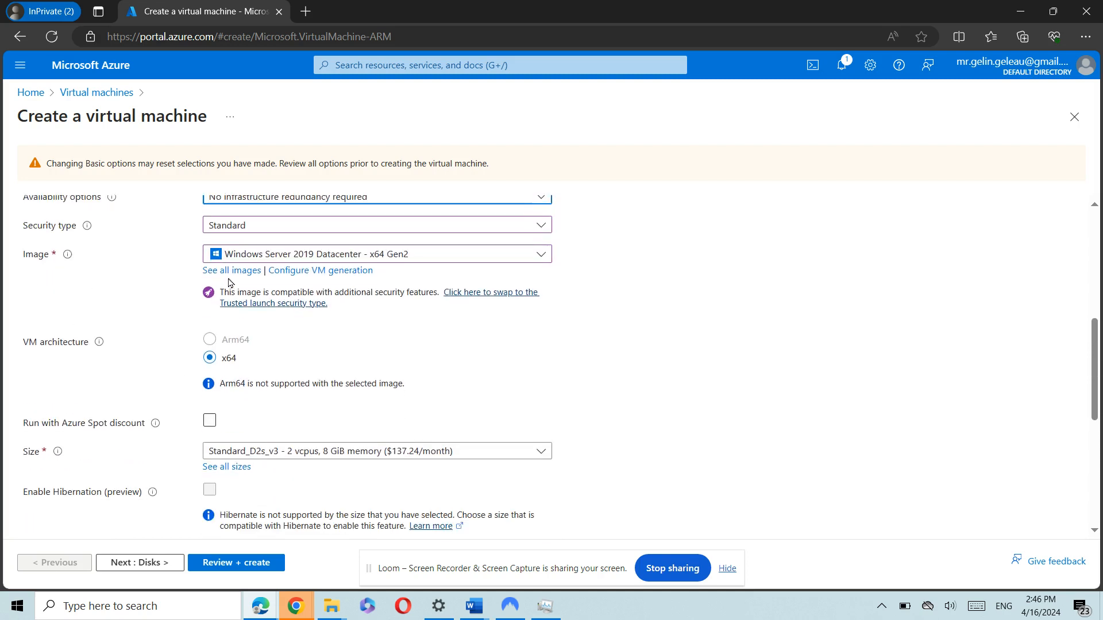
scroll(161, 381, "down", 2)
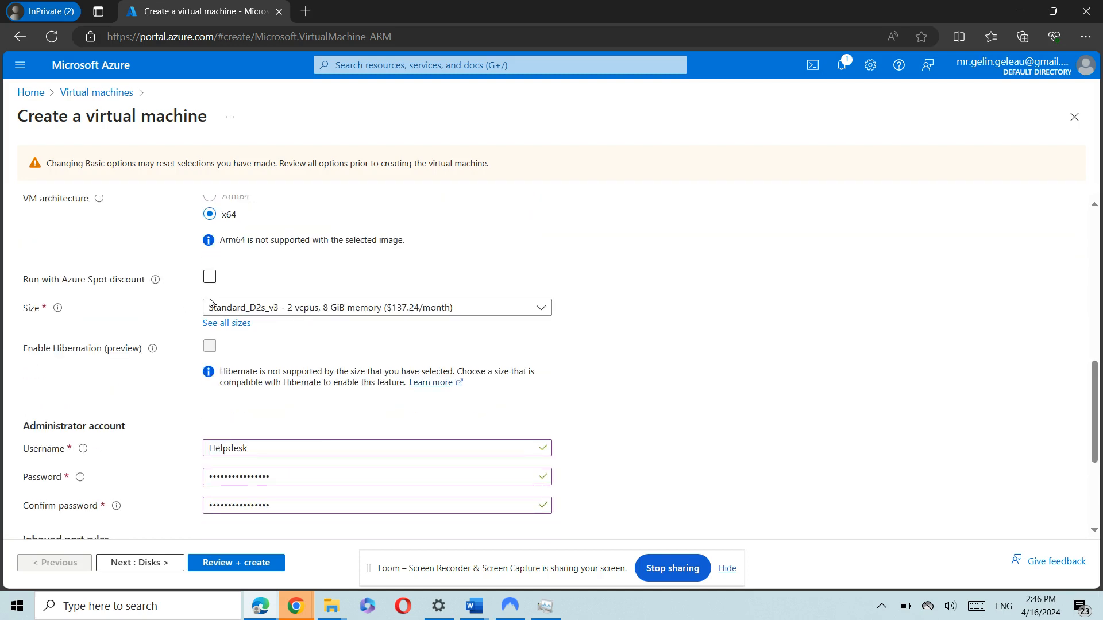
scroll(188, 396, "down", 3)
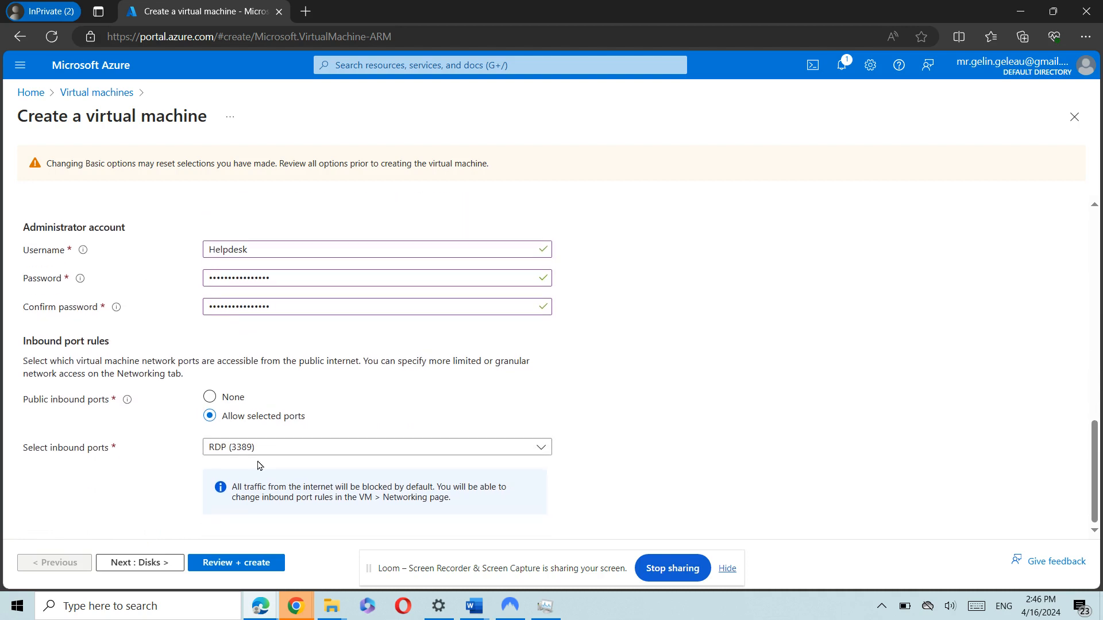
Step: Revalidate the configuration from the Disks settings and create the Server2019 virtual machine, opening its deployment overview
left_click(158, 565)
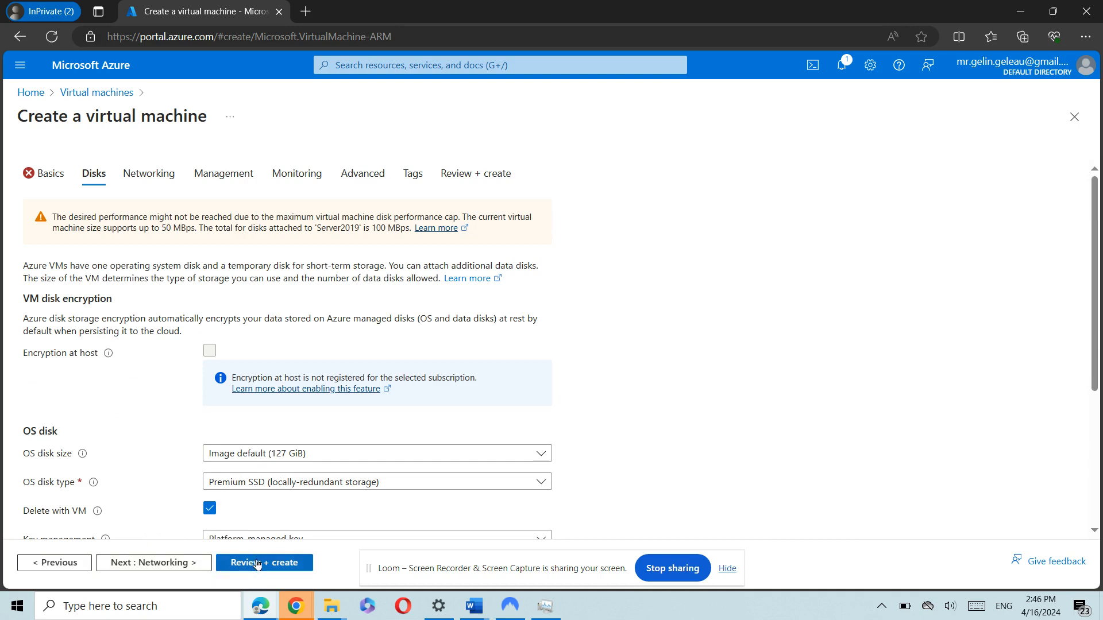
left_click(264, 562)
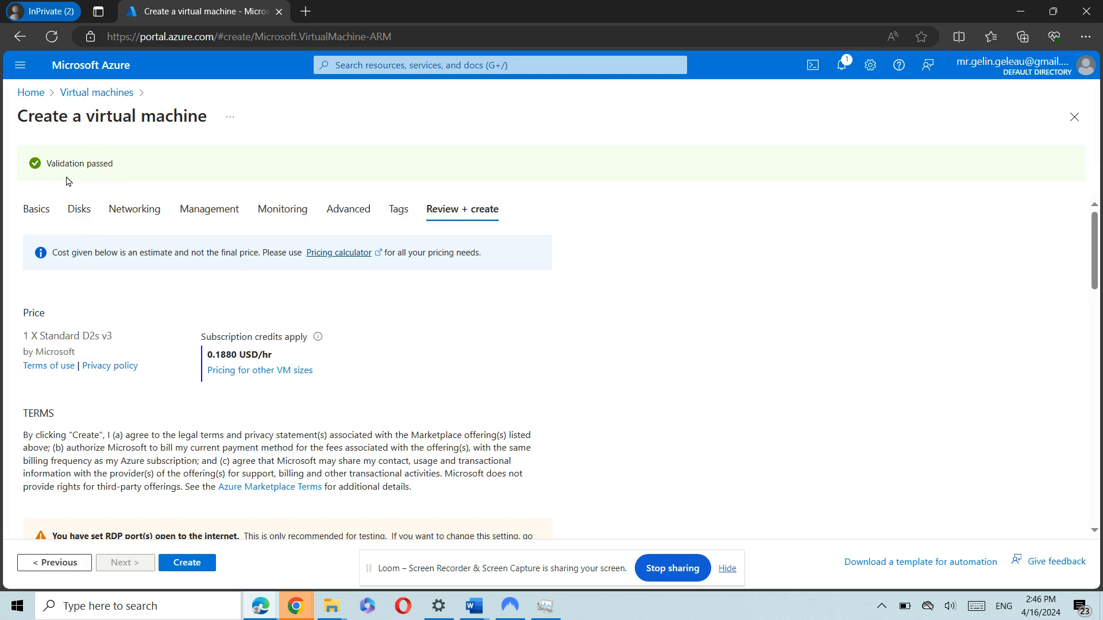
left_click(192, 564)
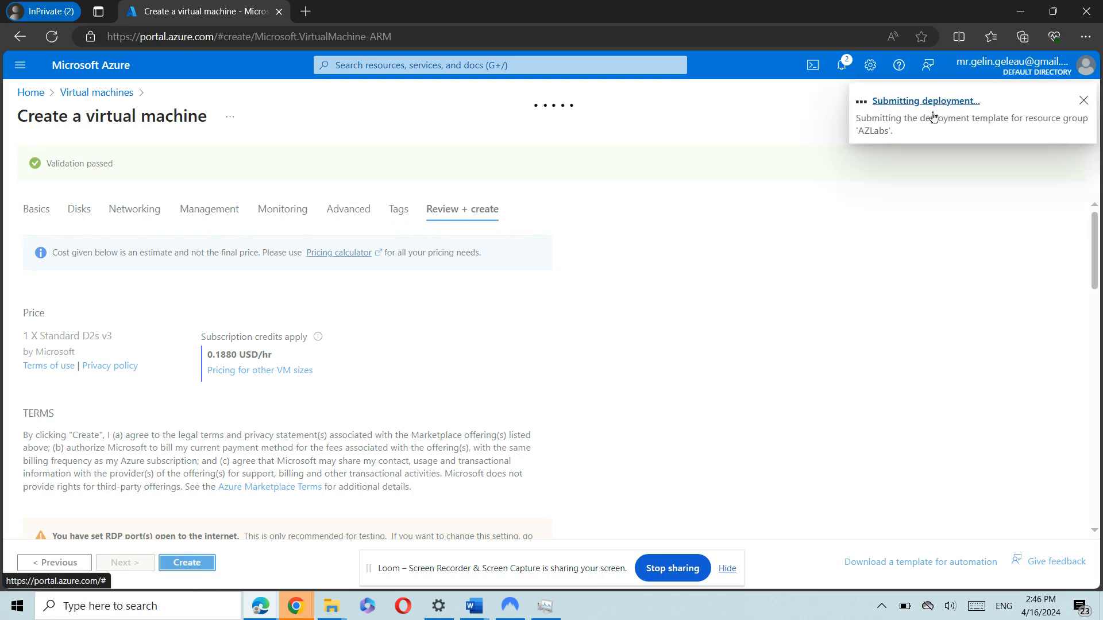
left_click(936, 116)
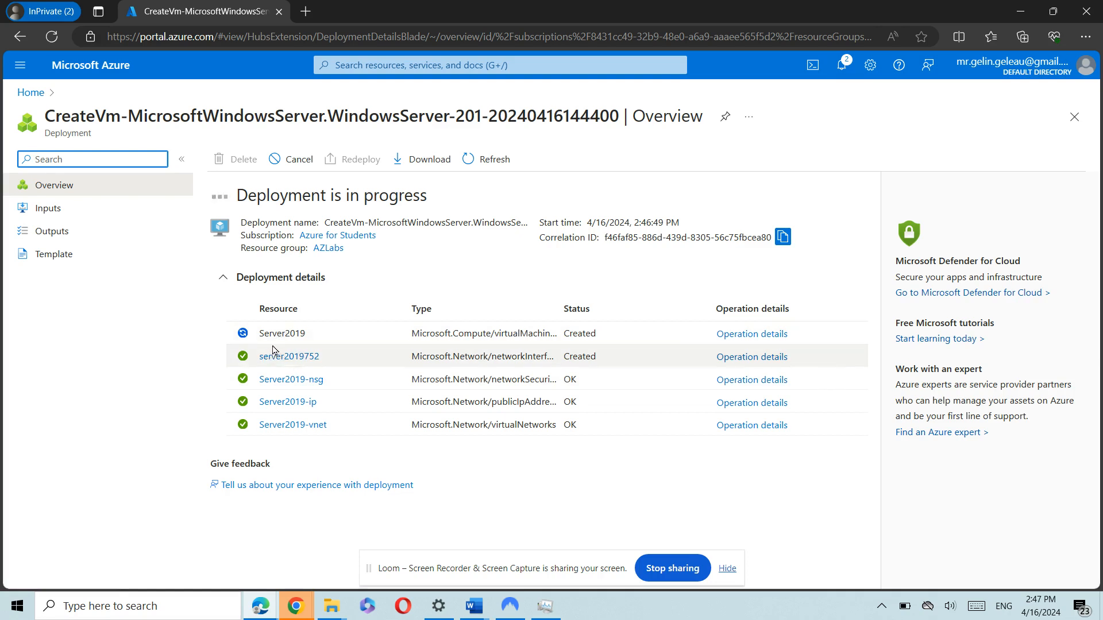
Step: Return to the Virtual machines list and start creating another Azure virtual machine
left_click(20, 65)
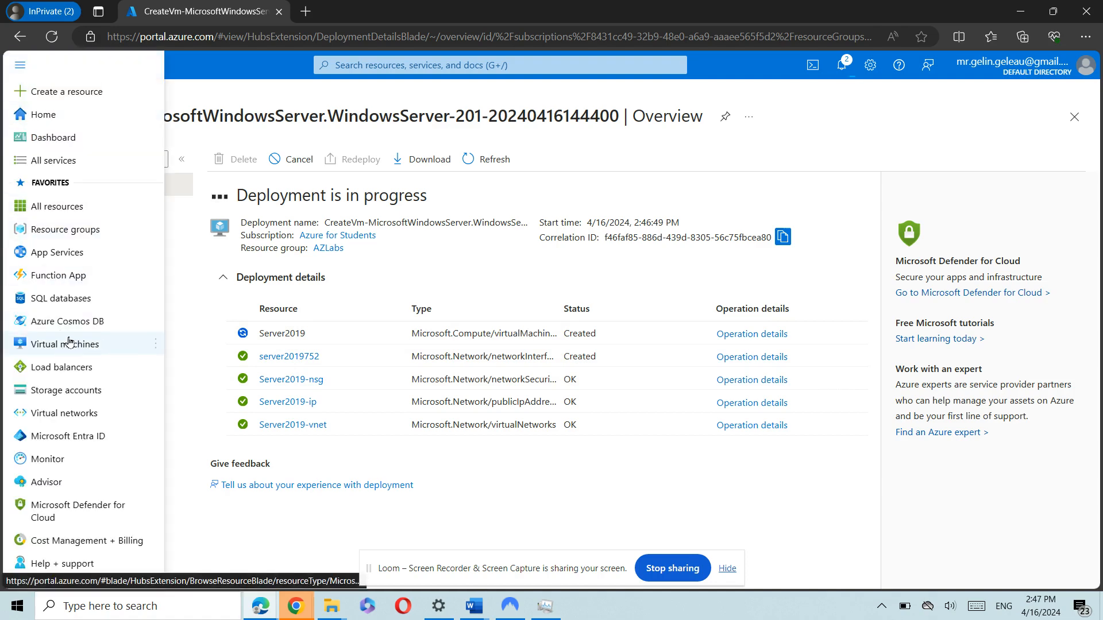
left_click(72, 345)
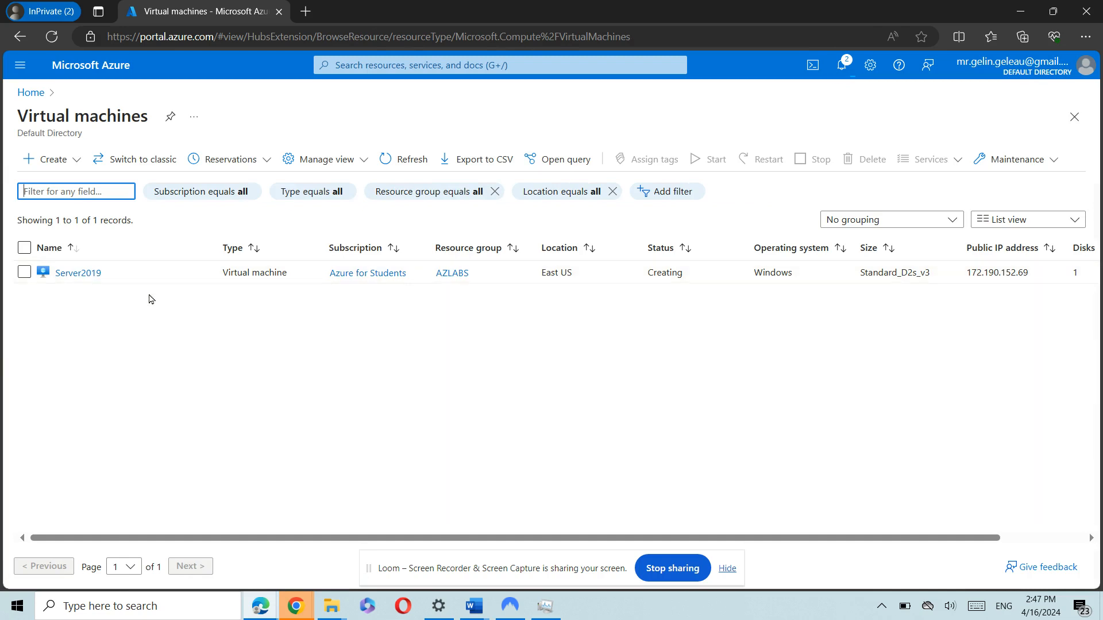
left_click(57, 166)
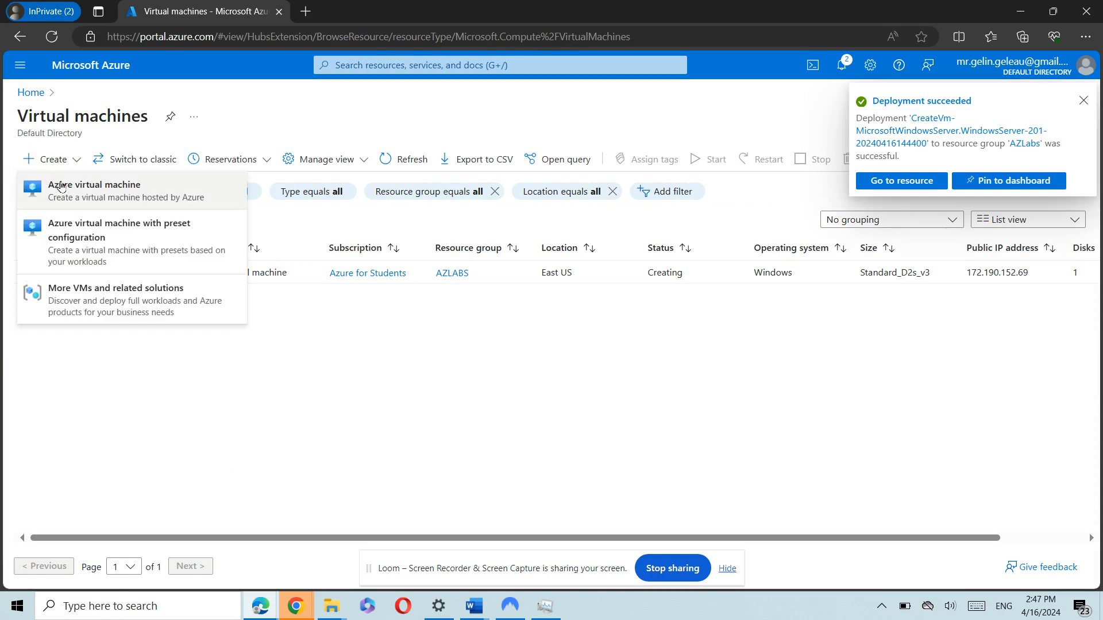
left_click(66, 188)
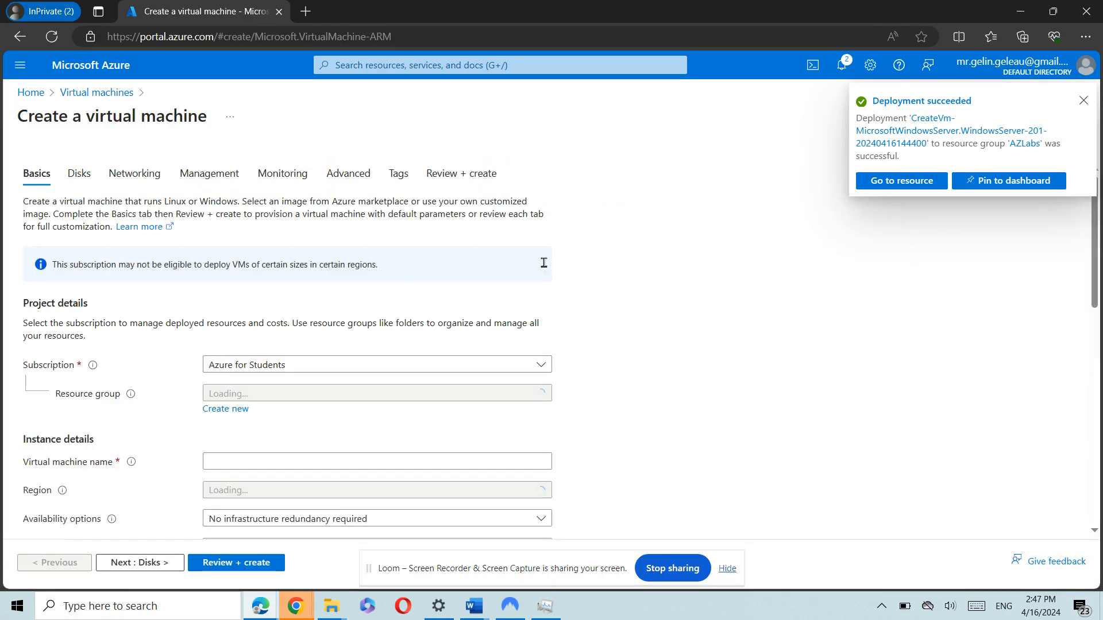
Step: Assign the new virtual machine to the existing AZLabs resource group and name it Windows10
scroll(381, 320, "down", 3)
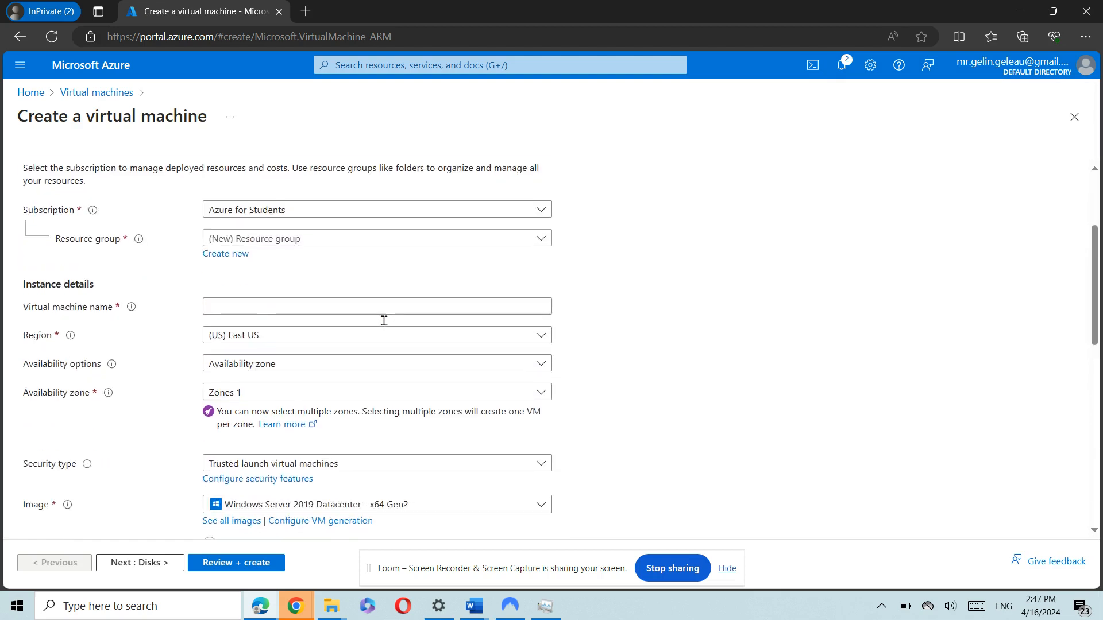
left_click(277, 244)
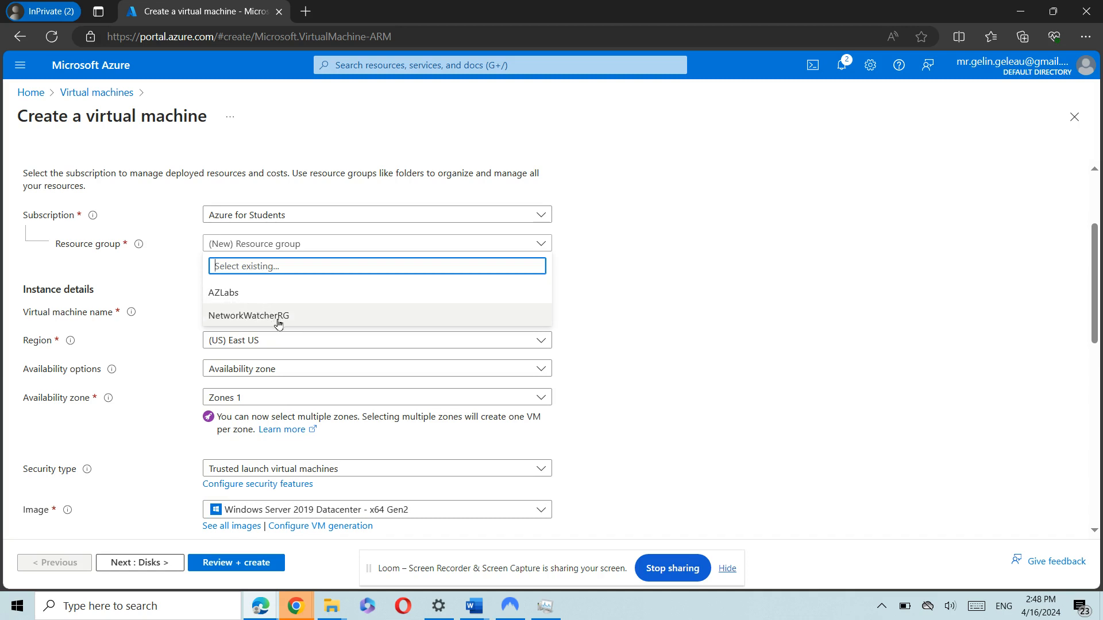
left_click(259, 298)
scroll(190, 362, "down", 2)
scroll(192, 279, "up", 1)
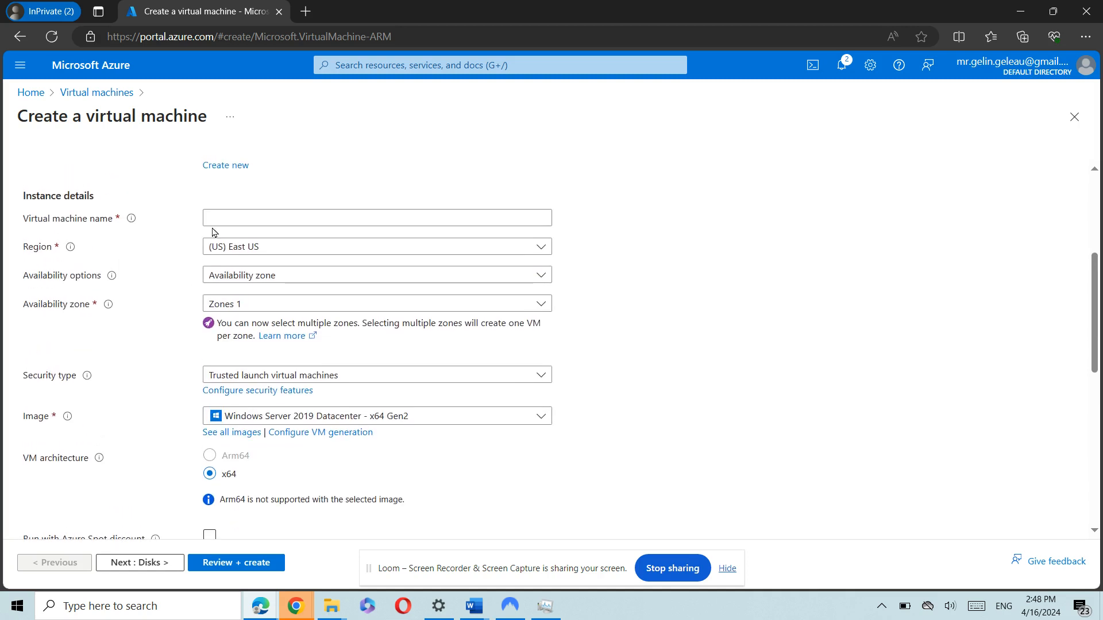
left_click(243, 219)
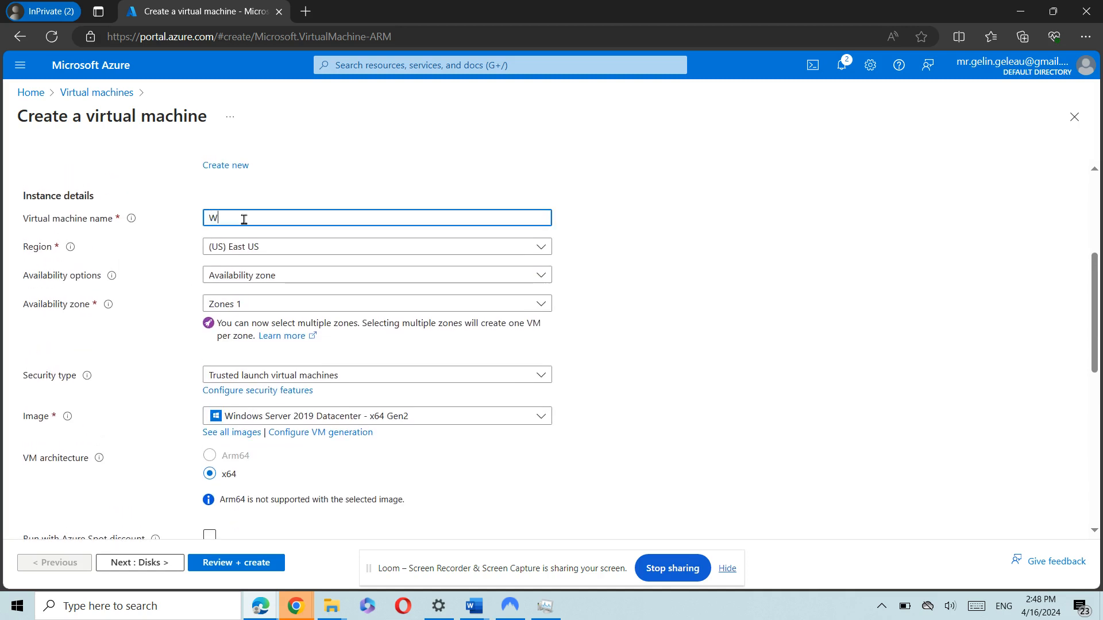
type("Windows10")
key("Tab")
Step: Set the availability options to No infrastructure redundancy required and the security type to Standard
scroll(260, 263, "down", 1)
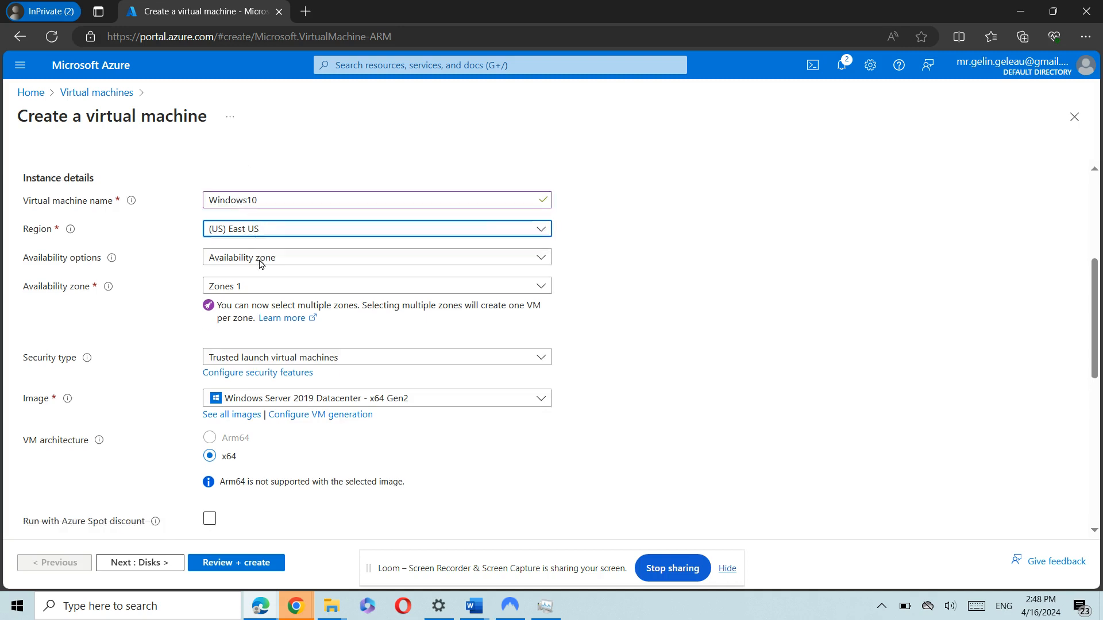
scroll(260, 262, "down", 1)
left_click(259, 231)
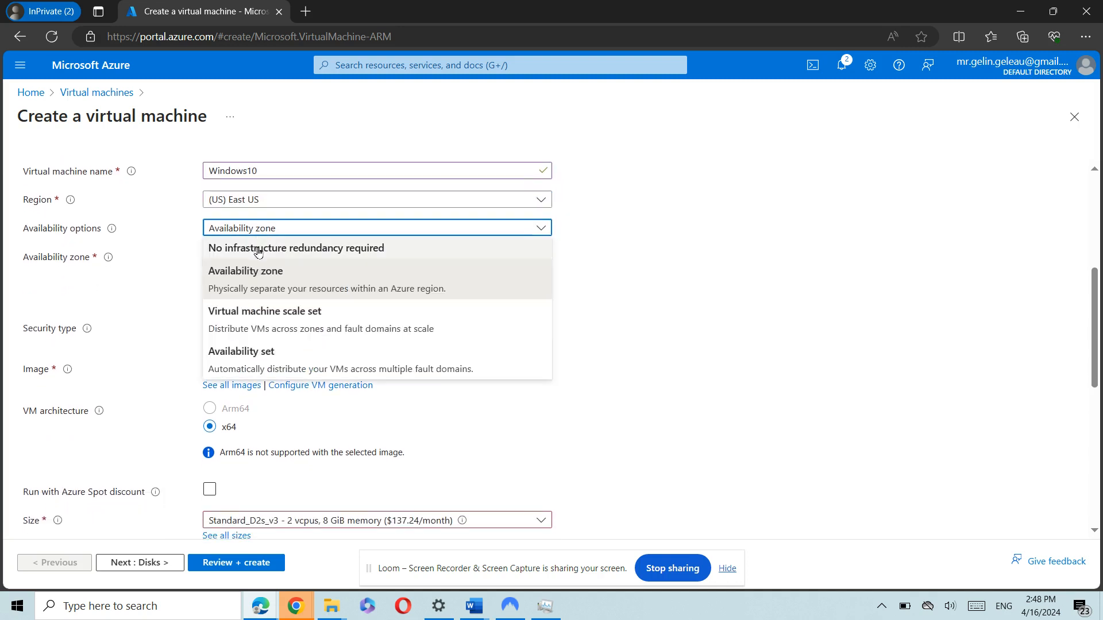
left_click(258, 250)
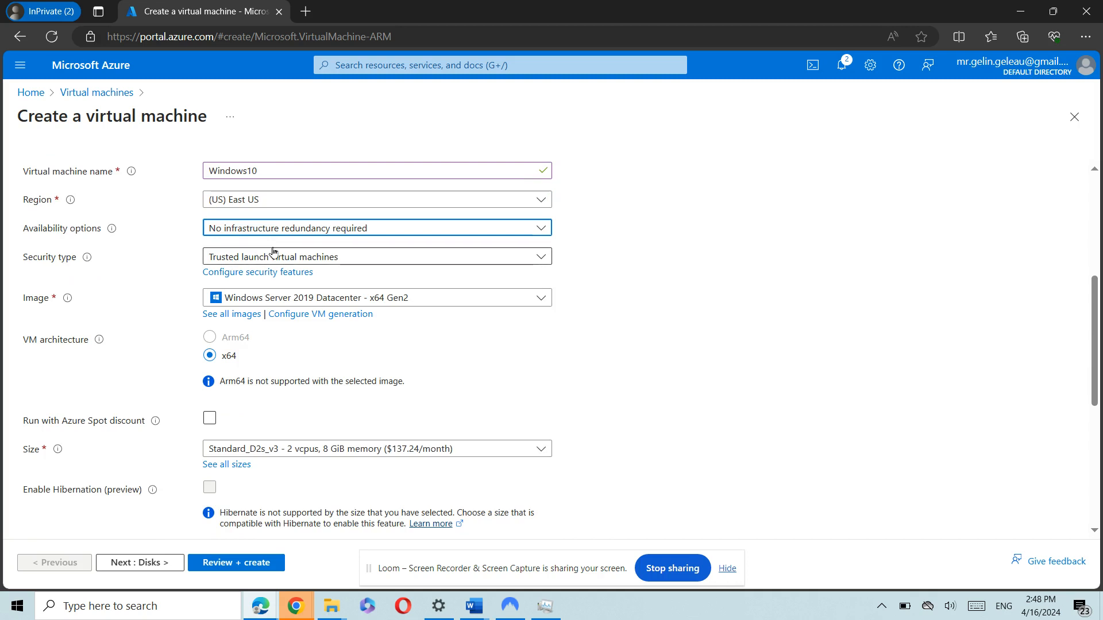
left_click(339, 258)
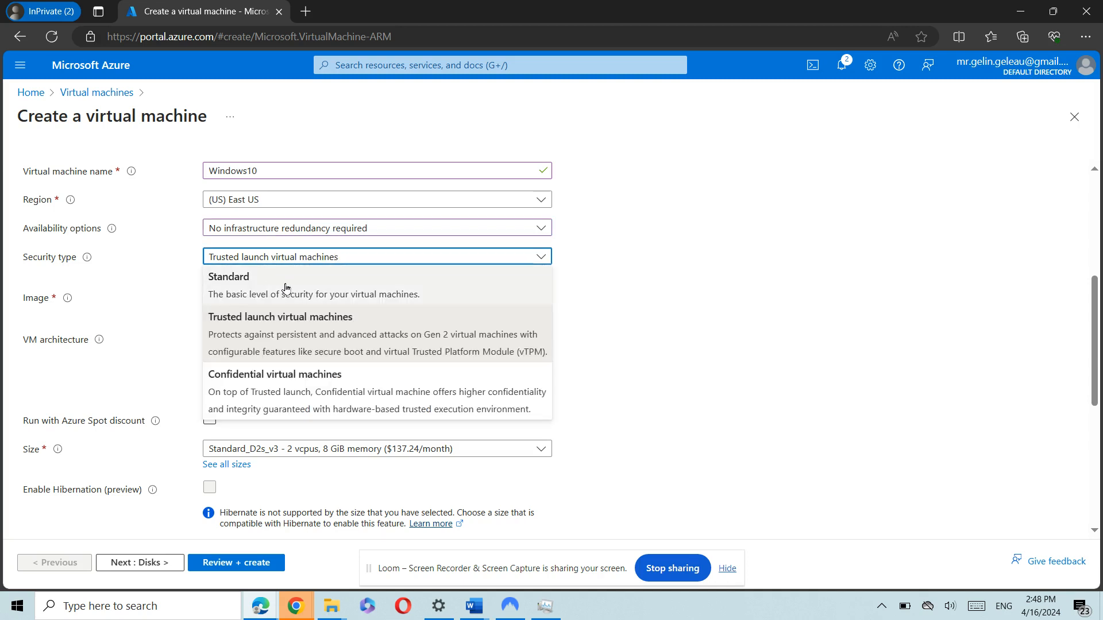
left_click(230, 277)
Step: Choose Windows 10 Pro, version 22H2 - x64 Gen2 as the virtual machine's image
scroll(214, 360, "down", 1)
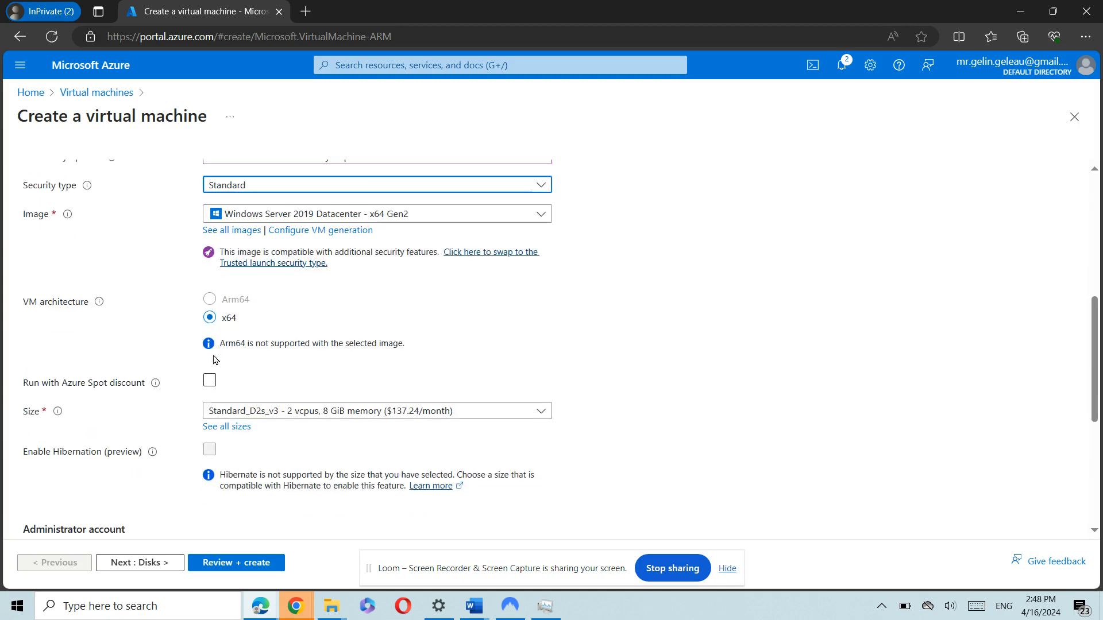
left_click(271, 213)
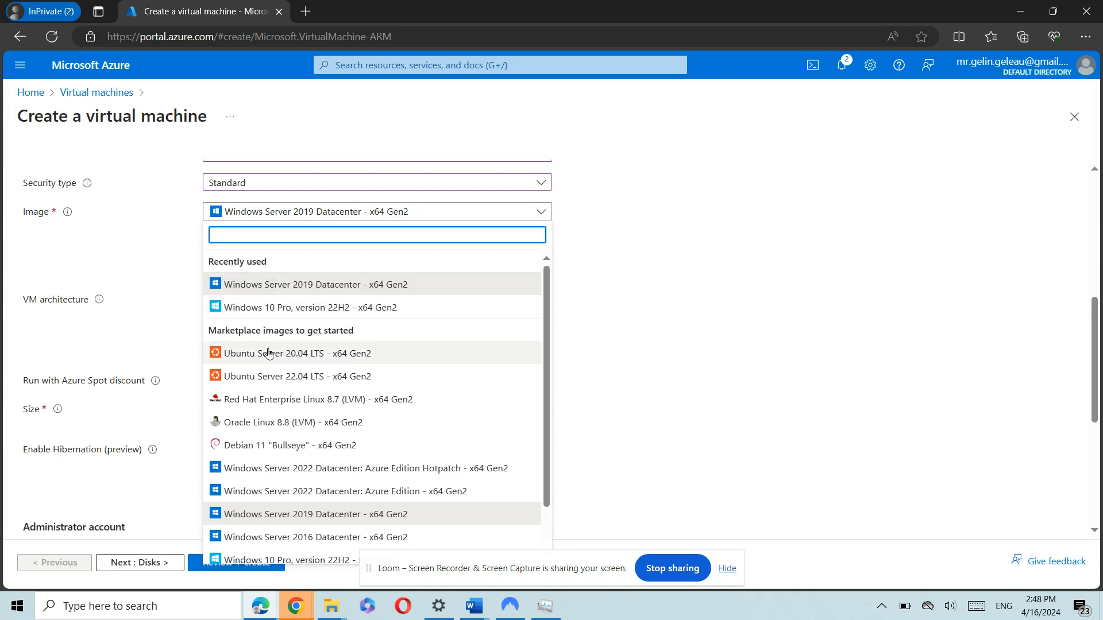
scroll(267, 356, "down", 1)
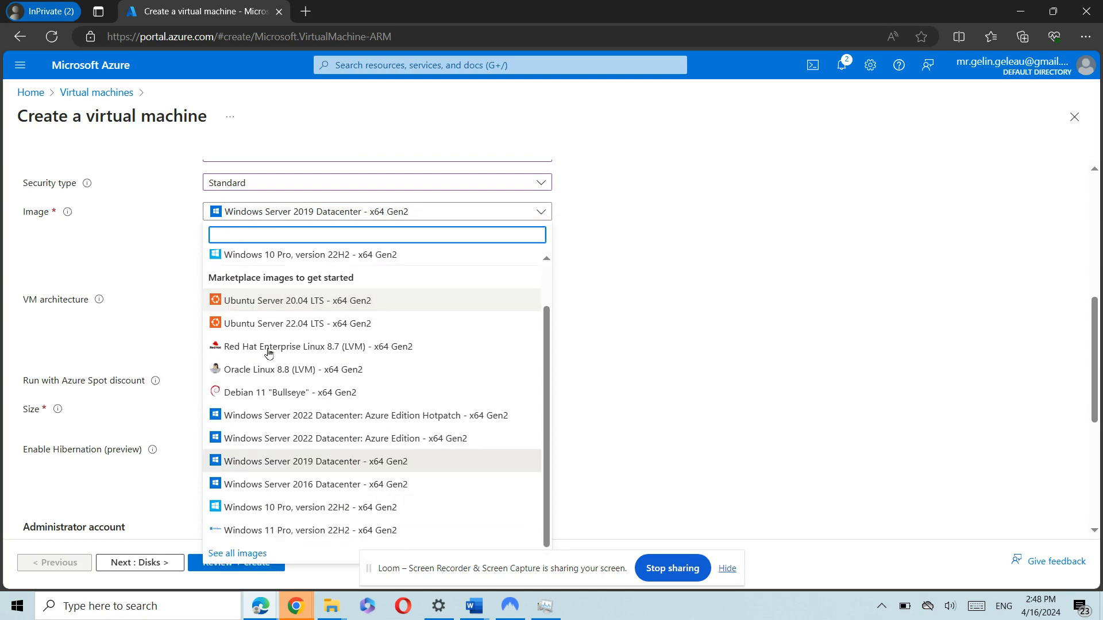
left_click(281, 513)
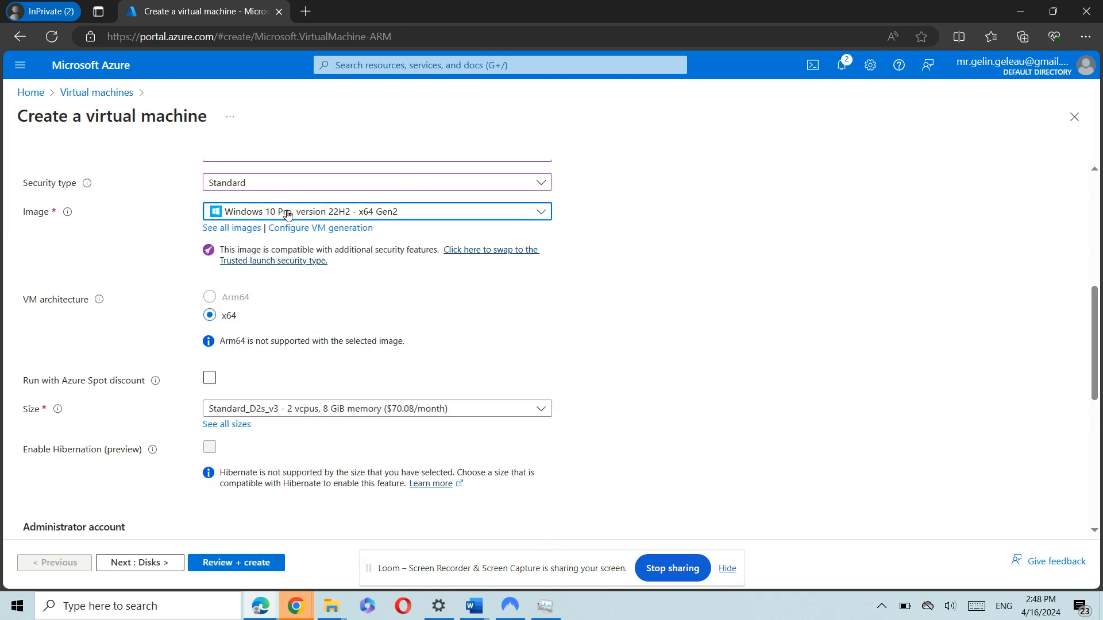
Step: Set the administrator account's username to Helpdesk
scroll(215, 290, "down", 2)
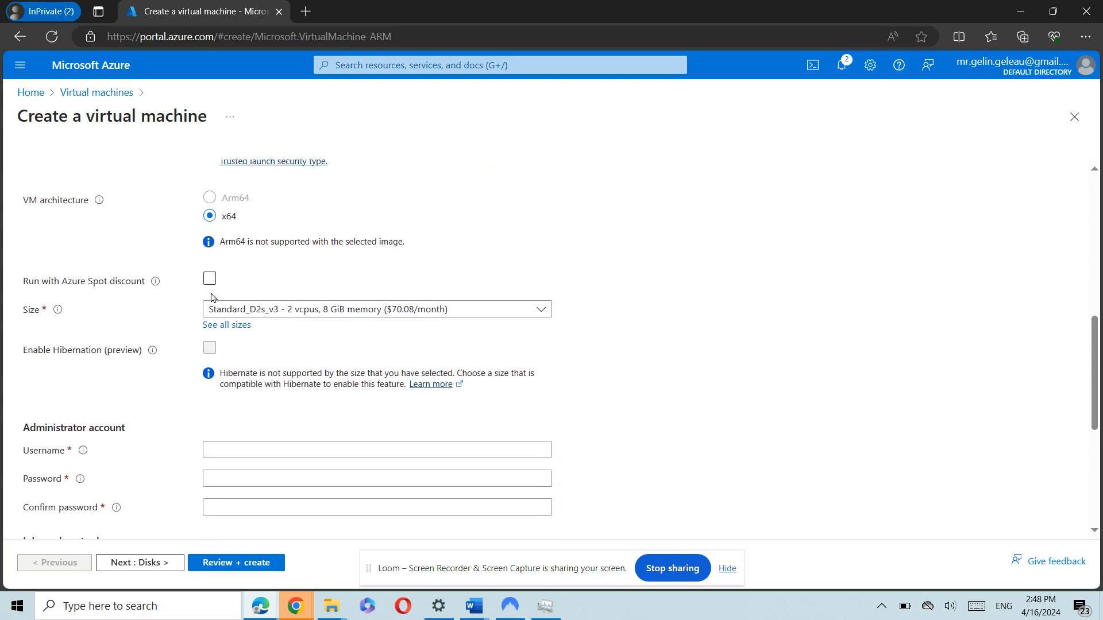
scroll(168, 225, "up", 1)
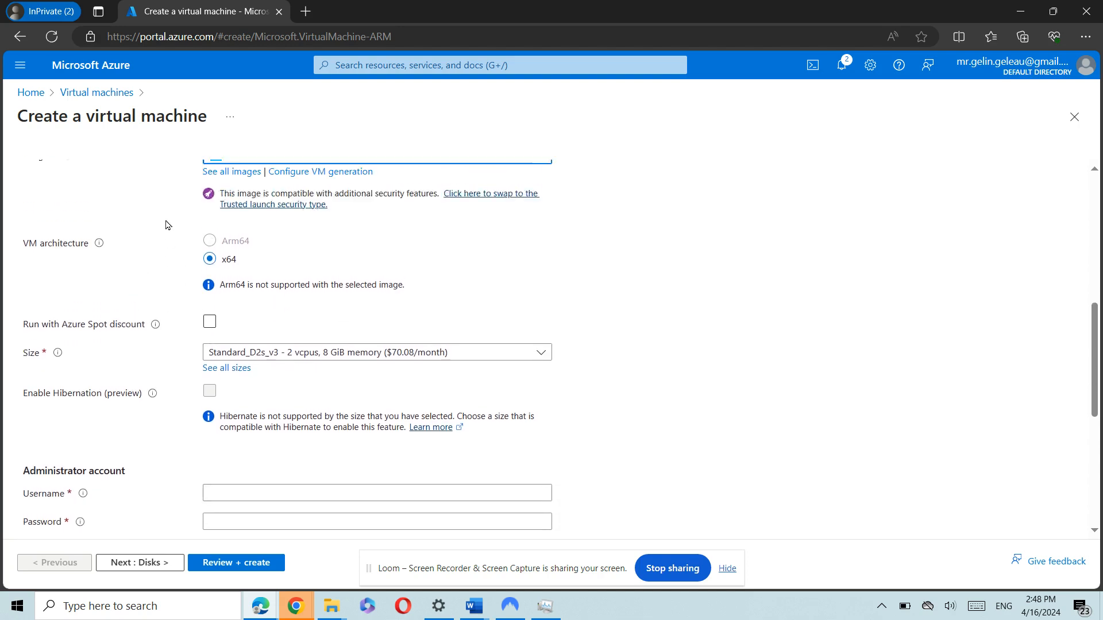
scroll(167, 225, "up", 1)
scroll(166, 331, "down", 2)
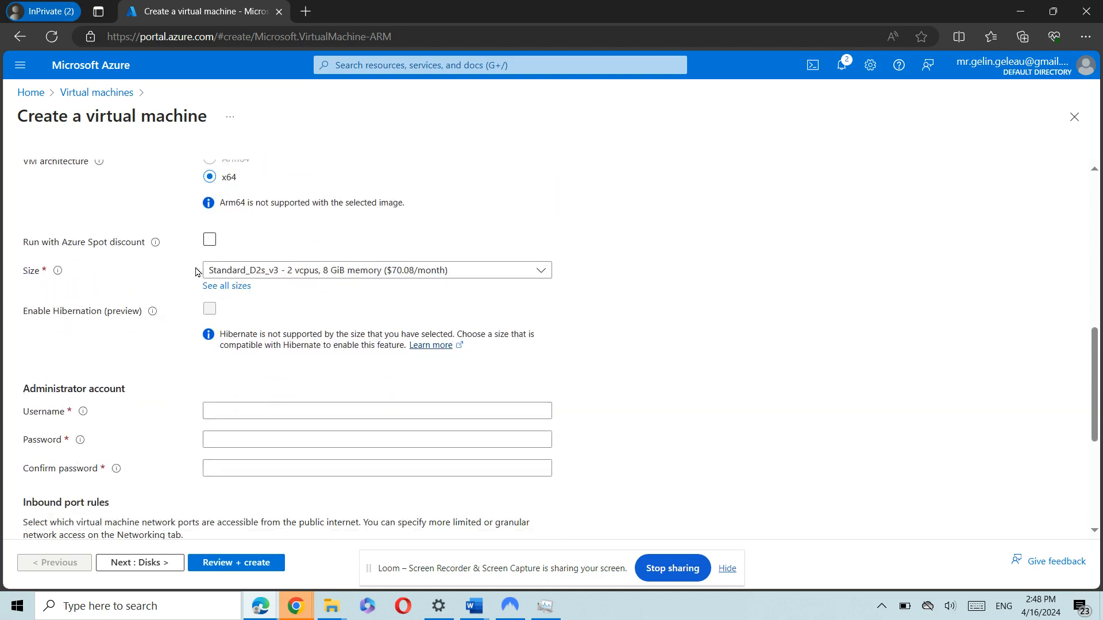
scroll(196, 270, "down", 1)
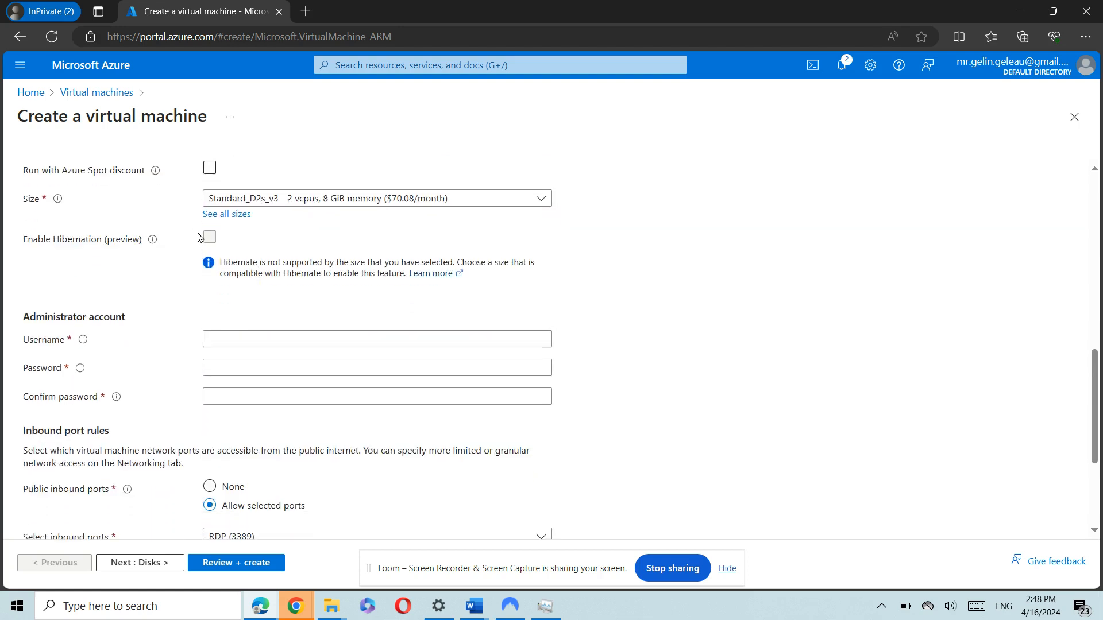
scroll(177, 290, "down", 1)
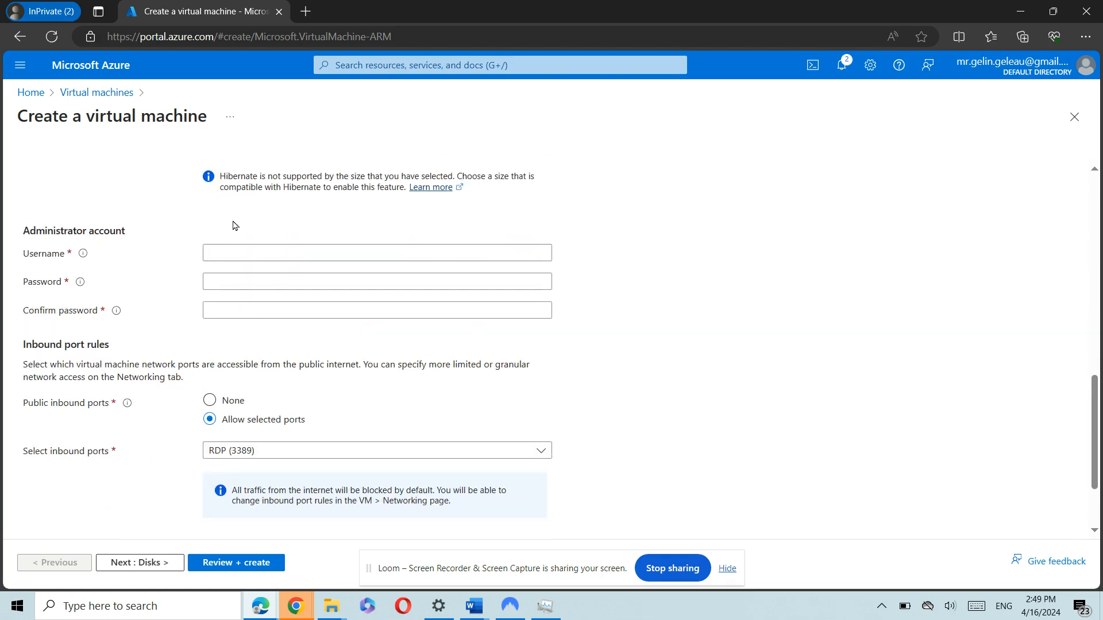
left_click(244, 253)
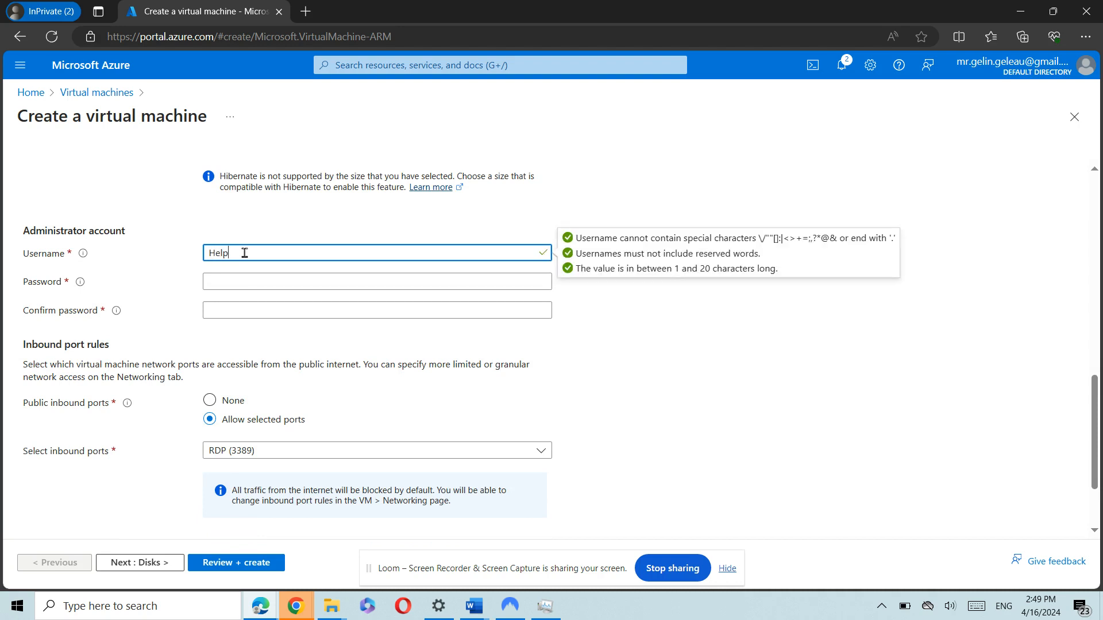
type("Helpdesk")
key("Tab")
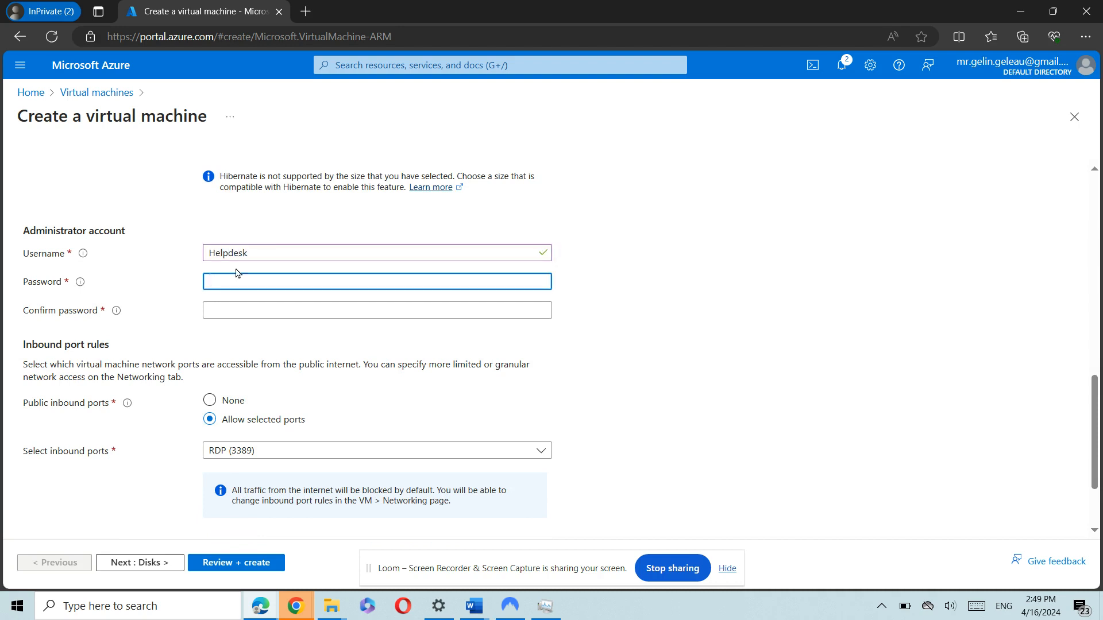
Step: Enter the administrator account's password and repeat it in the password confirmation
type("•••••")
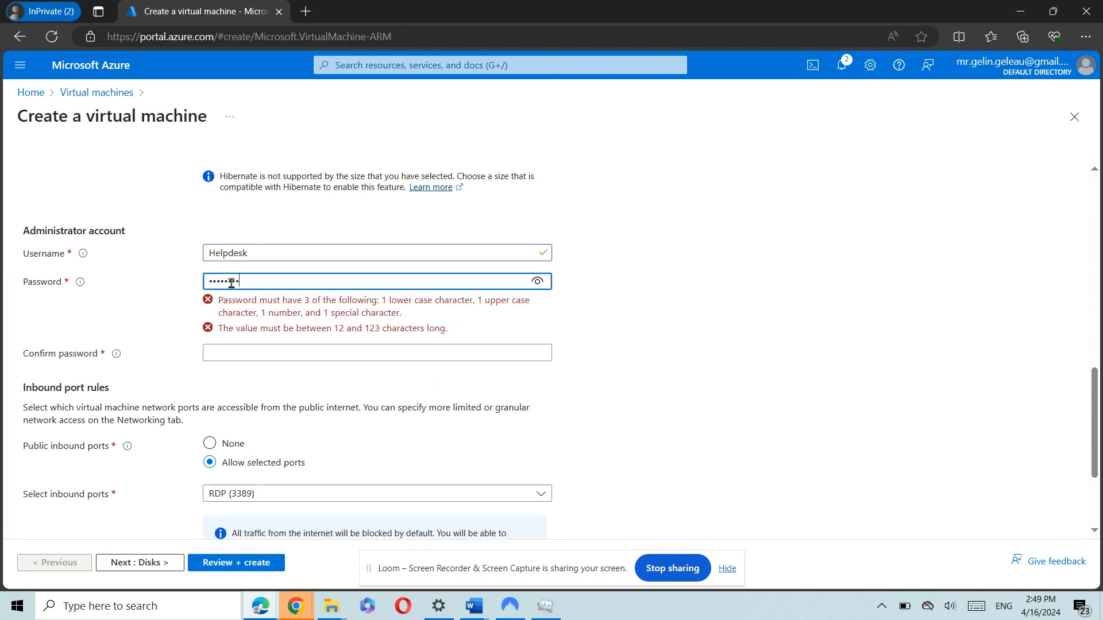
type("•")
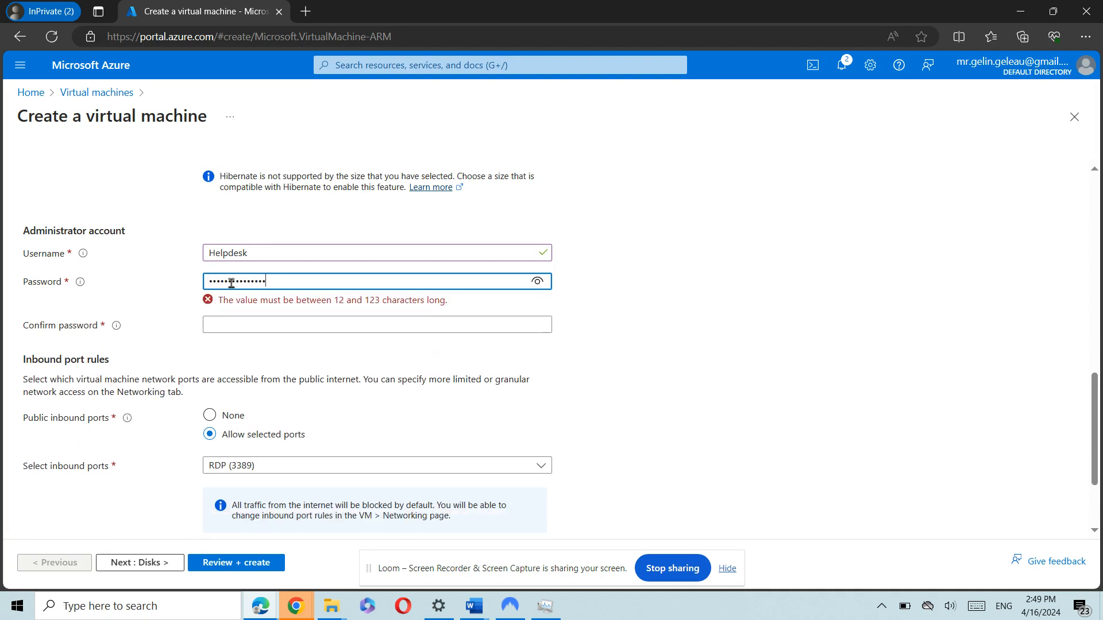
type("•")
key("Tab")
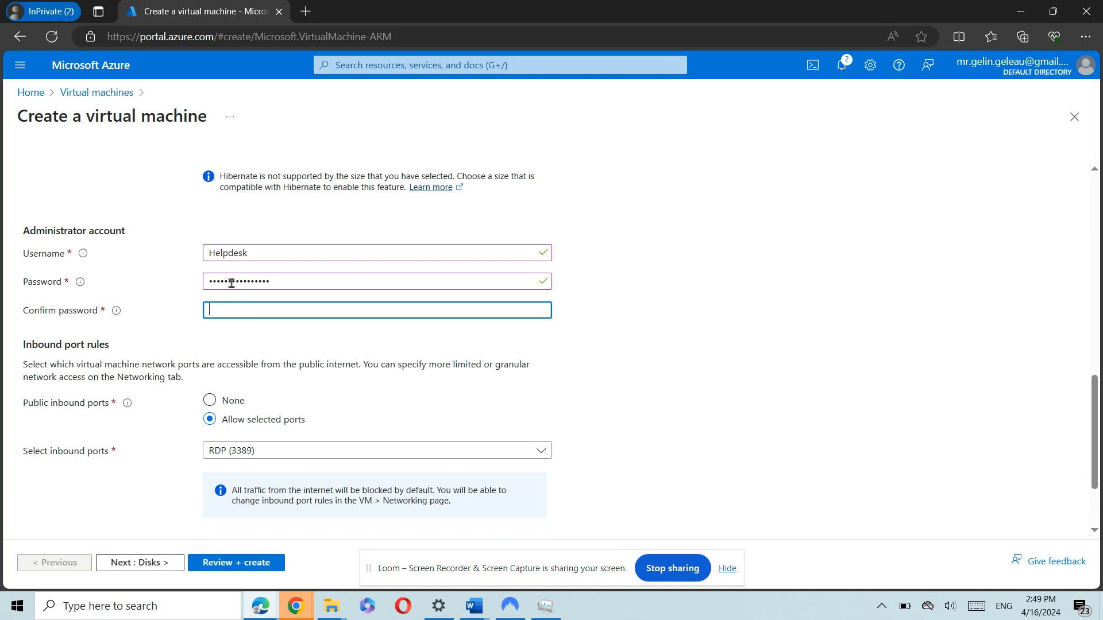
type("•")
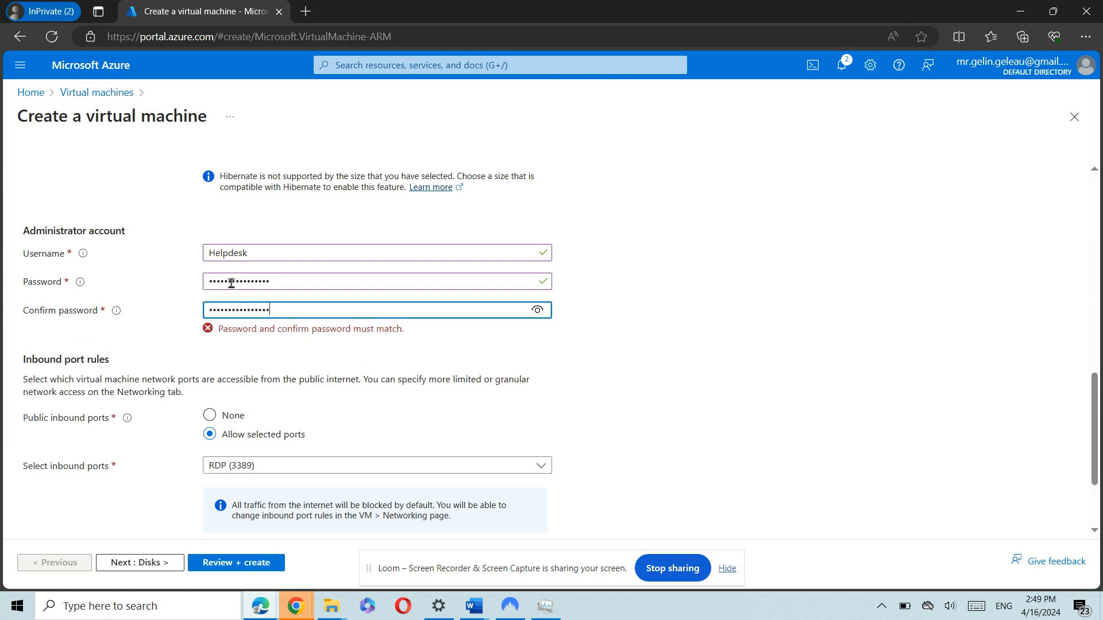
Step: Submit the Windows10 virtual machine configuration for review and reopen its Basics settings
scroll(180, 345, "down", 2)
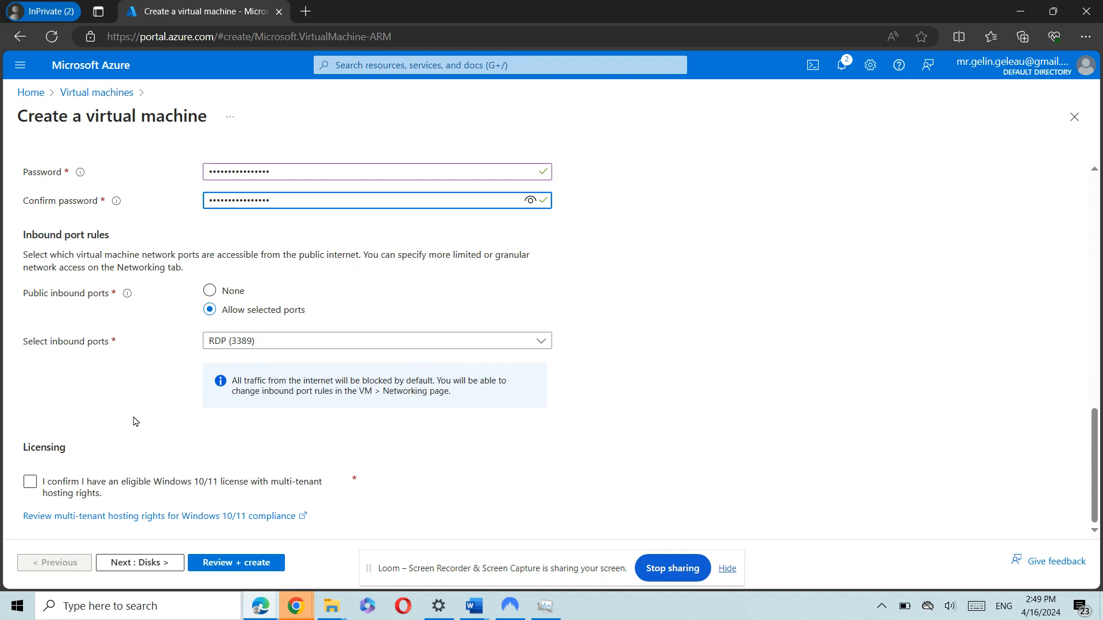
left_click(253, 563)
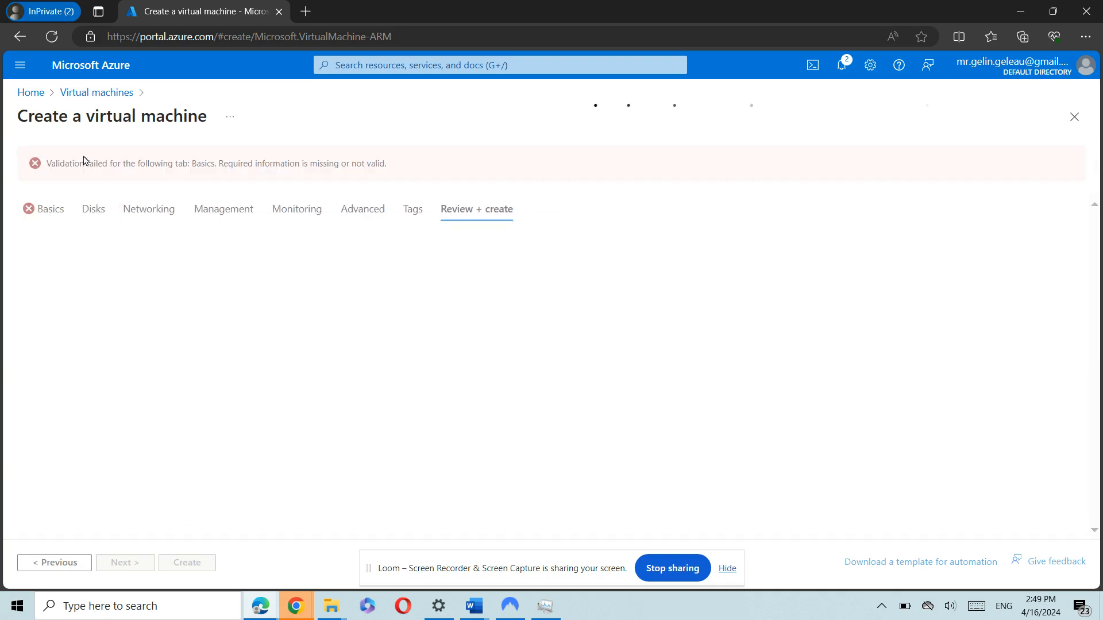
left_click(51, 212)
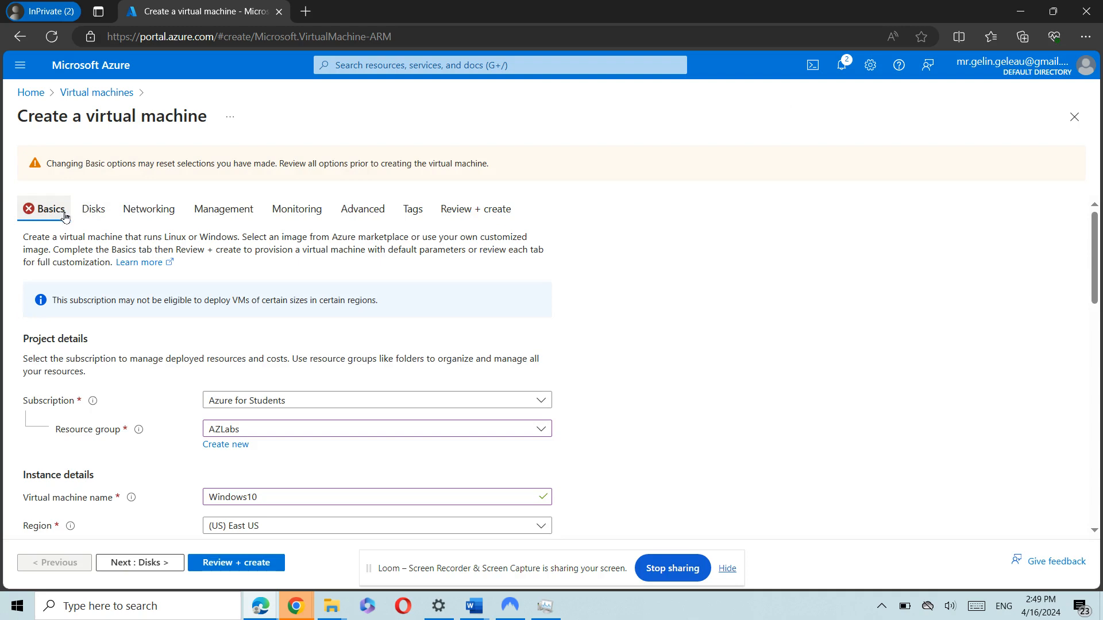
Step: Confirm in the Licensing section that an eligible Windows 10/11 license with multi-tenant hosting rights is held
scroll(98, 316, "down", 3)
scroll(98, 316, "down", 8)
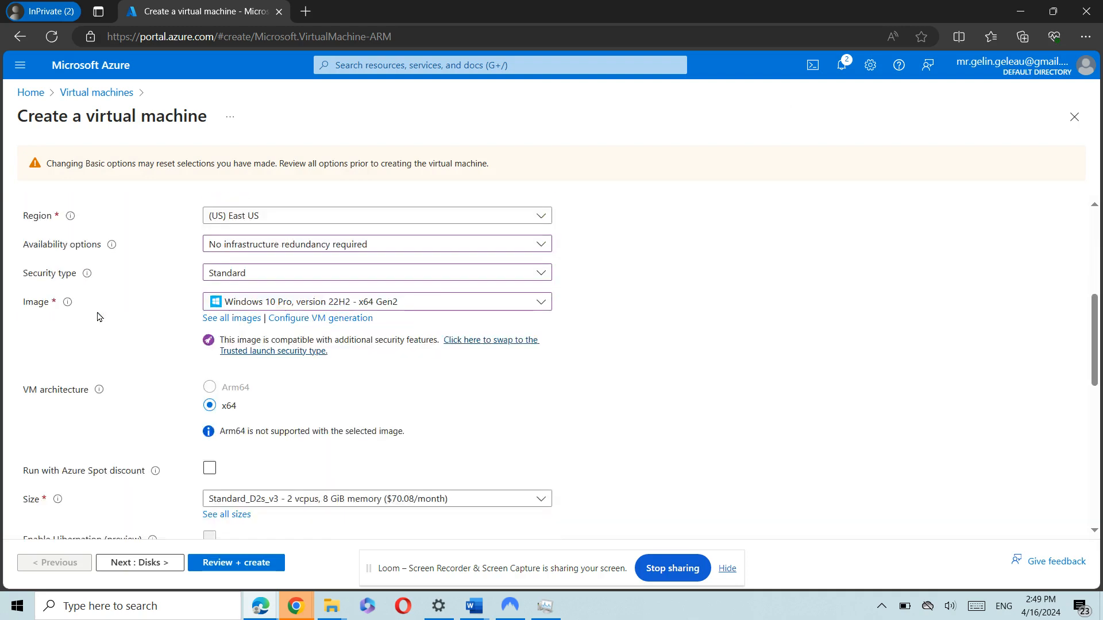
scroll(97, 316, "down", 2)
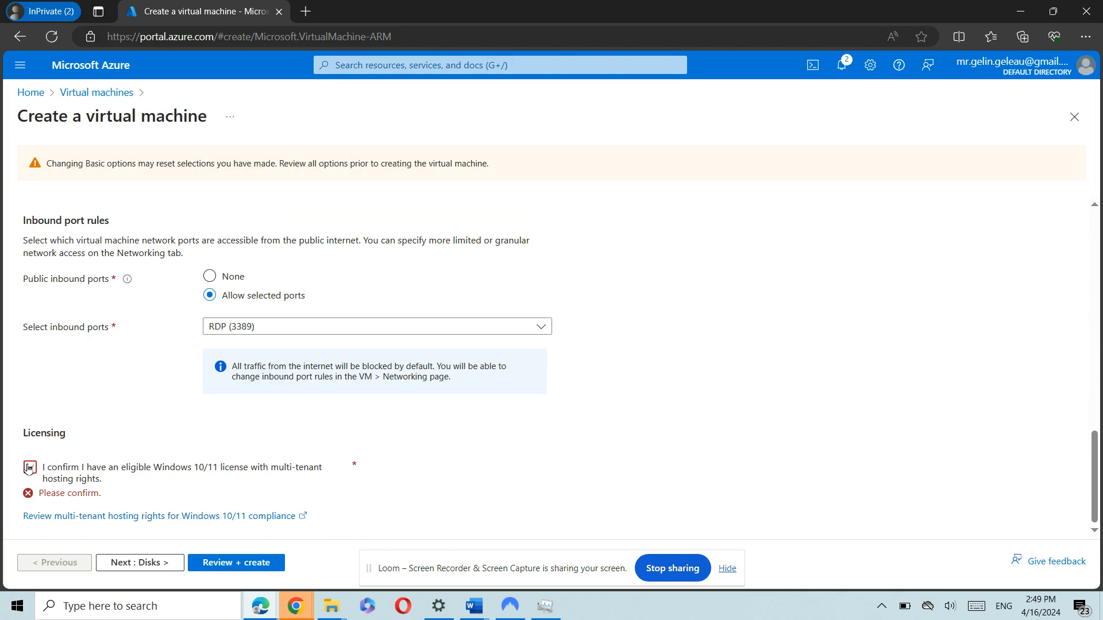
left_click(28, 468)
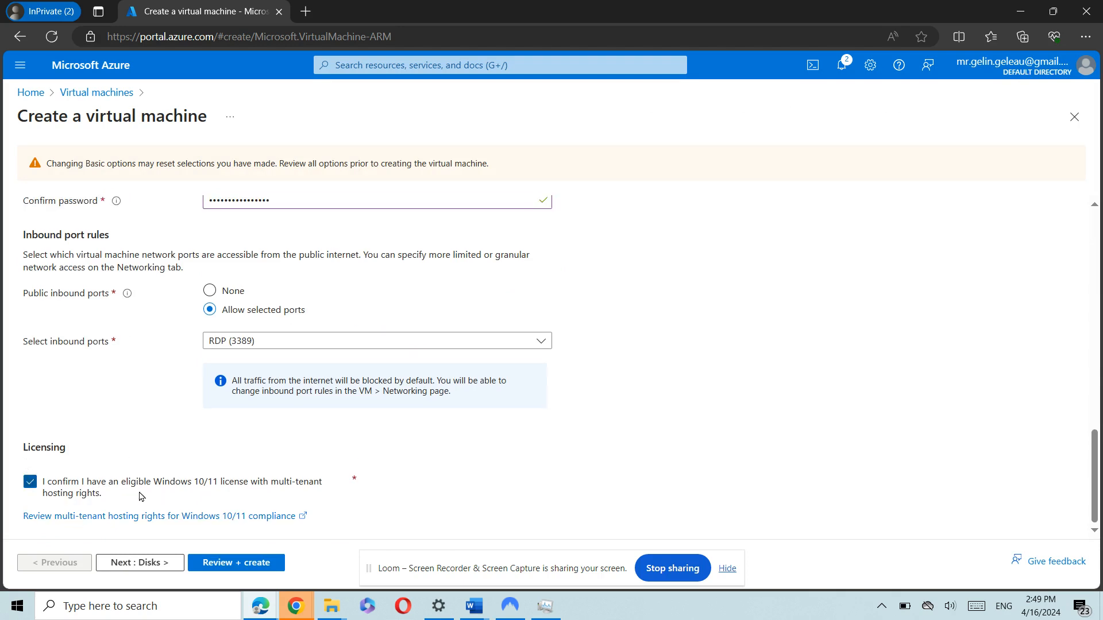
Step: Recheck the Windows10 machine's Basics settings, from the administrator account and port rules to the project and instance details
scroll(165, 454, "up", 2)
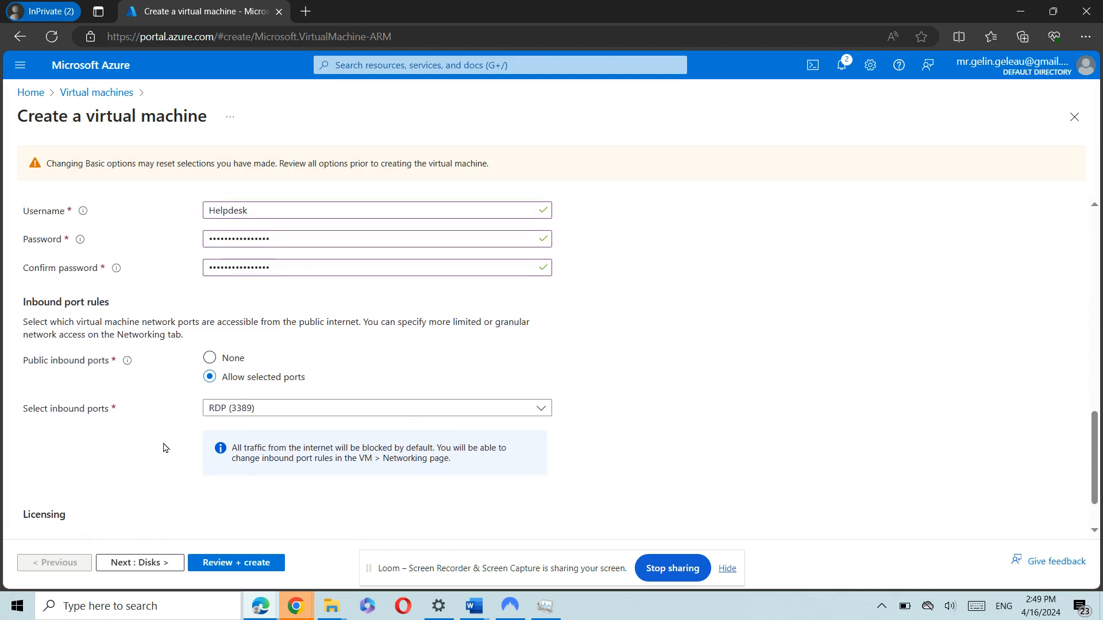
scroll(165, 448, "up", 5)
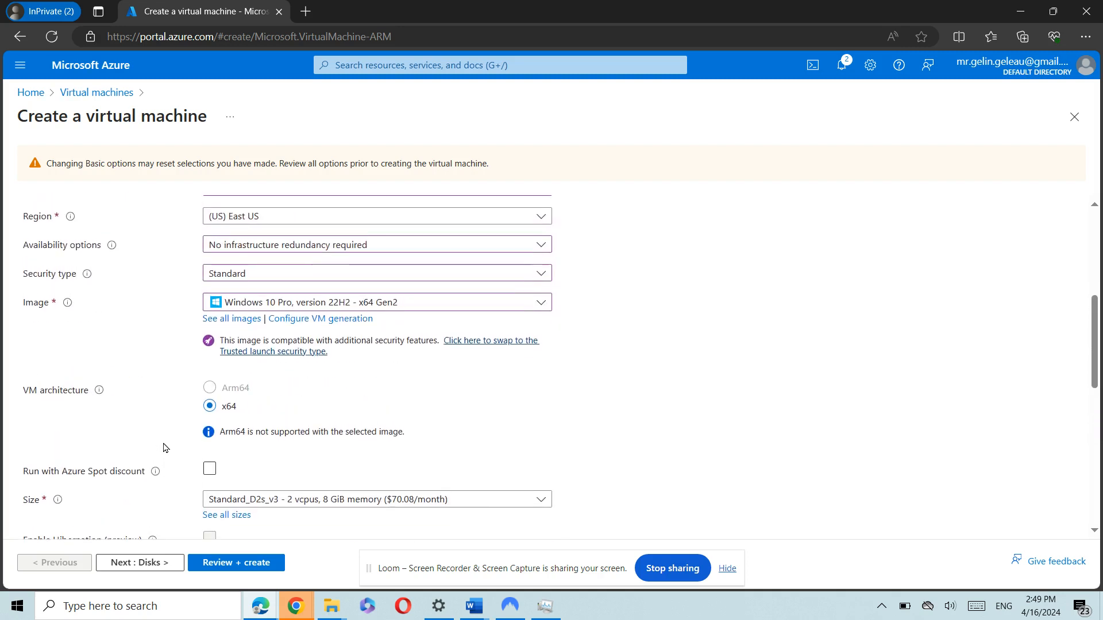
scroll(166, 448, "up", 5)
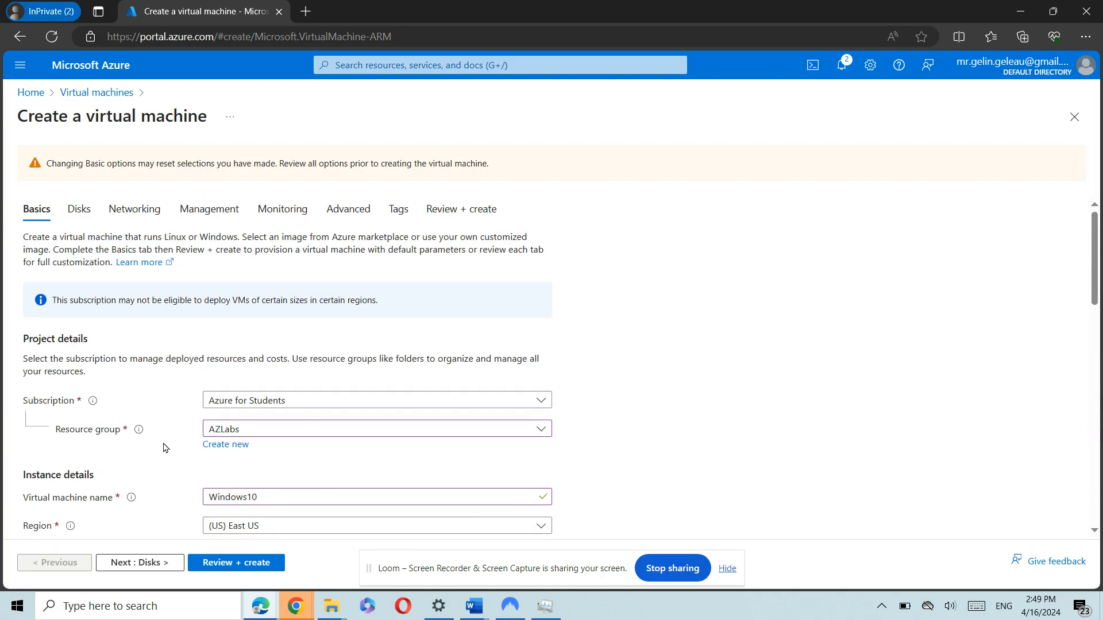
scroll(134, 389, "down", 1)
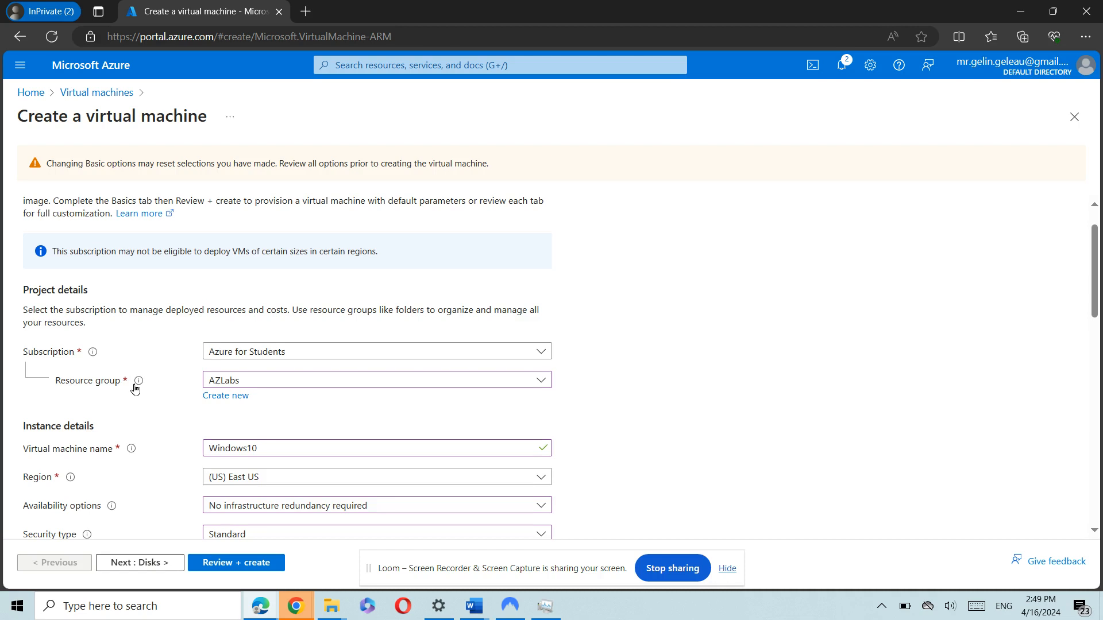
scroll(135, 389, "down", 2)
scroll(136, 382, "up", 1)
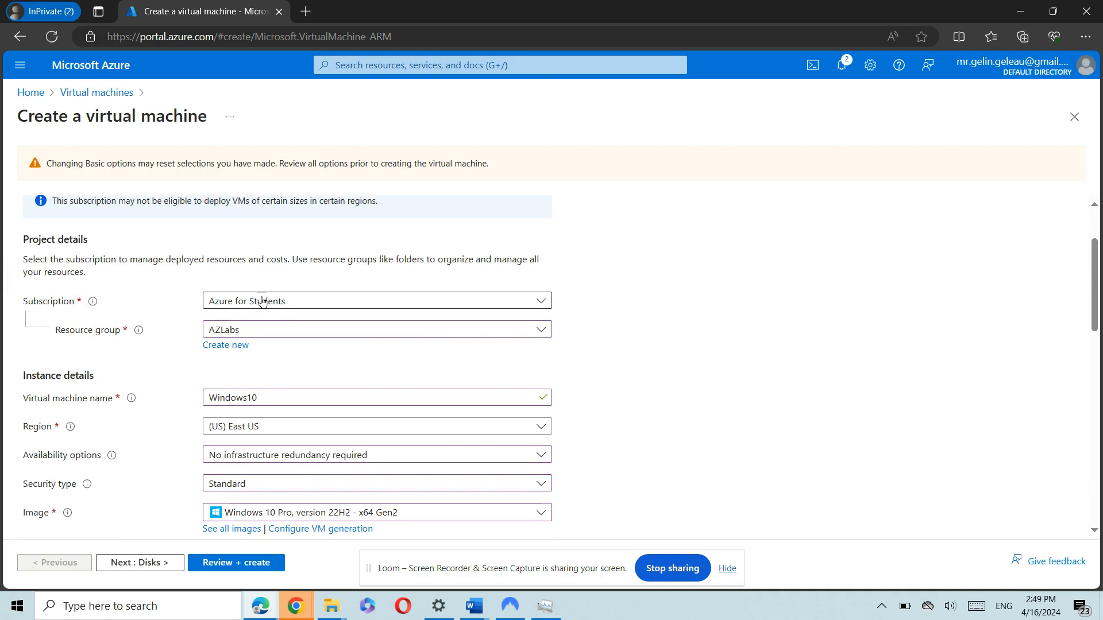
scroll(150, 403, "down", 2)
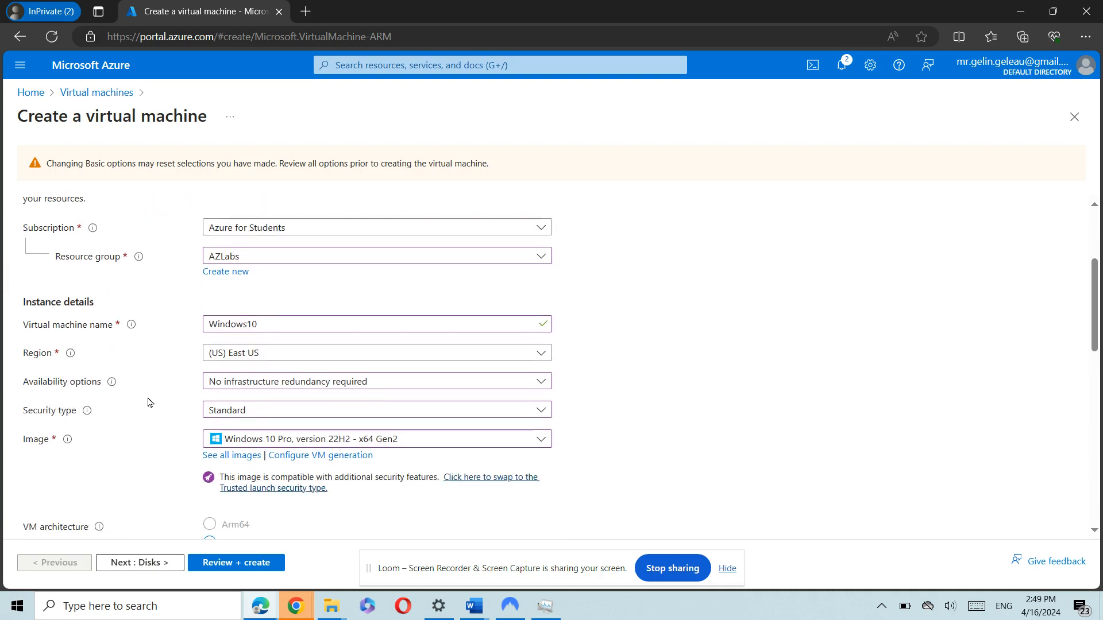
Step: Recheck the Windows10 machine's Basics settings, validate the configuration and create the virtual machine
scroll(151, 403, "up", 1)
scroll(148, 402, "down", 1)
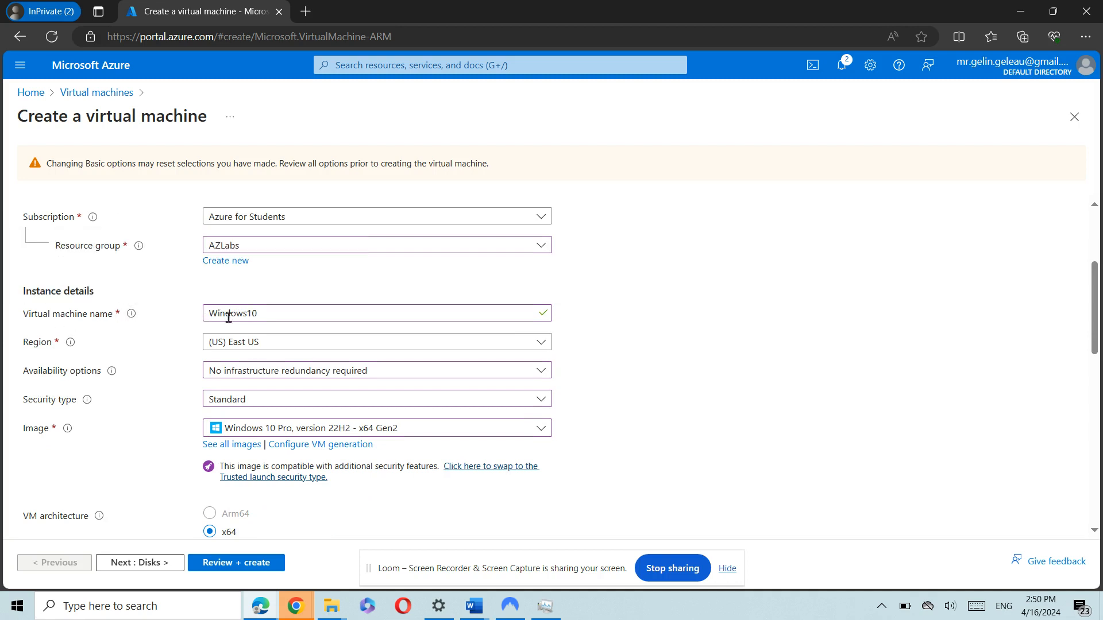
scroll(154, 382, "down", 11)
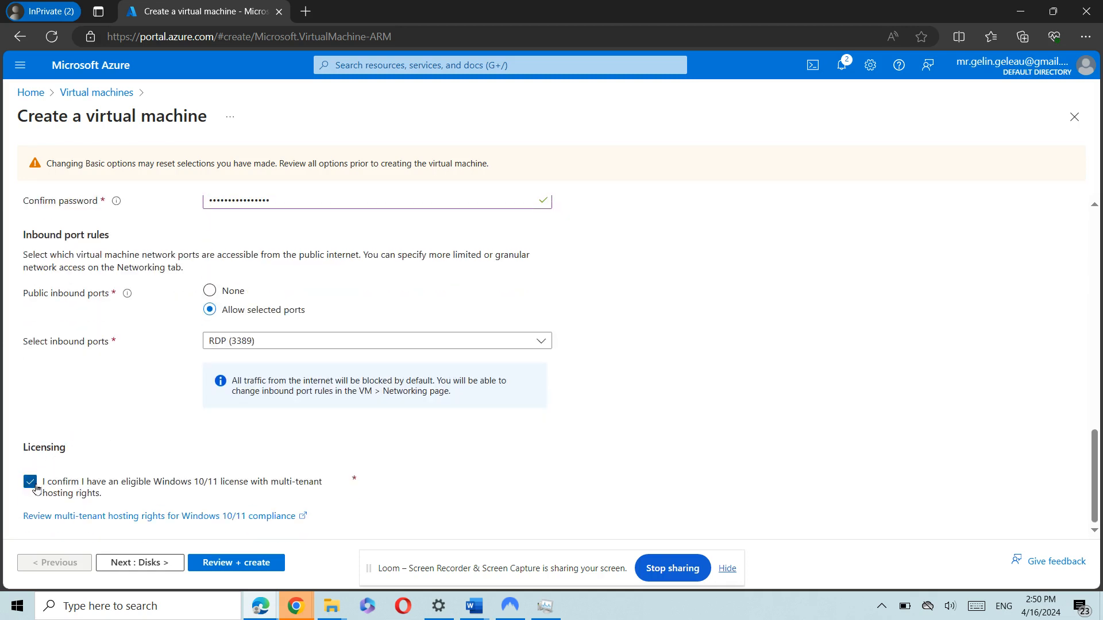
left_click(231, 563)
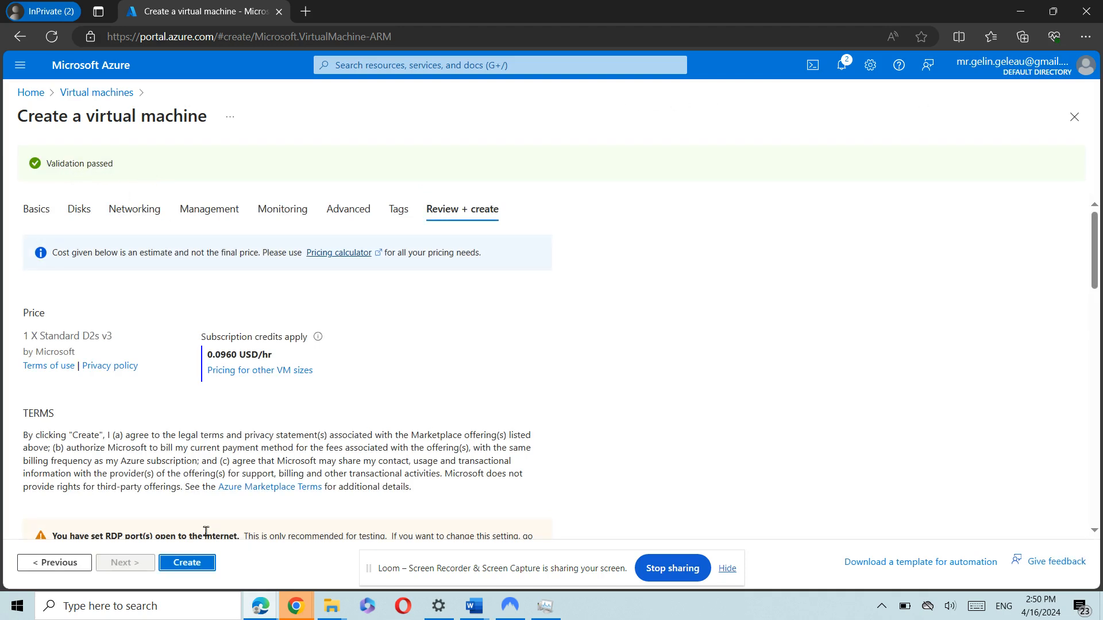
left_click(197, 563)
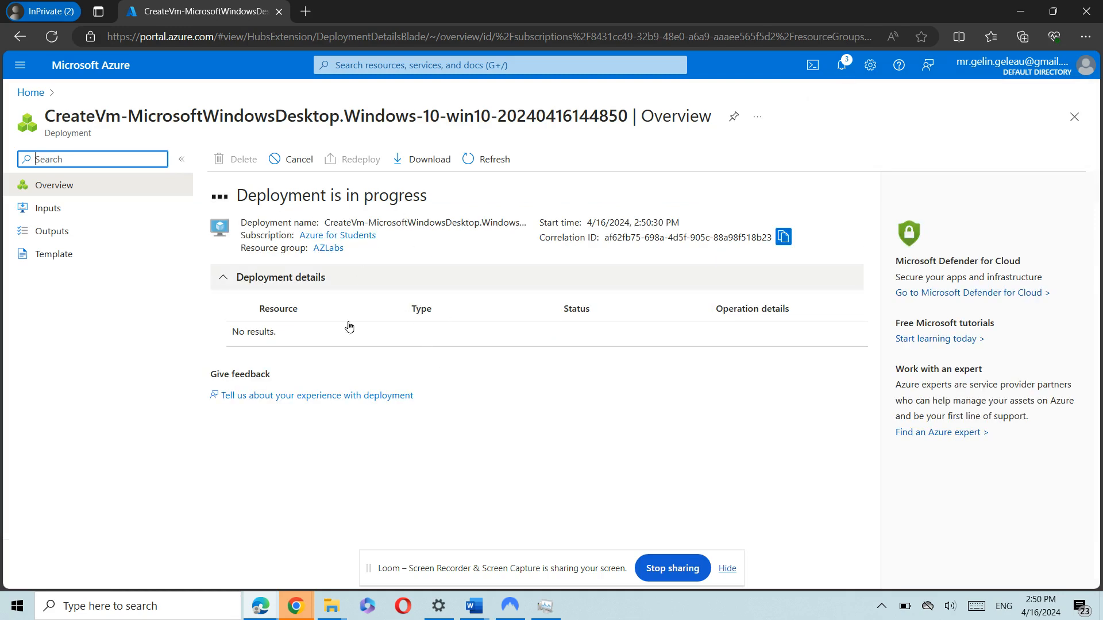
Step: Open Server2019 from the list of virtual machines and examine its essentials, networking, size and disk properties
left_click(20, 65)
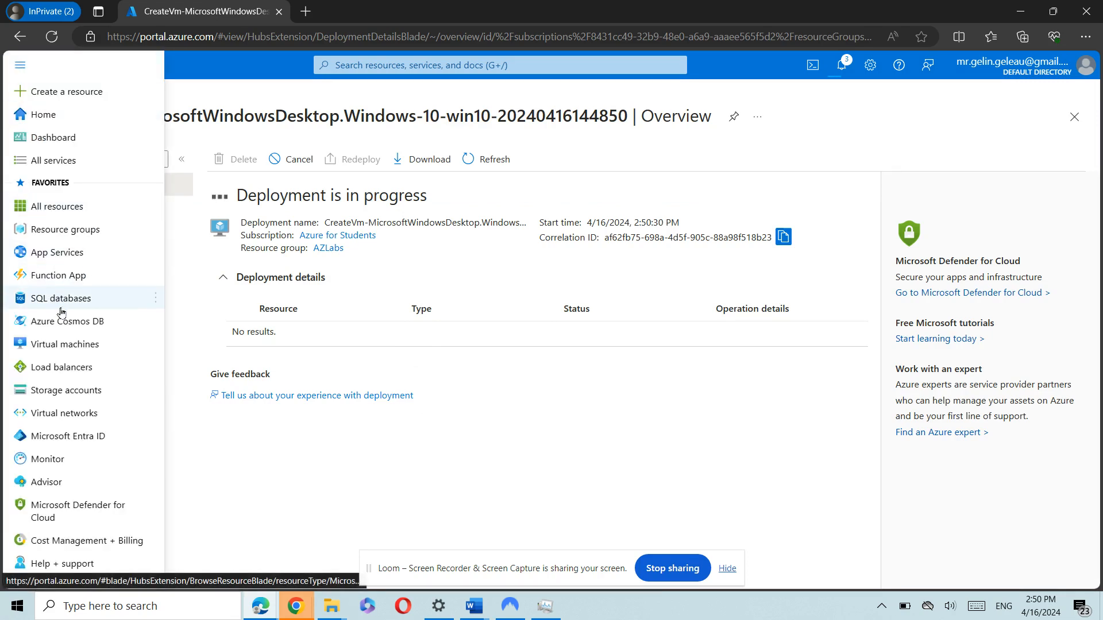
left_click(66, 349)
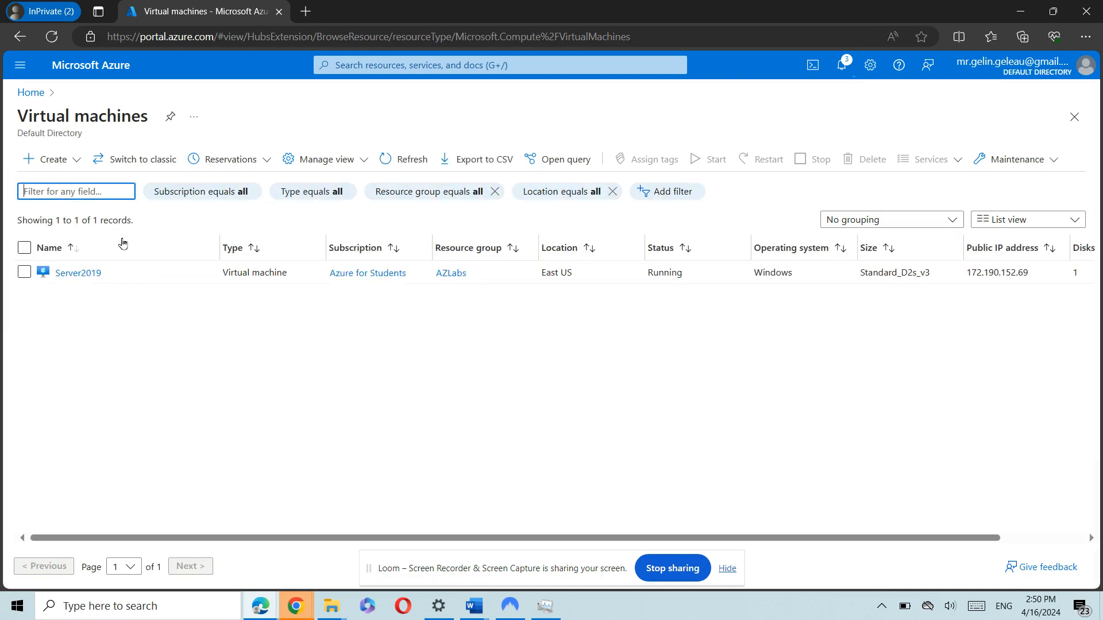
left_click(80, 274)
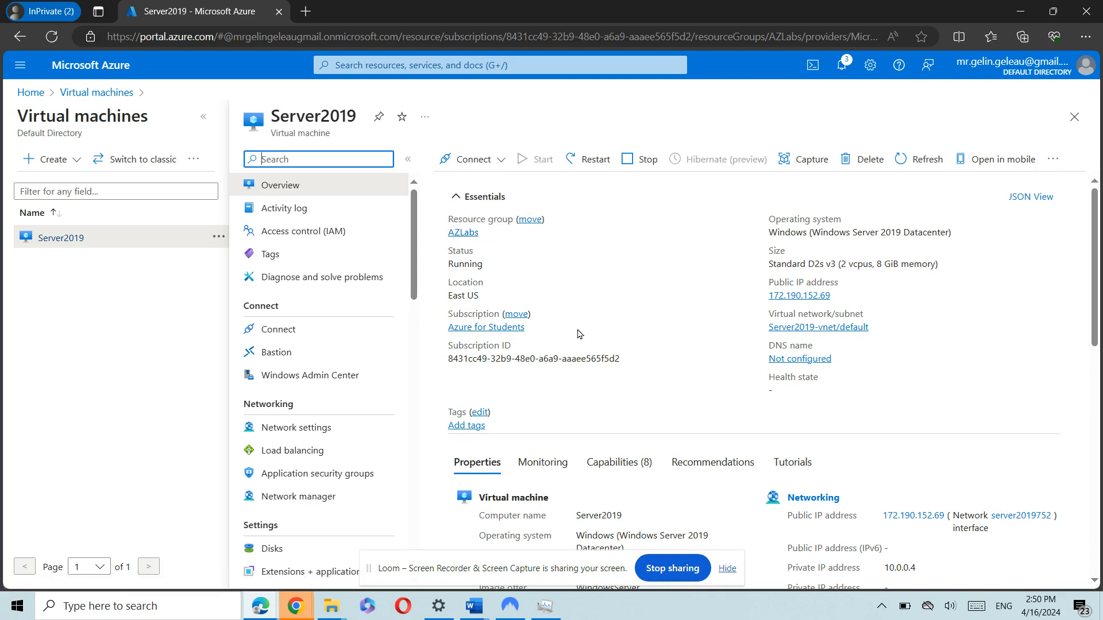
scroll(578, 334, "down", 2)
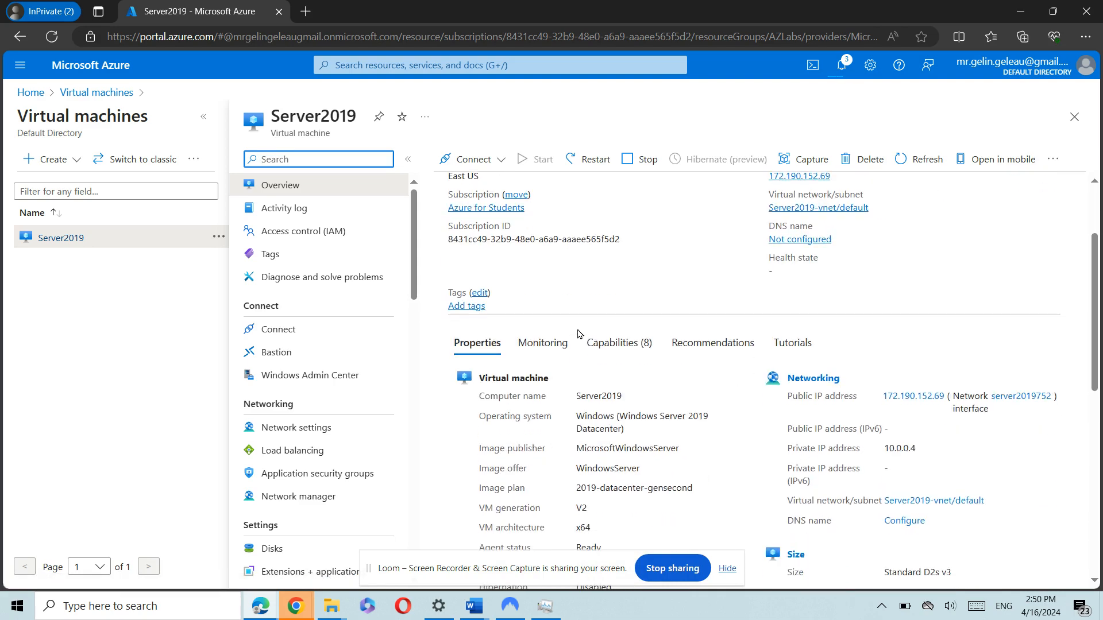
scroll(578, 333, "down", 2)
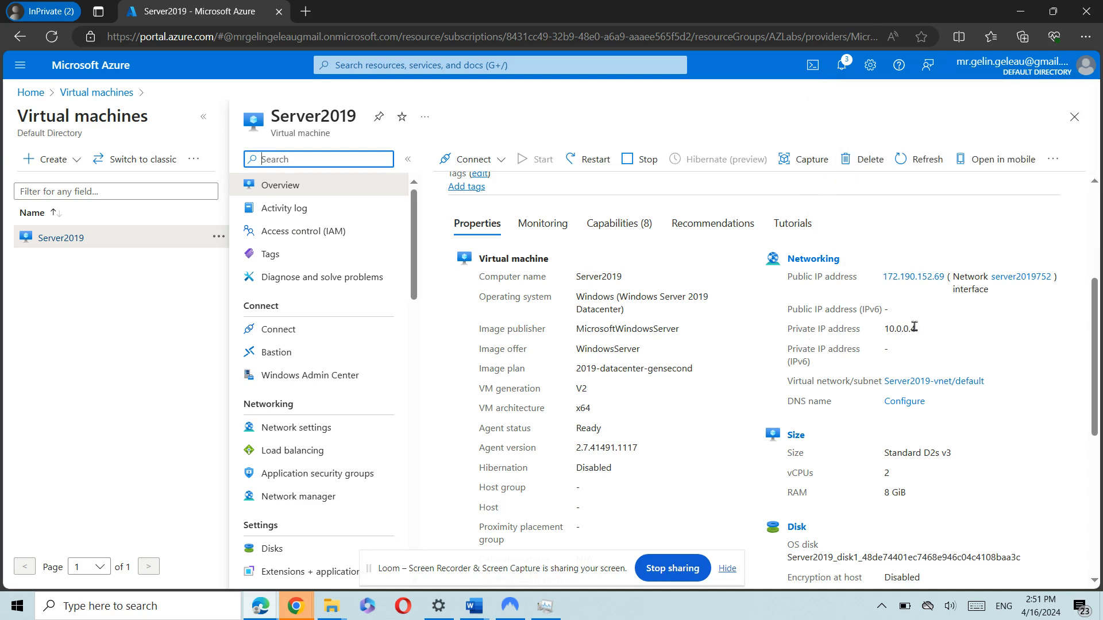
scroll(567, 315, "down", 3)
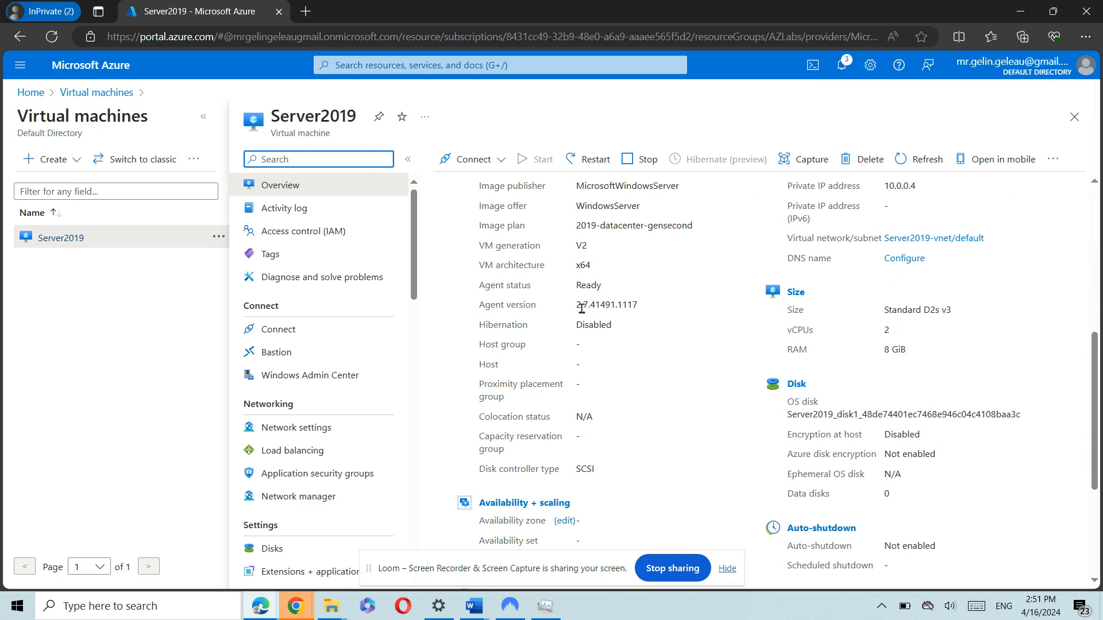
left_click_drag(581, 308, 587, 353)
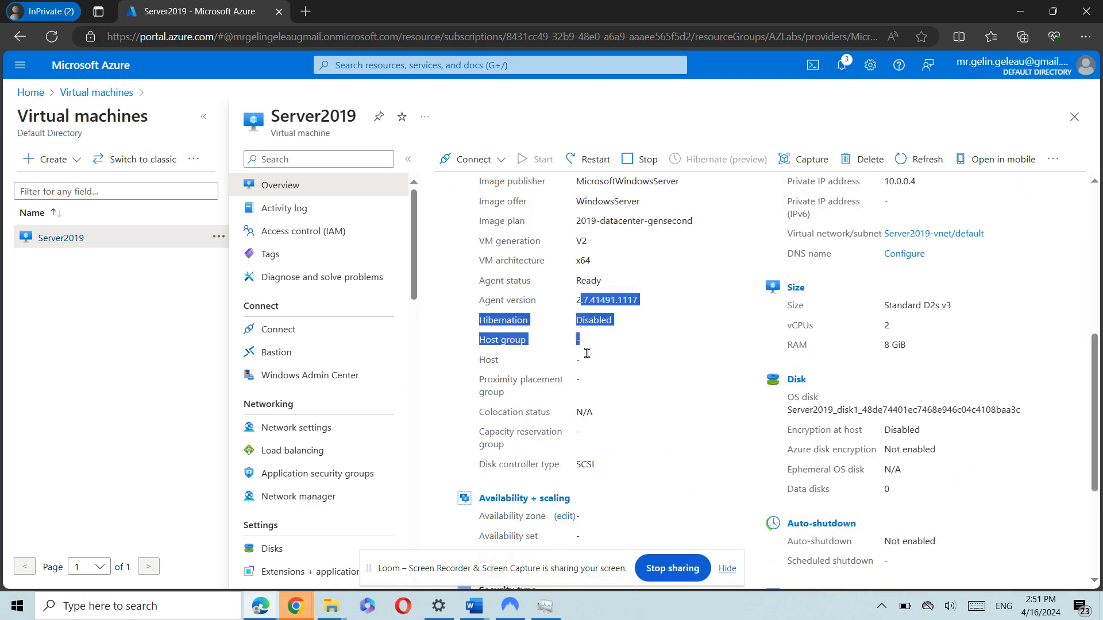
left_click(586, 352)
scroll(644, 376, "down", 4)
scroll(564, 339, "up", 5)
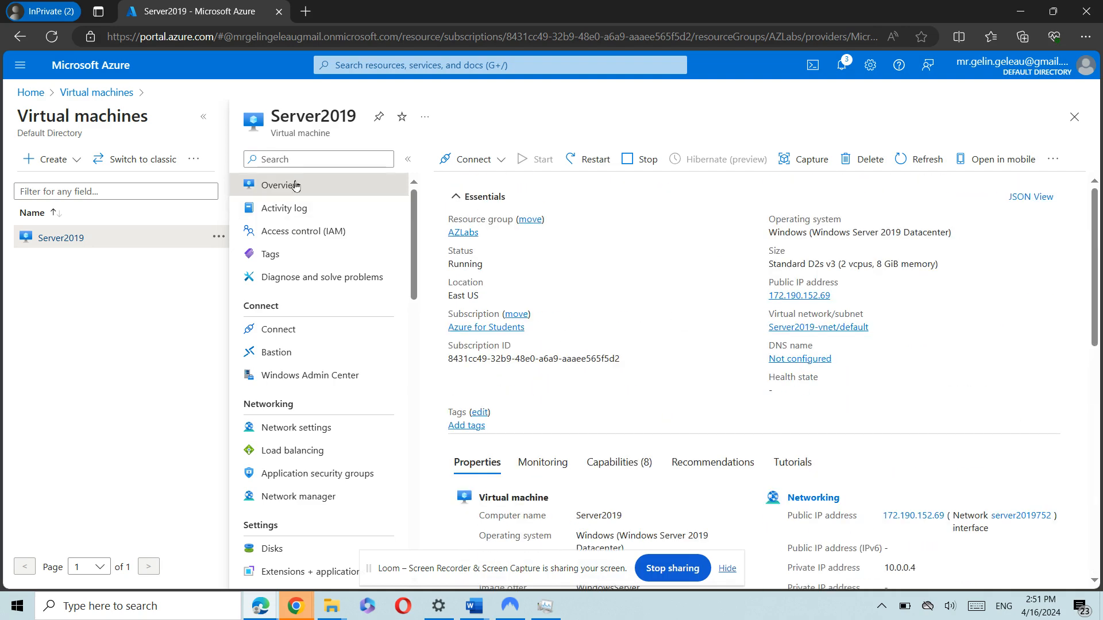
Step: Examine Server2019's activity log, including its operations, their status and who initiated them
left_click(274, 214)
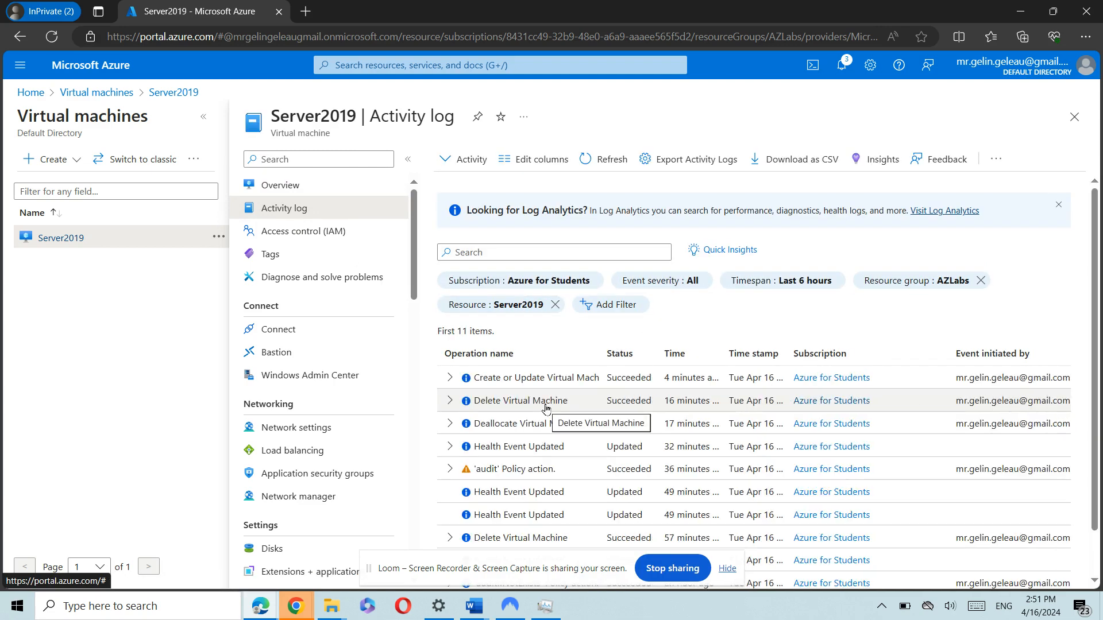
scroll(547, 409, "down", 4)
scroll(546, 409, "down", 2)
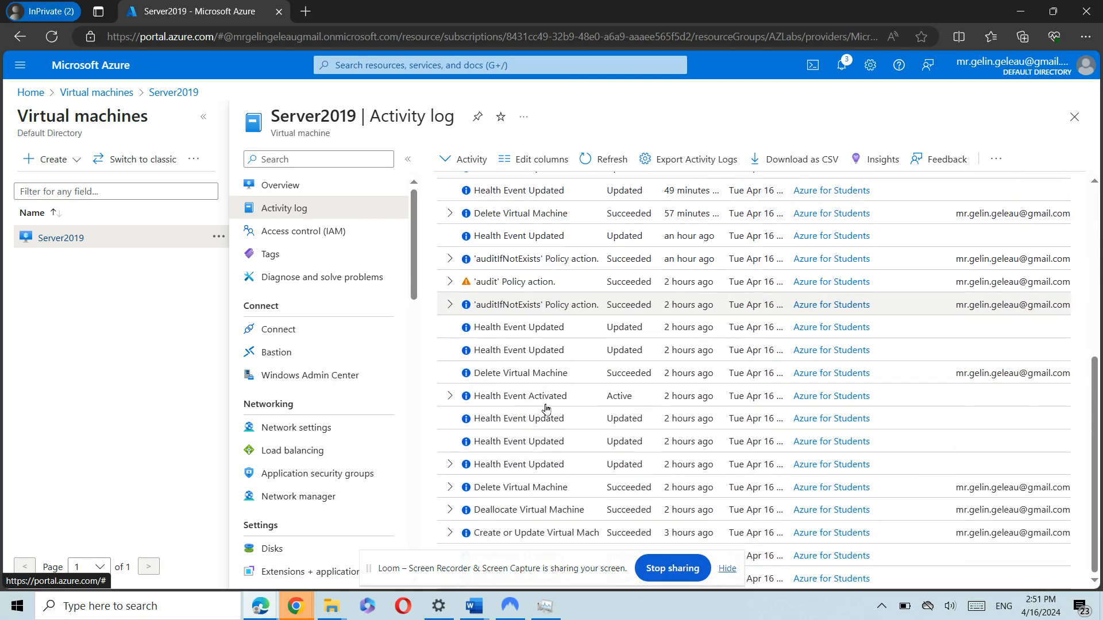
scroll(546, 409, "up", 5)
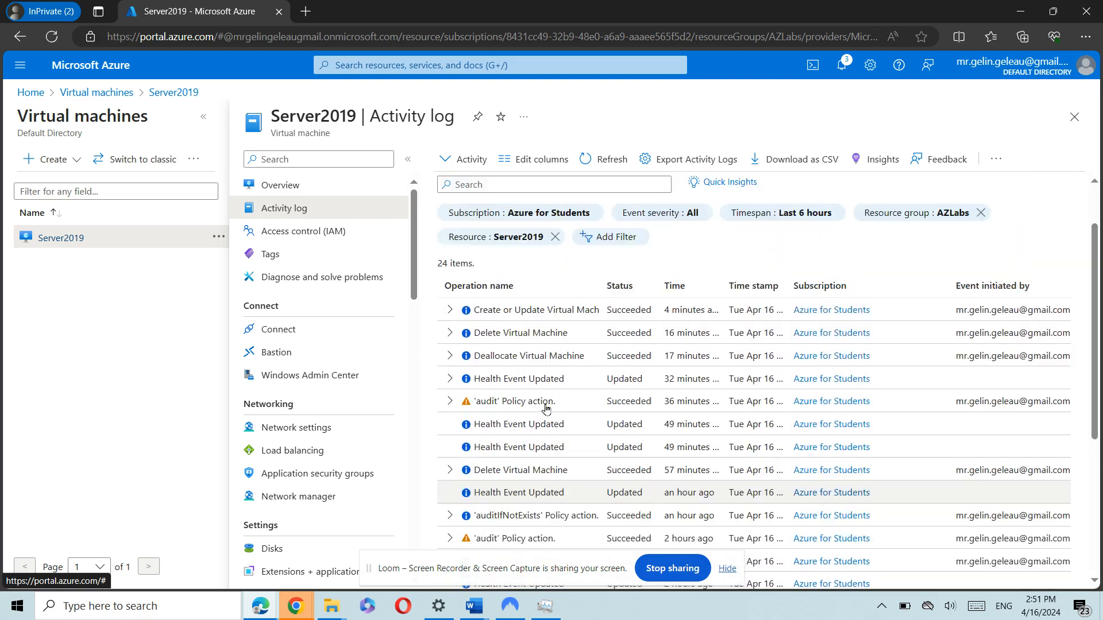
Step: Examine the role assignments and available roles in Server2019's access control (IAM)
left_click(327, 240)
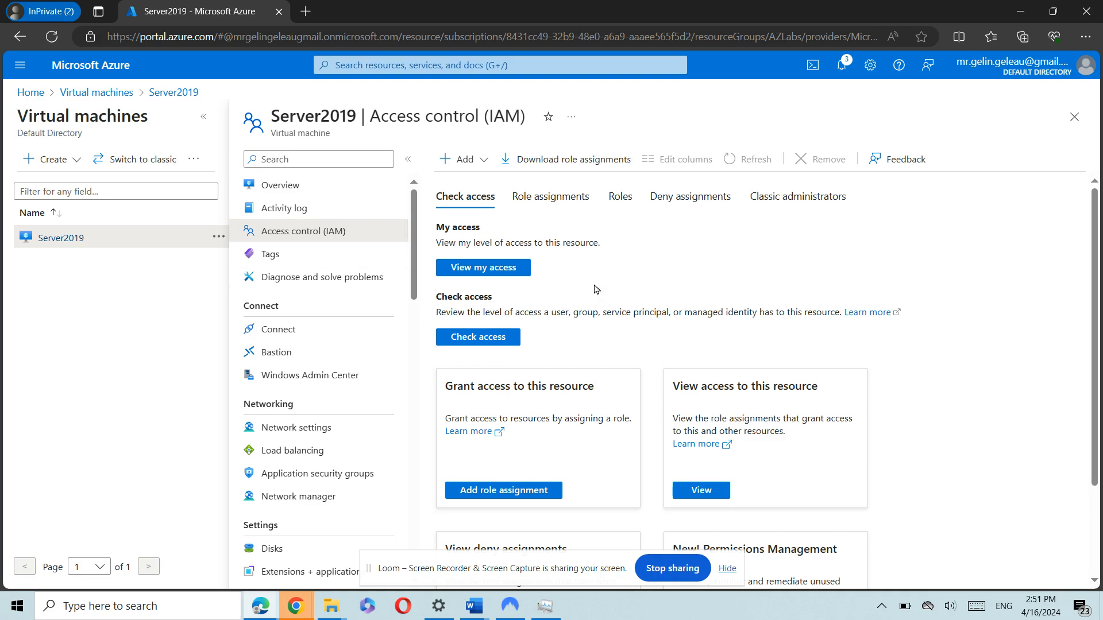
left_click(552, 197)
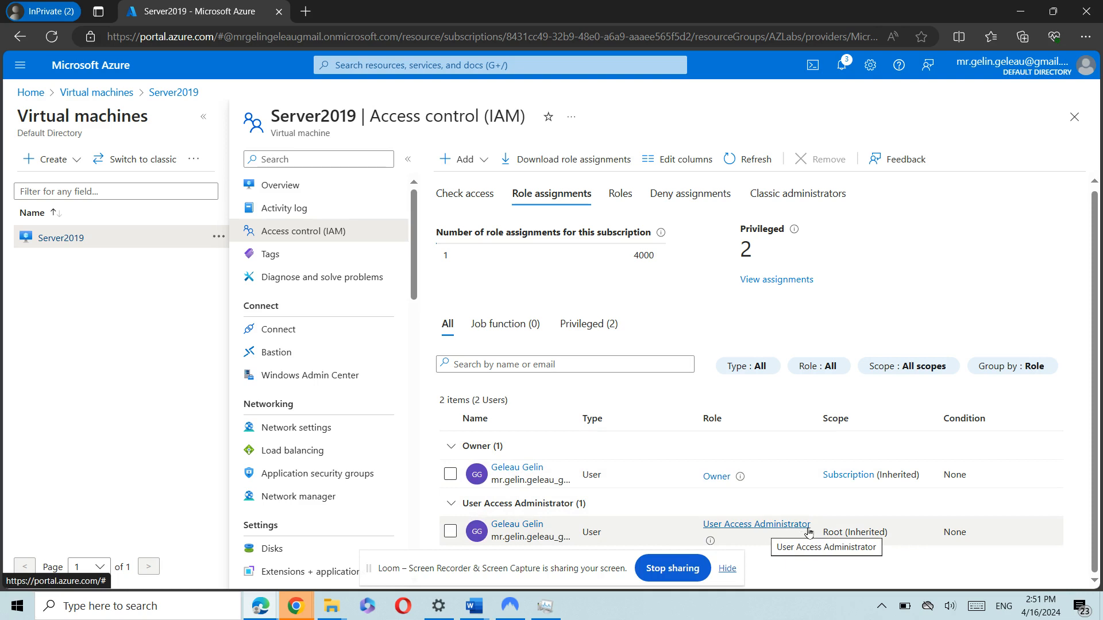
left_click(545, 364)
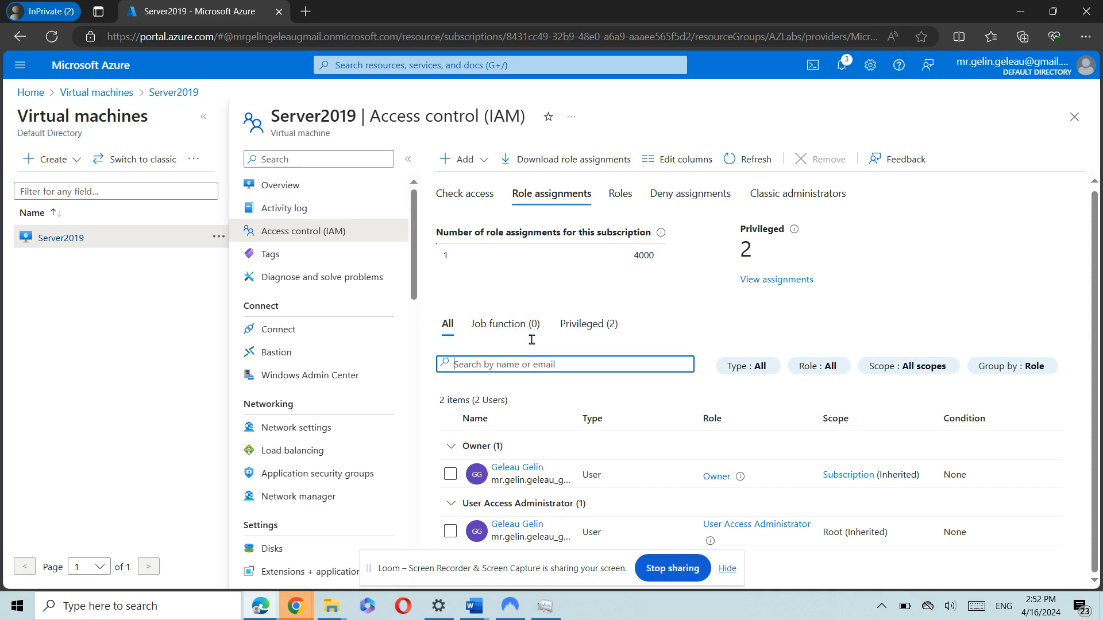
left_click(620, 193)
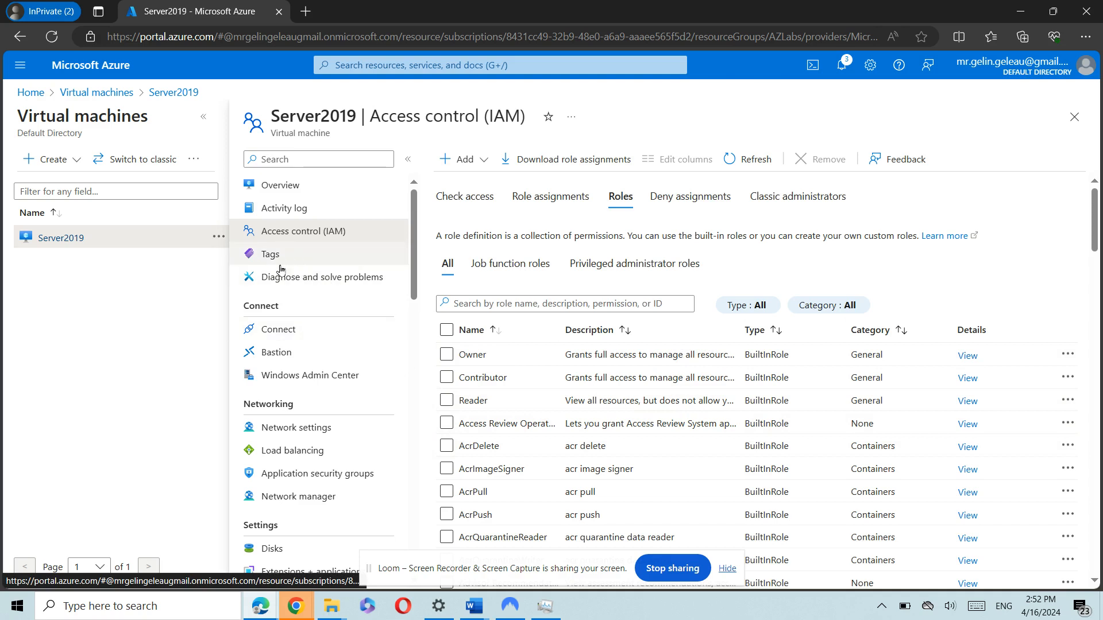
Step: Review Server2019's connection options and its network settings, including the inbound port rules of its network security group
scroll(307, 379, "down", 1)
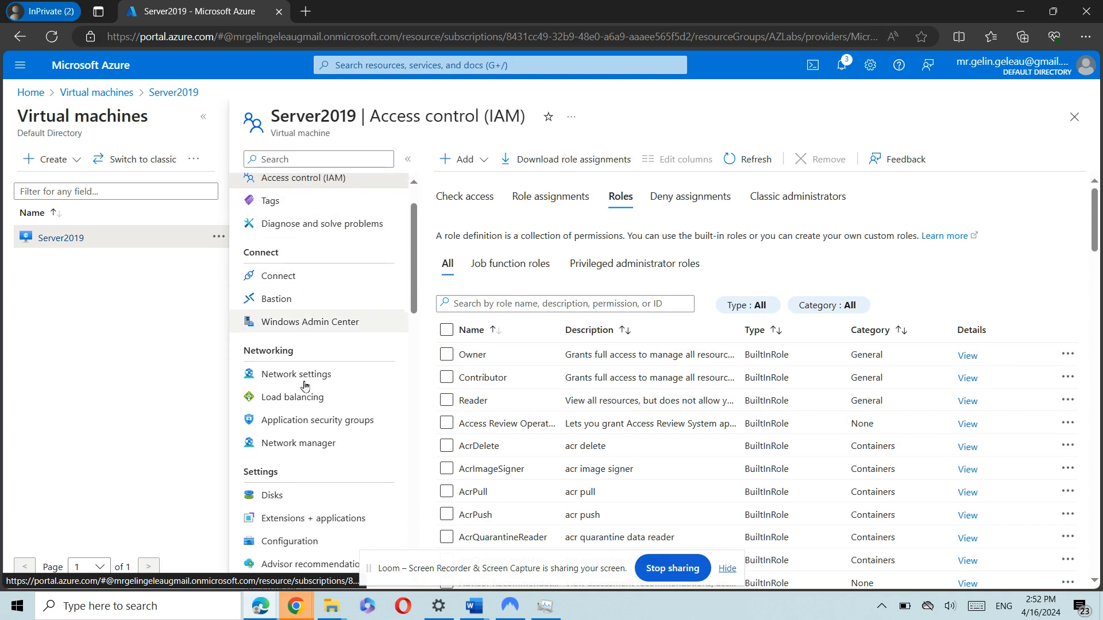
left_click(322, 274)
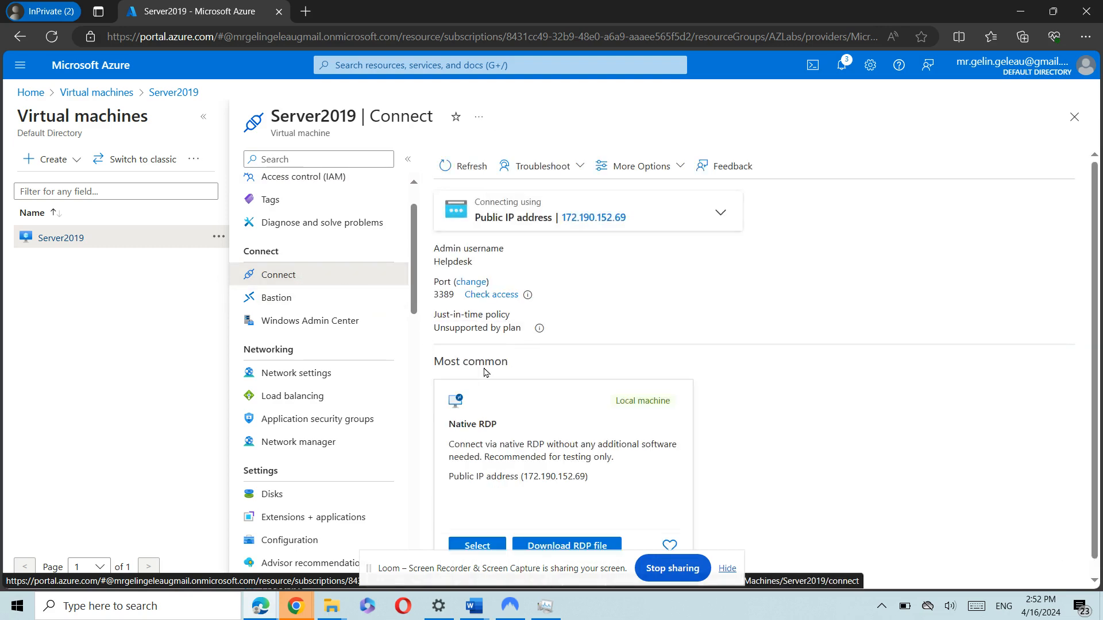
scroll(364, 330, "down", 2)
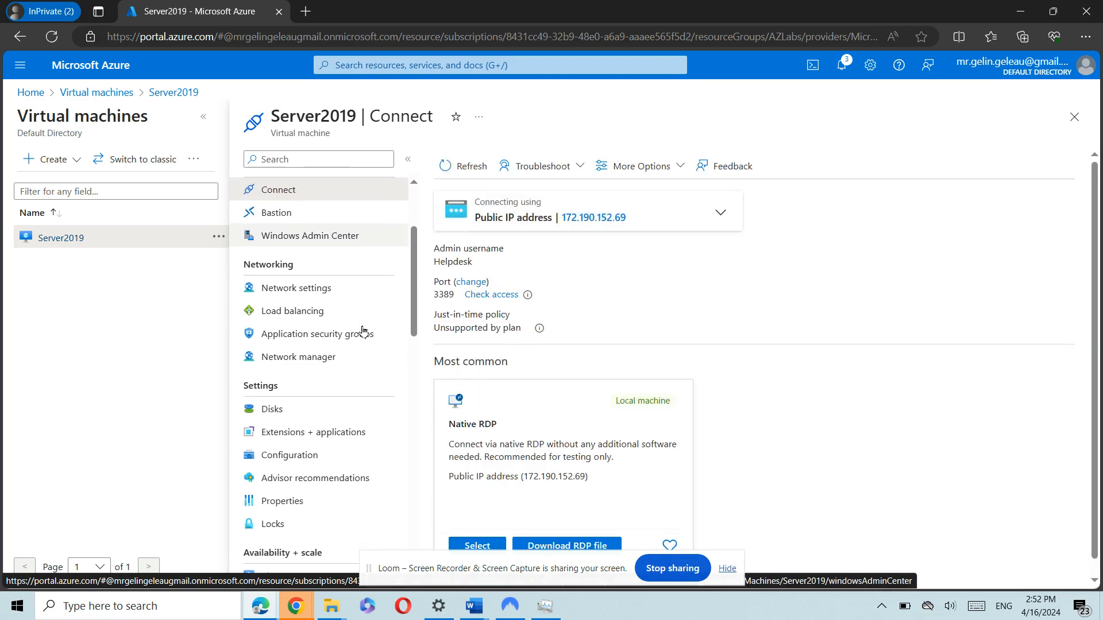
left_click(340, 271)
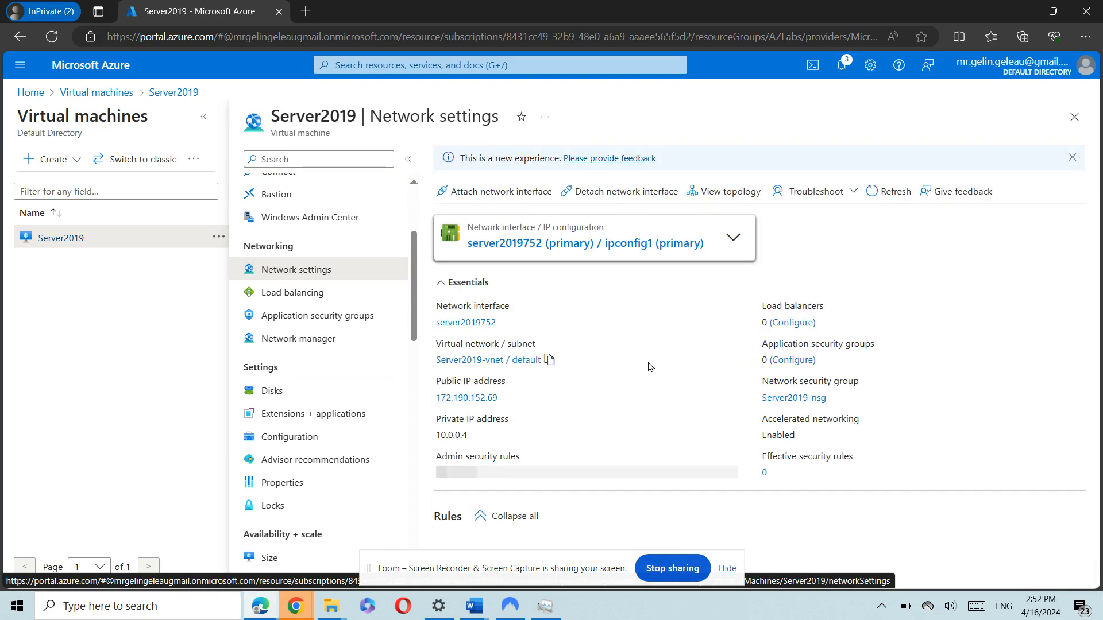
scroll(597, 363, "down", 1)
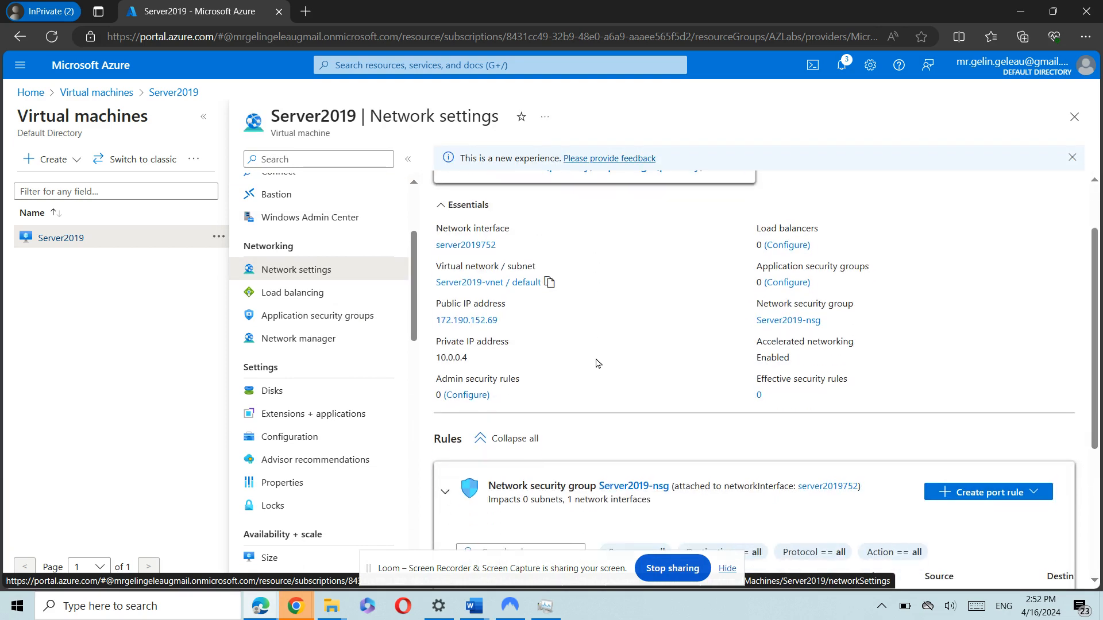
scroll(577, 328, "down", 1)
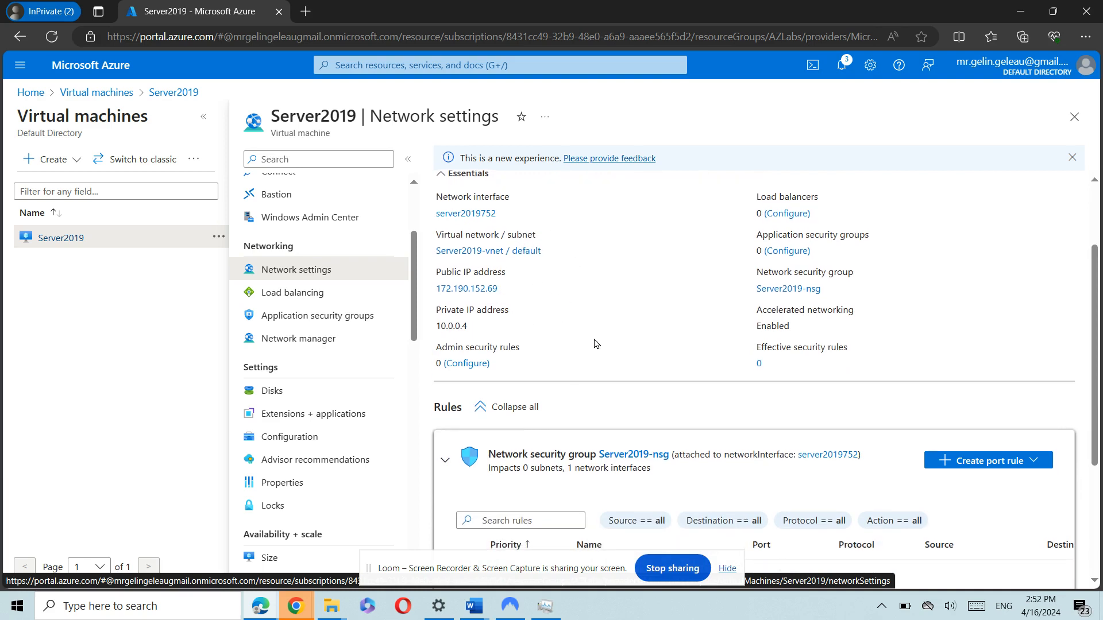
scroll(689, 311, "down", 3)
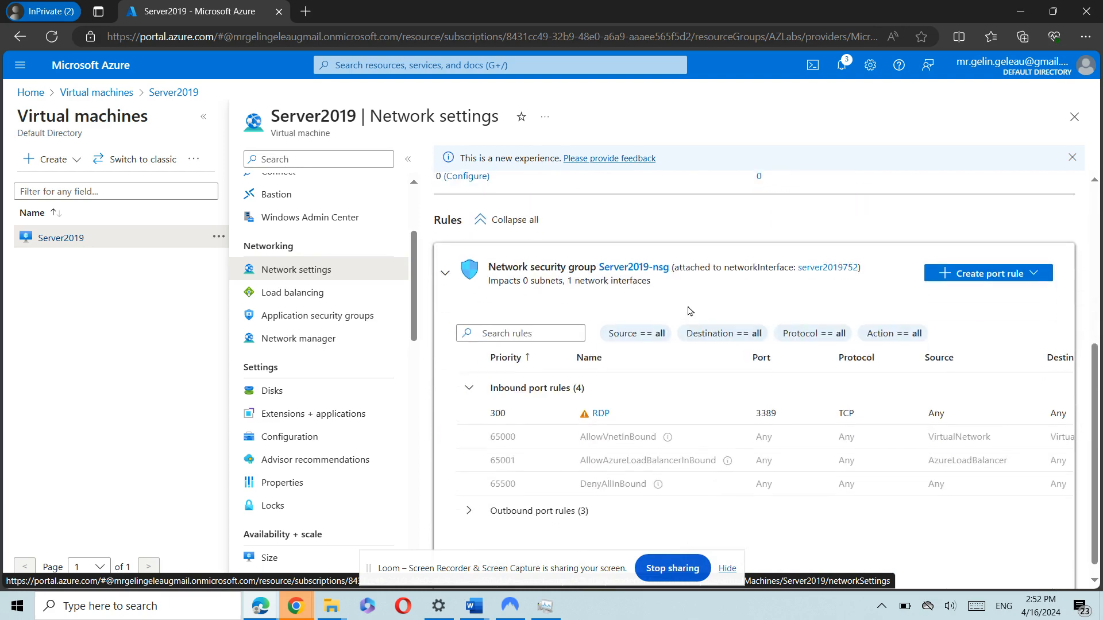
scroll(683, 379, "up", 5)
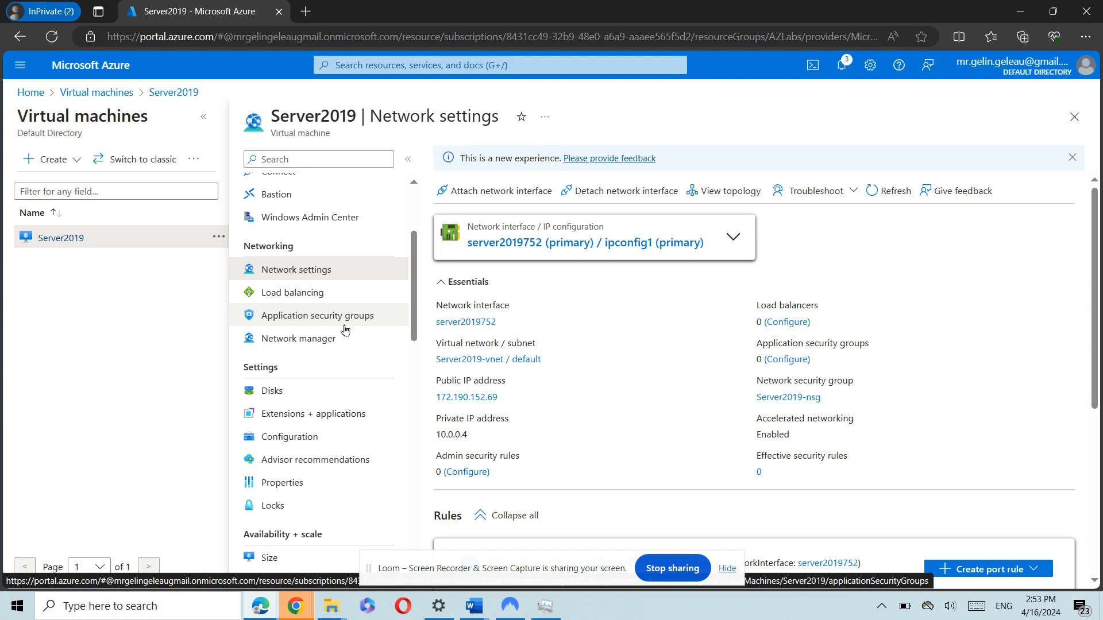
Step: View the password reset form for Server2019's Helpdesk account
scroll(345, 329, "down", 15)
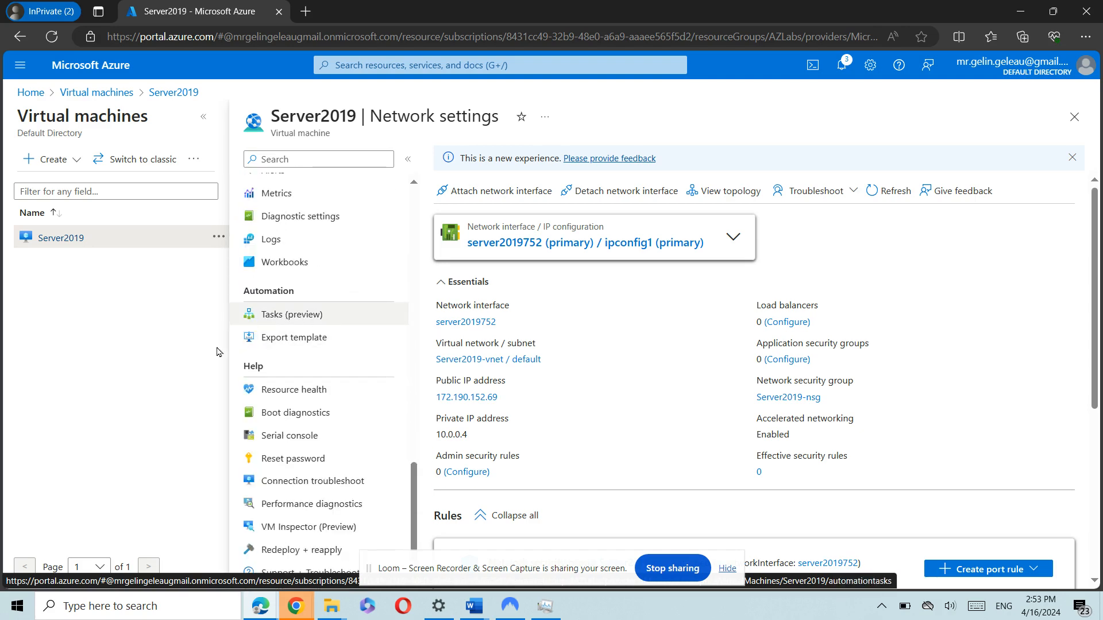
left_click(311, 458)
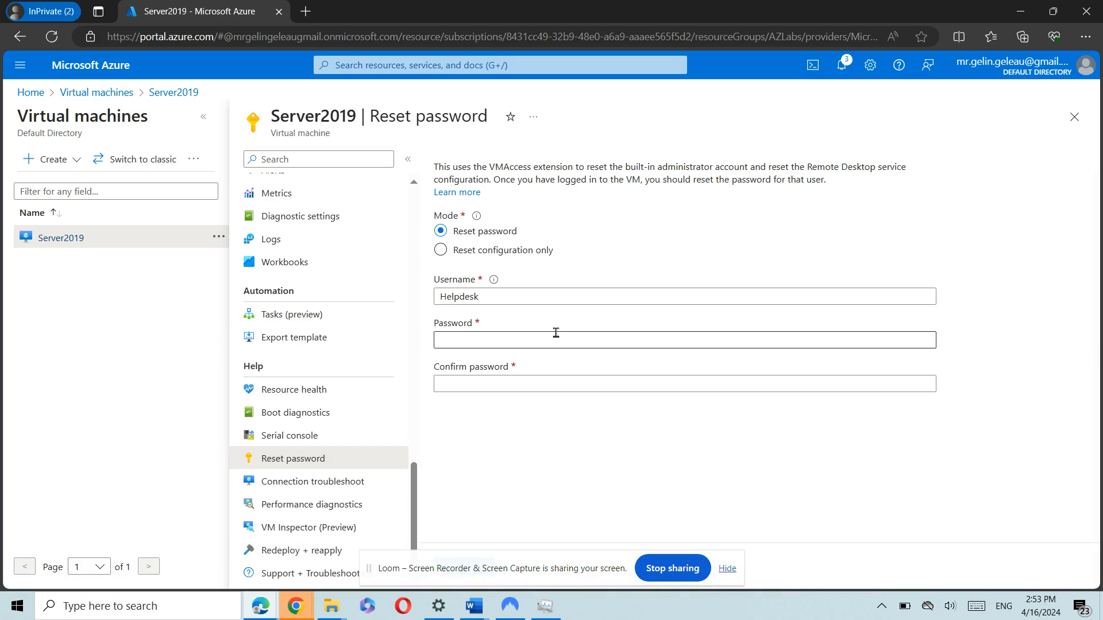
left_click(554, 339)
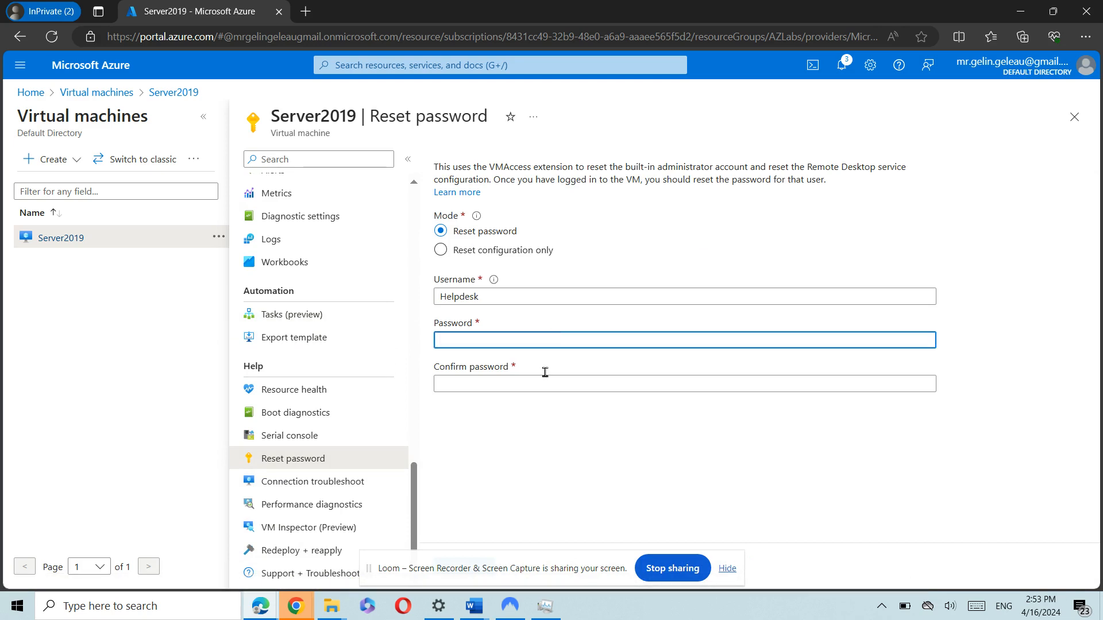
Step: Download Server2019's native RDP file, keep it despite the browser's warning, and open it to start the remote desktop connection
scroll(269, 297, "up", 15)
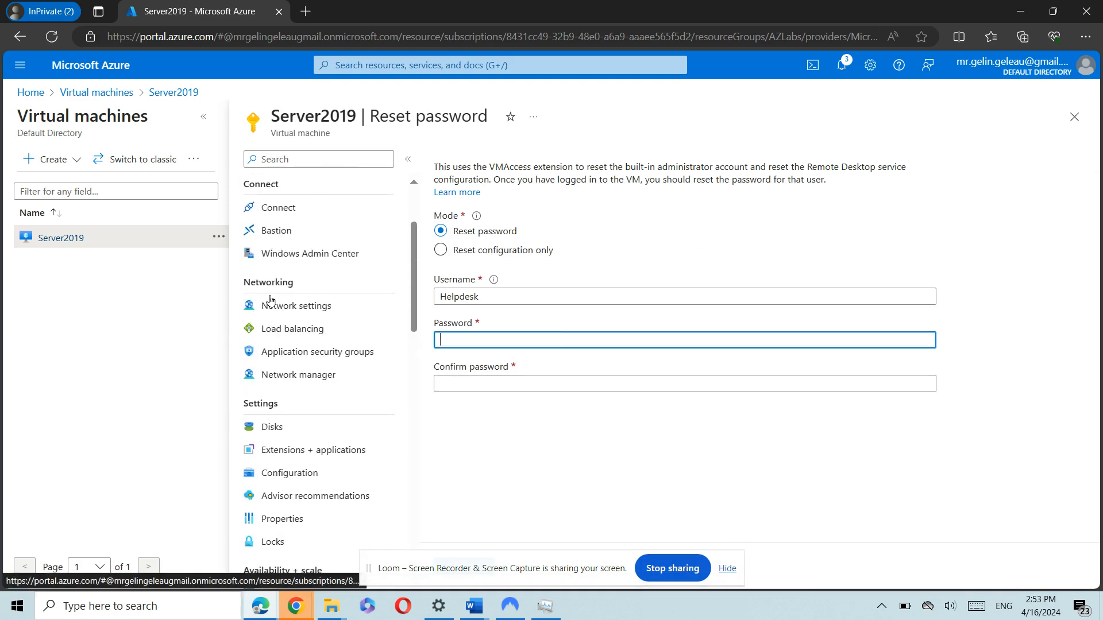
scroll(270, 297, "up", 3)
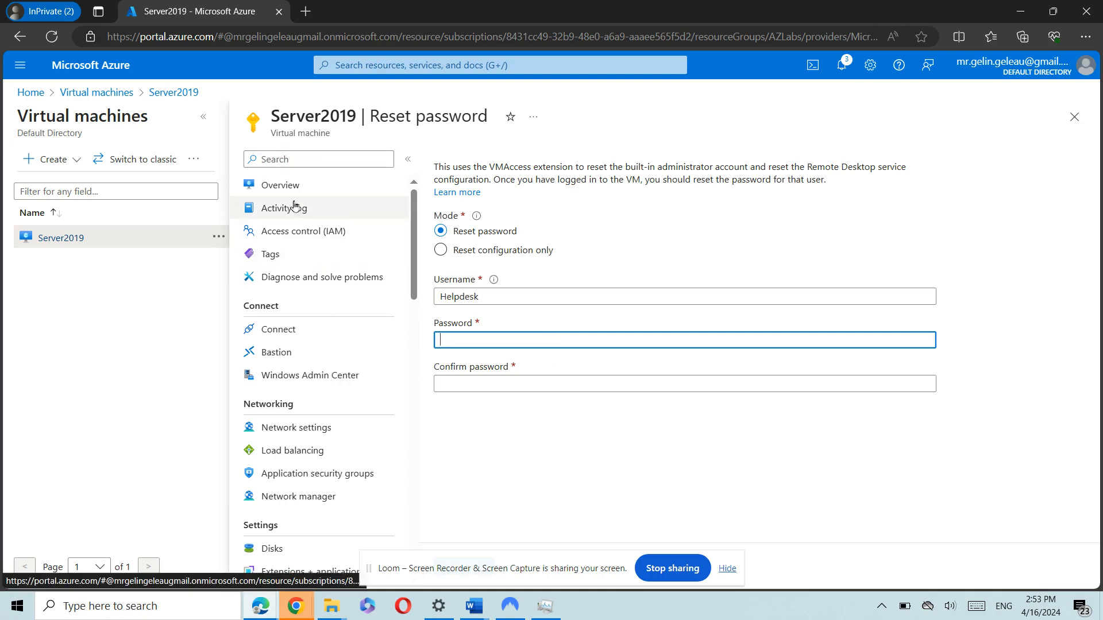
left_click(301, 183)
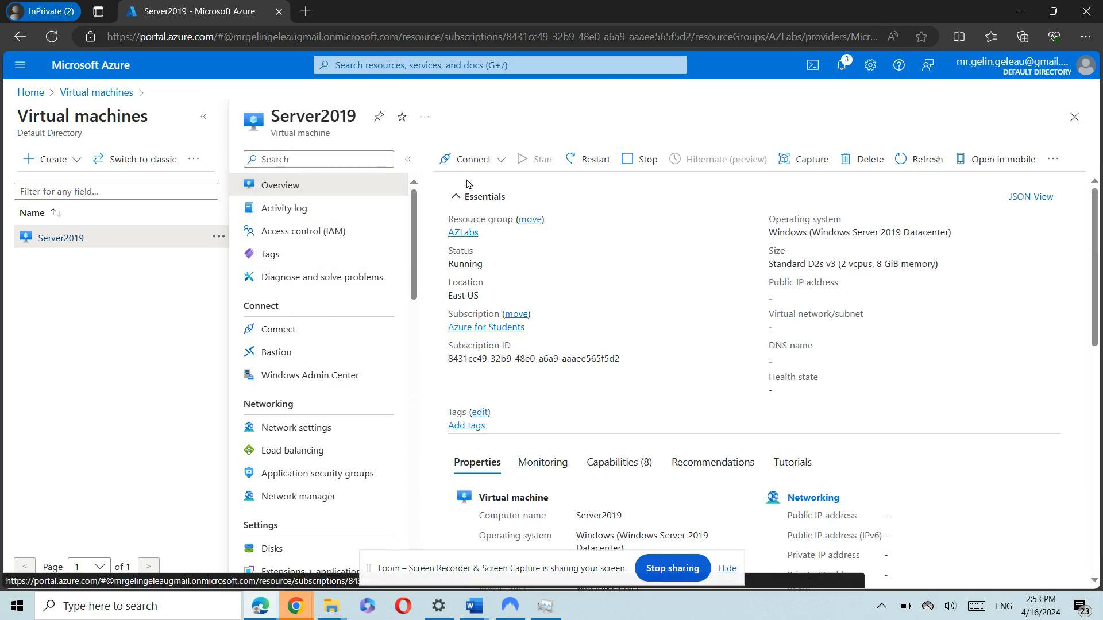
left_click(474, 158)
left_click(477, 184)
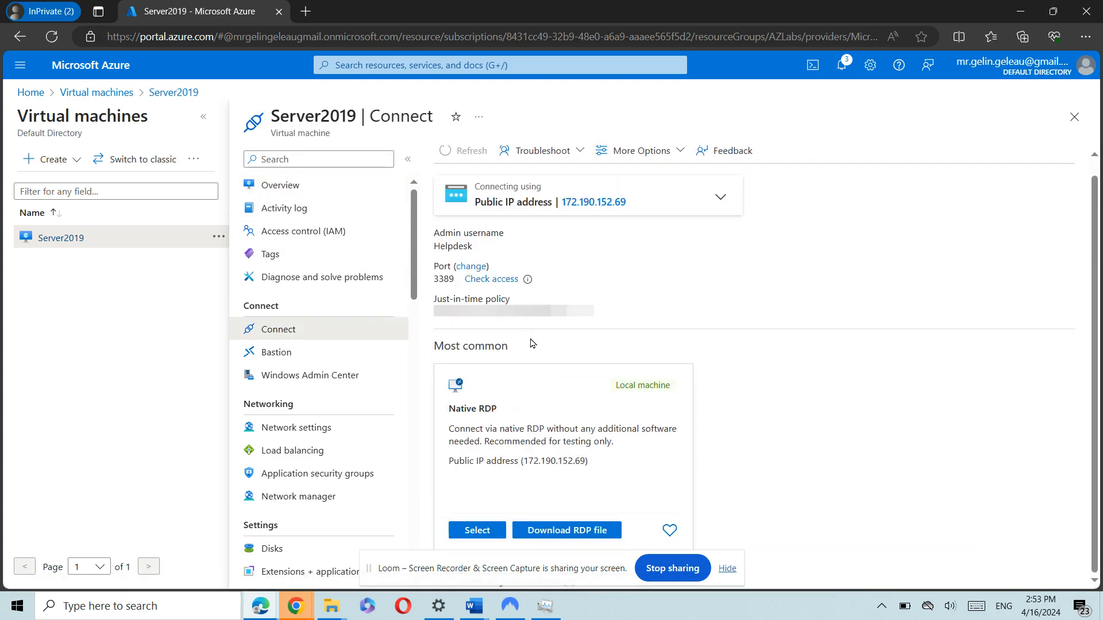
left_click(574, 530)
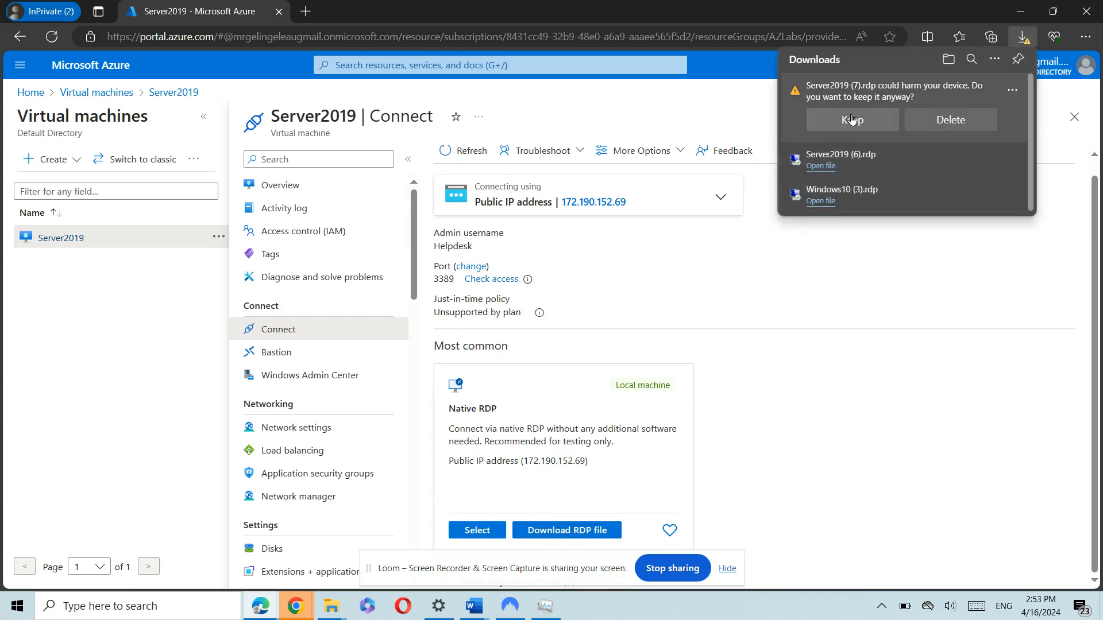
left_click(852, 119)
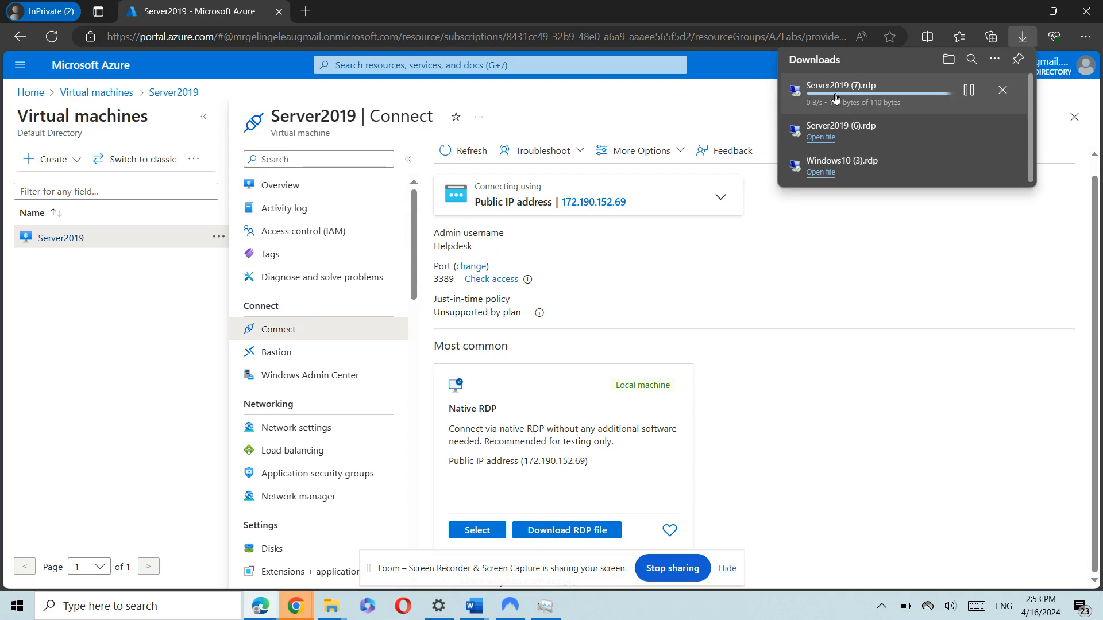
left_click(820, 98)
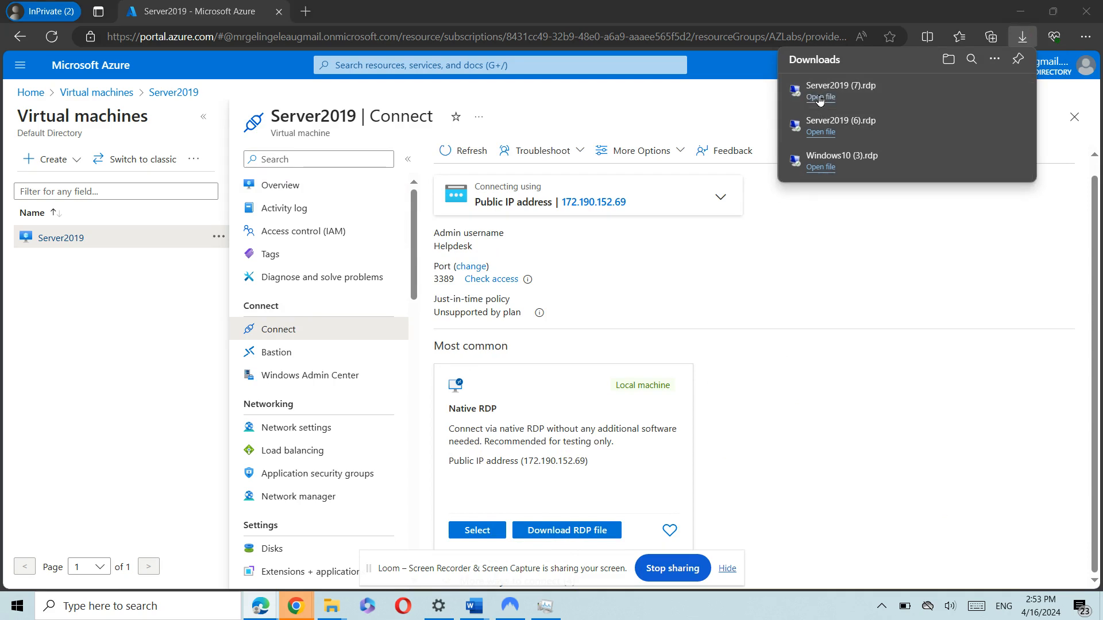
left_click(658, 379)
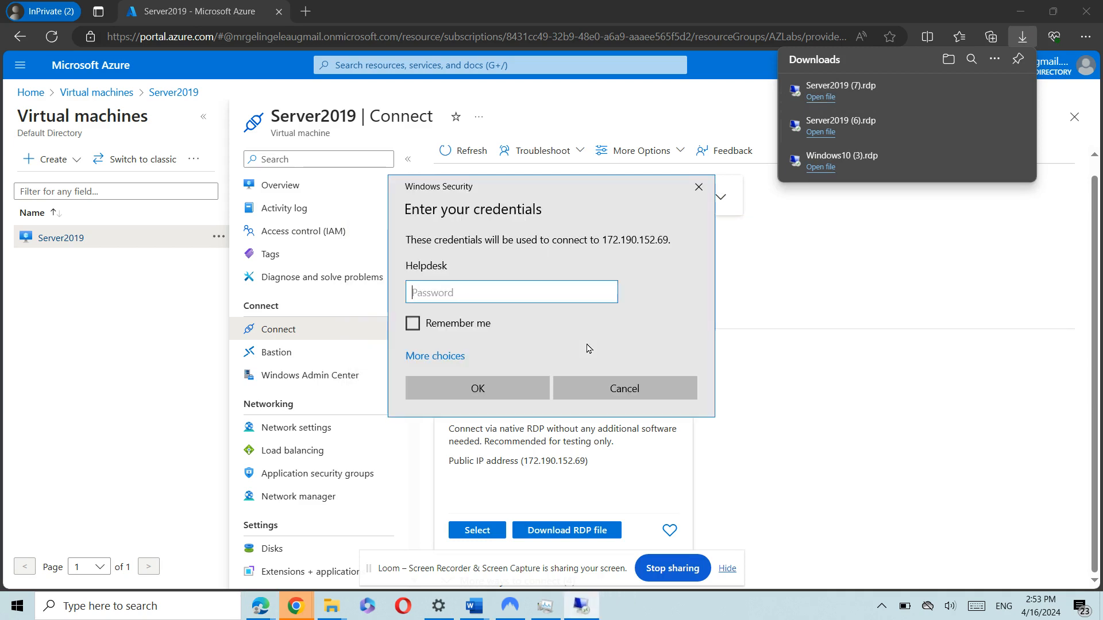
Step: Sign in to Server2019 with the Helpdesk account's password and accept the untrusted certificate
key("Caps_Lock")
type("•")
key("Caps_Lock")
type("•")
type("•")
key("Caps_Lock")
type("•")
key("Caps_Lock")
type("••")
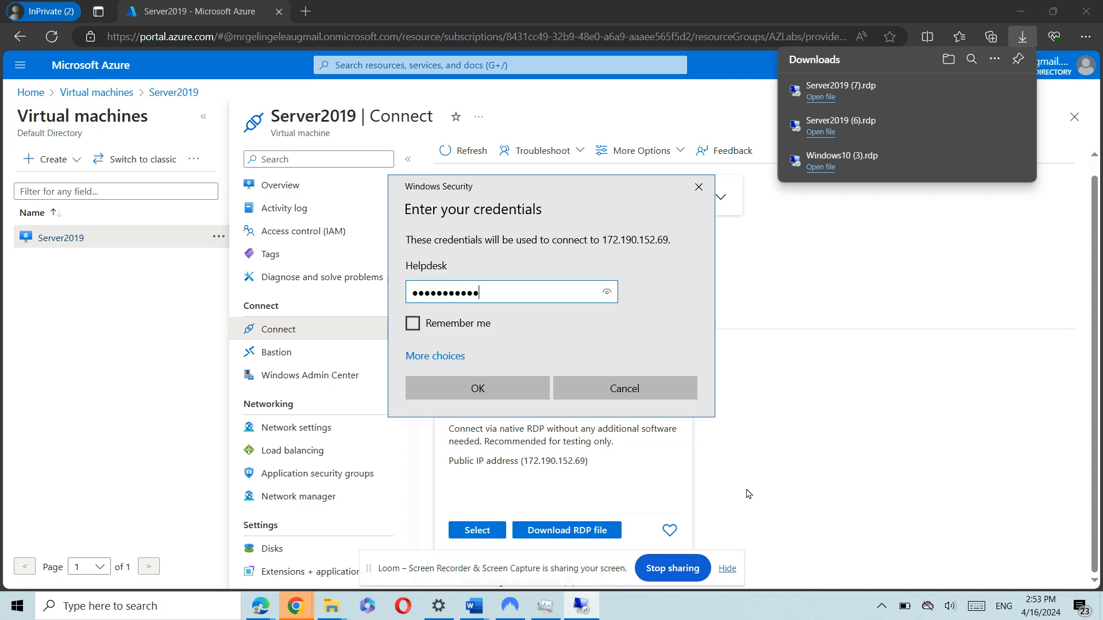
type("••••")
key("Return")
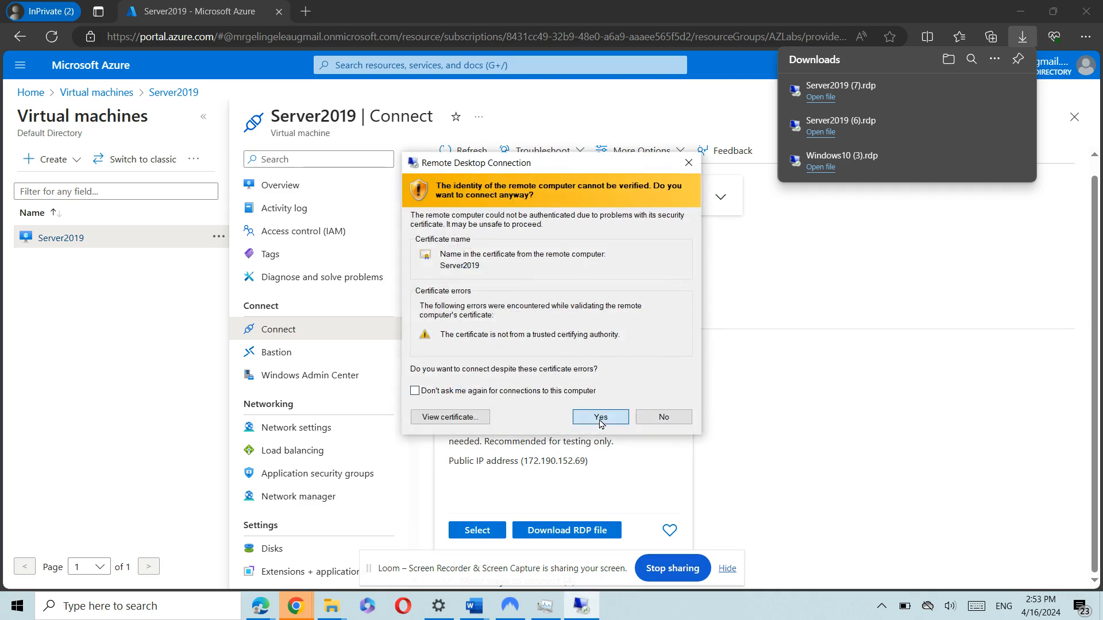
left_click(600, 418)
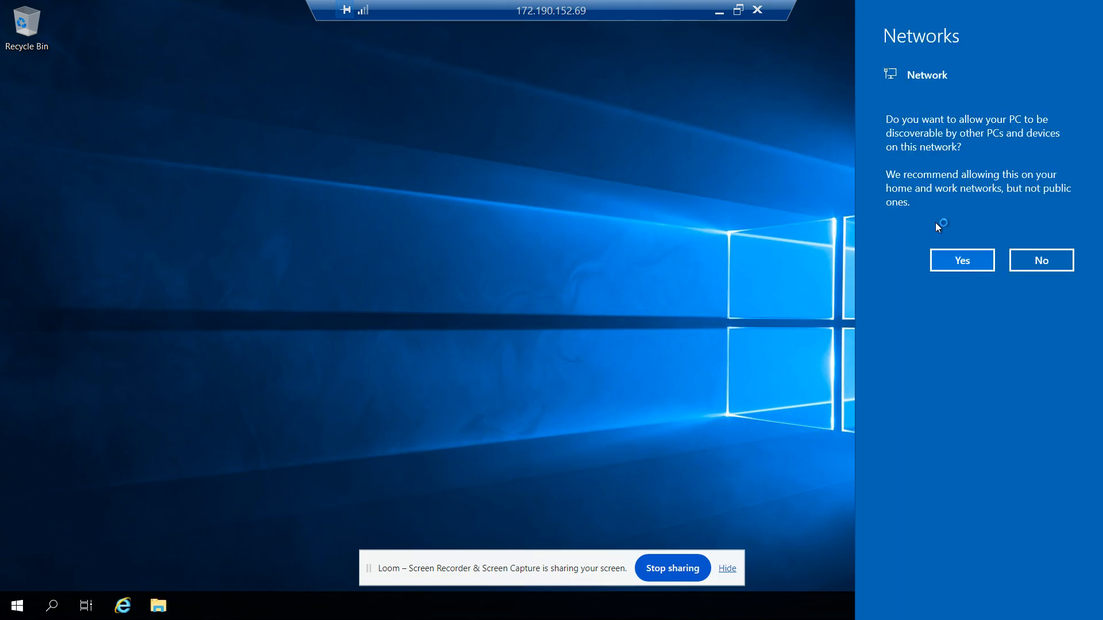
Step: Allow the server to be discoverable on the network and dismiss the Server Manager pop-up
left_click(976, 266)
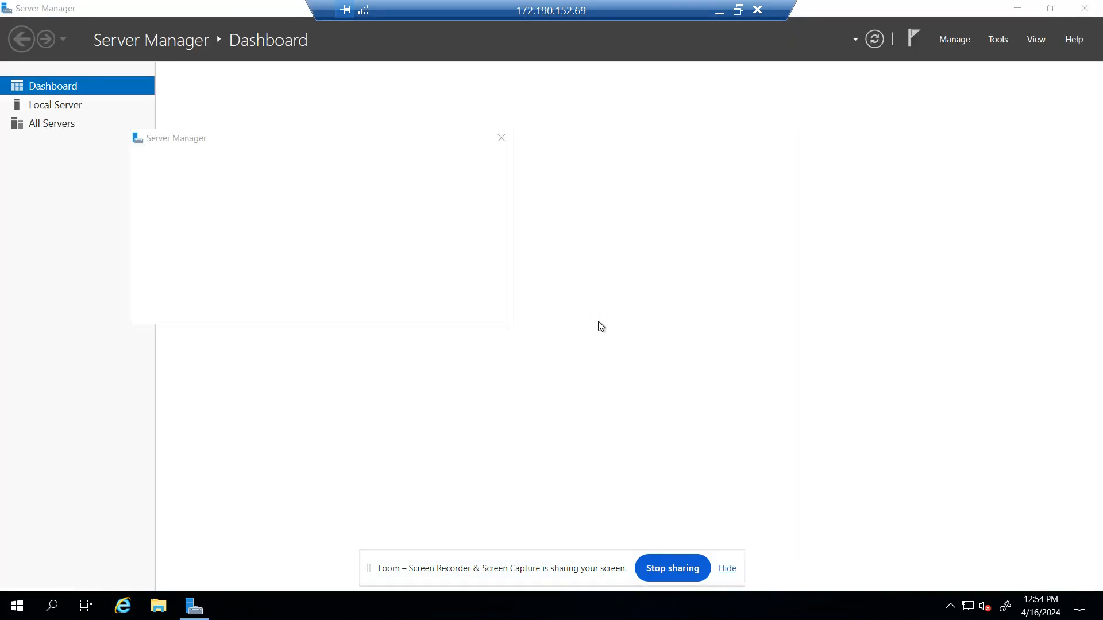
left_click(501, 138)
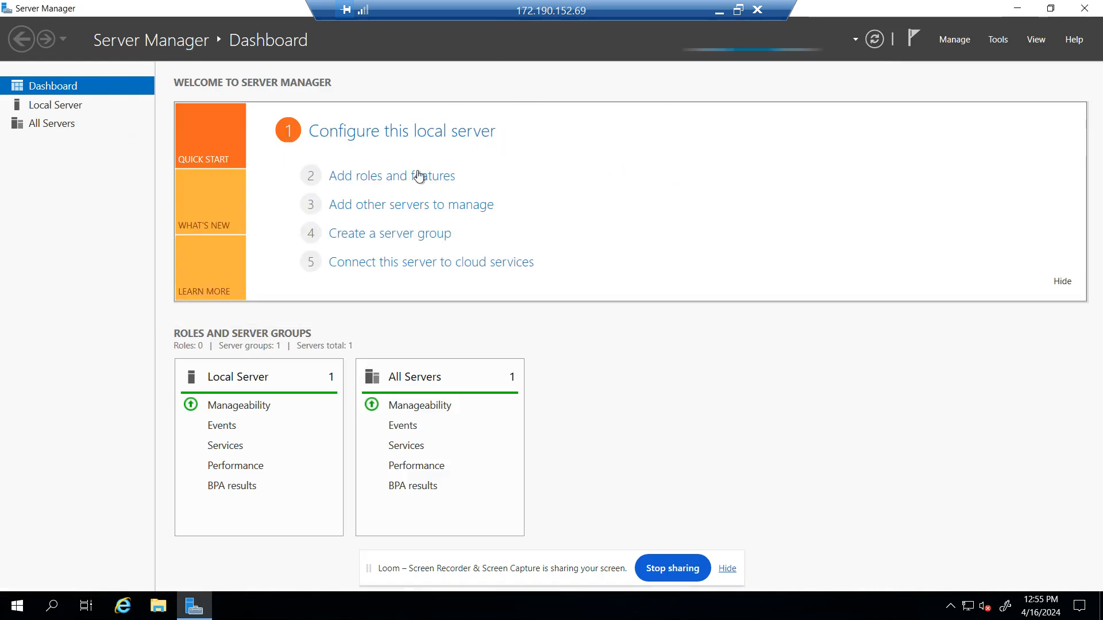
Step: Review the management commands and administrative tools available in Server Manager
left_click(952, 39)
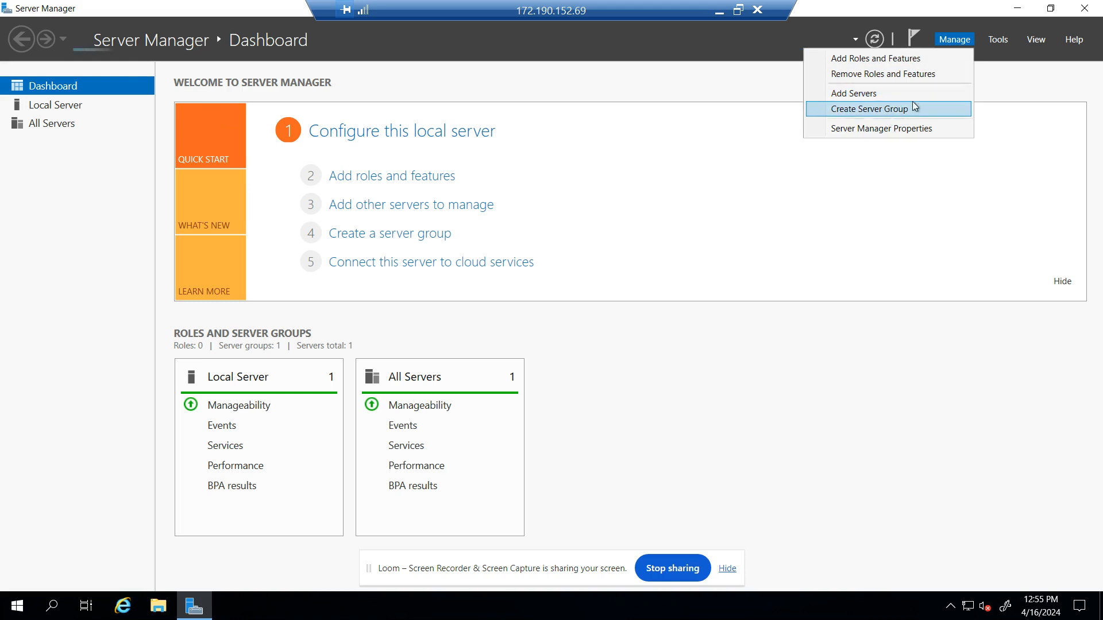
left_click(1006, 38)
left_click(1006, 38)
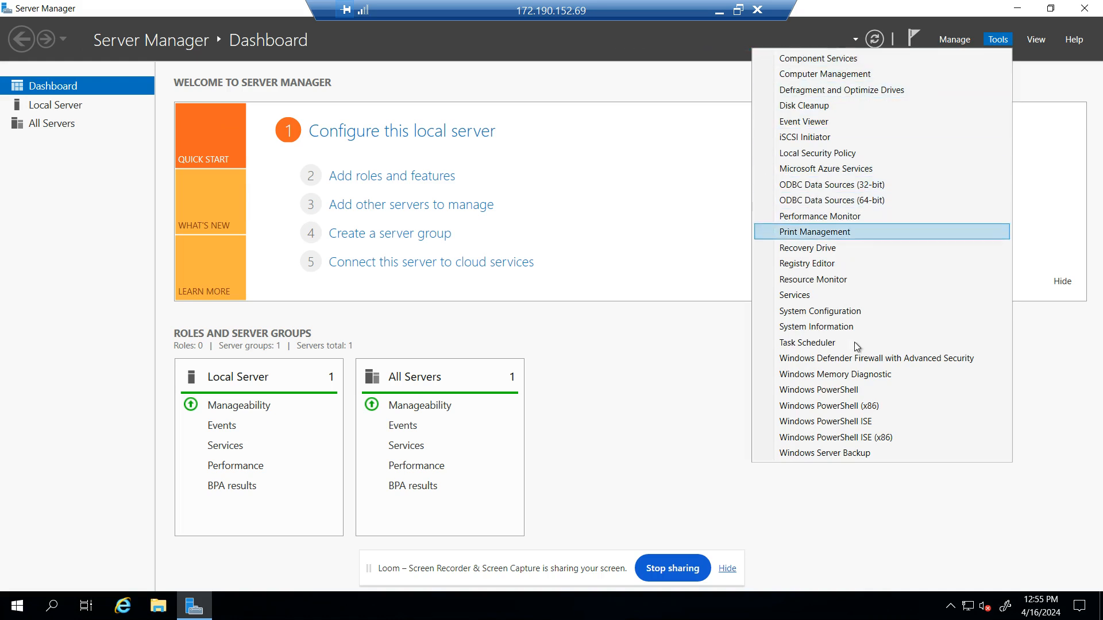
Step: Try Server Manager's display at 150% zoom and restore it to 100%
left_click(1036, 39)
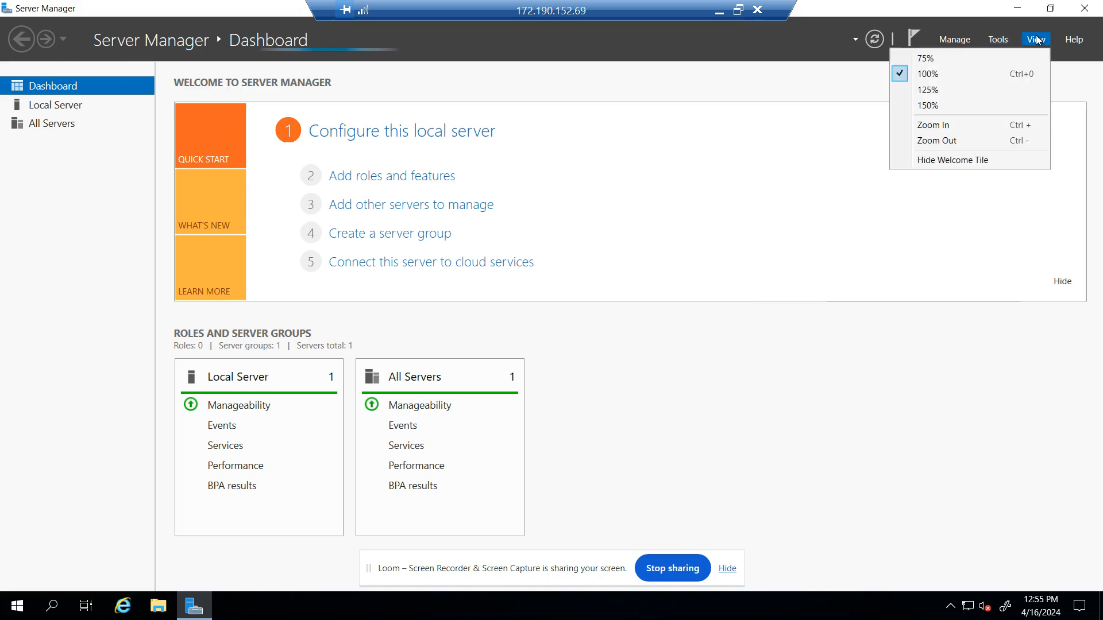
left_click(960, 105)
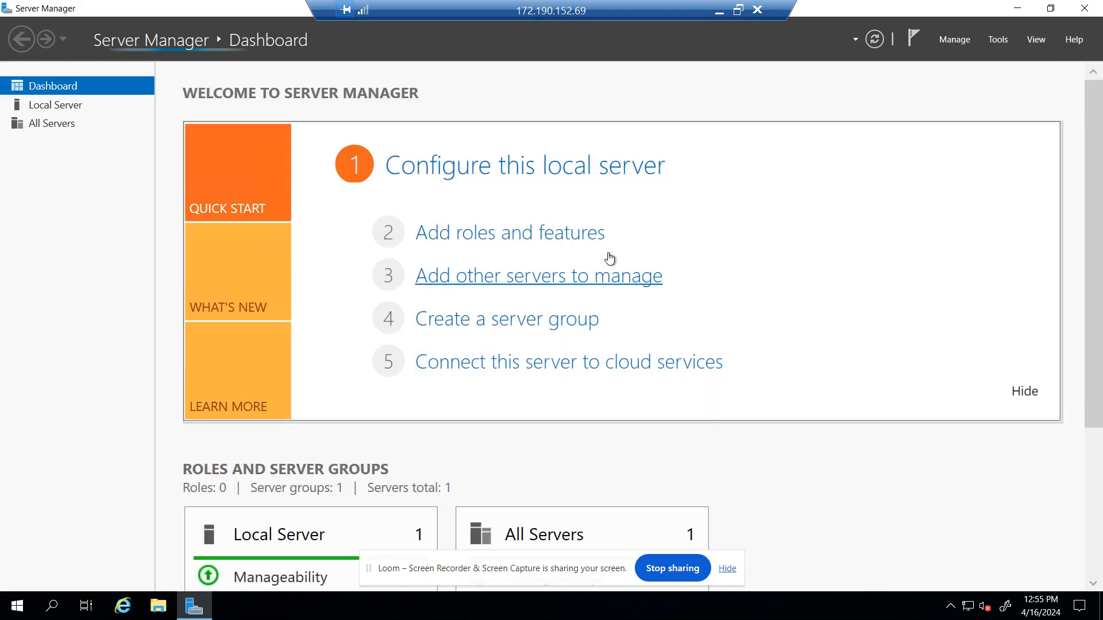
left_click(1034, 42)
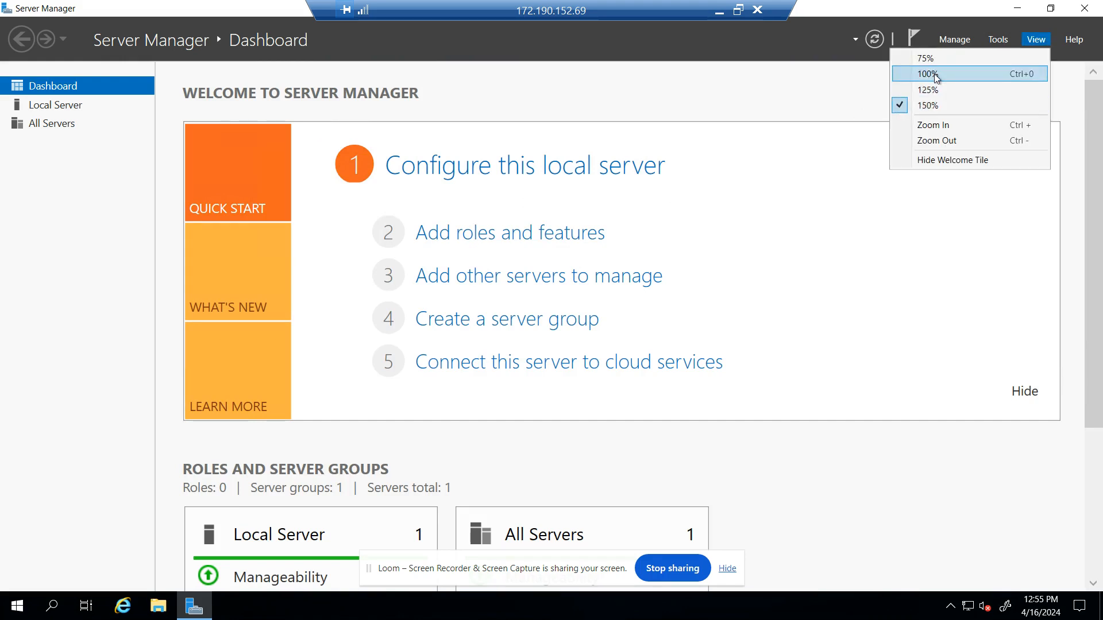
left_click(935, 74)
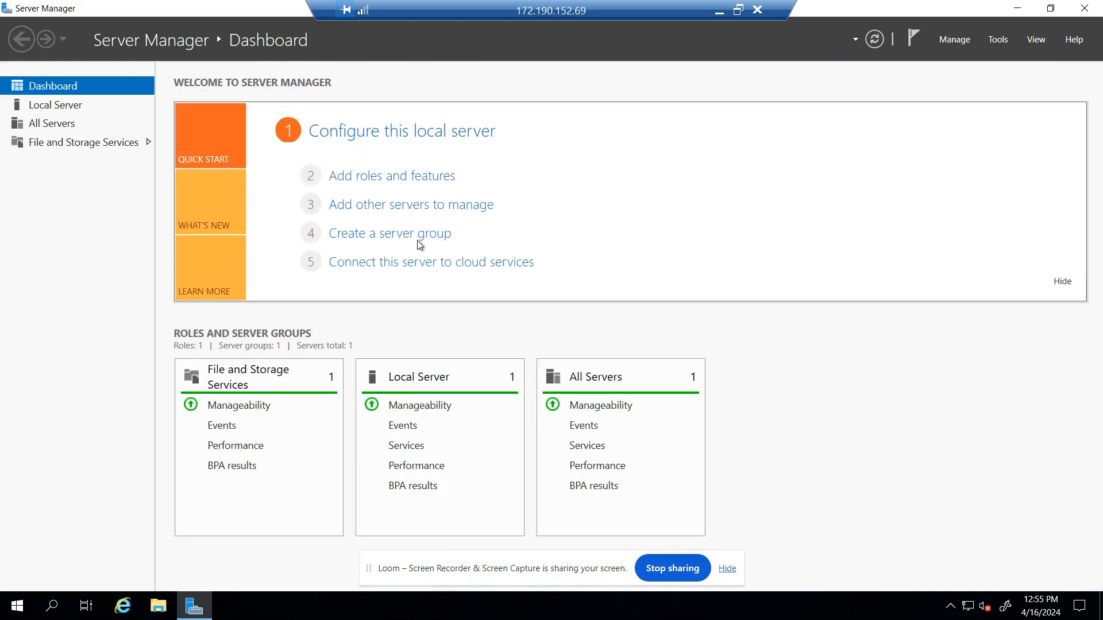
Step: Examine the local server's properties and events, plus the server list and events for all servers
left_click(60, 107)
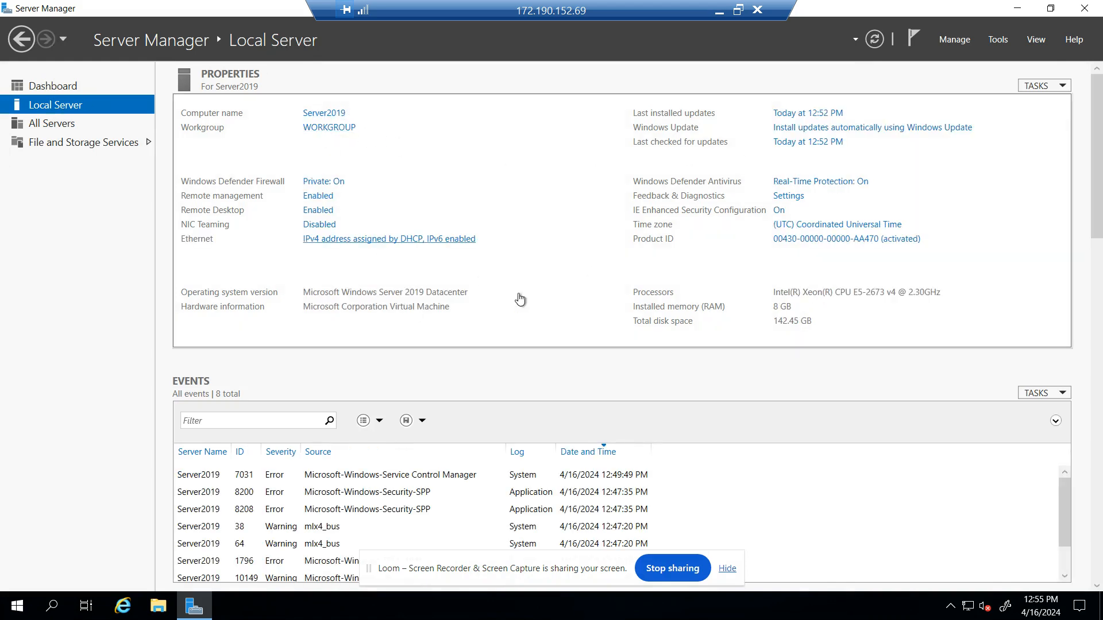
scroll(452, 366, "down", 3)
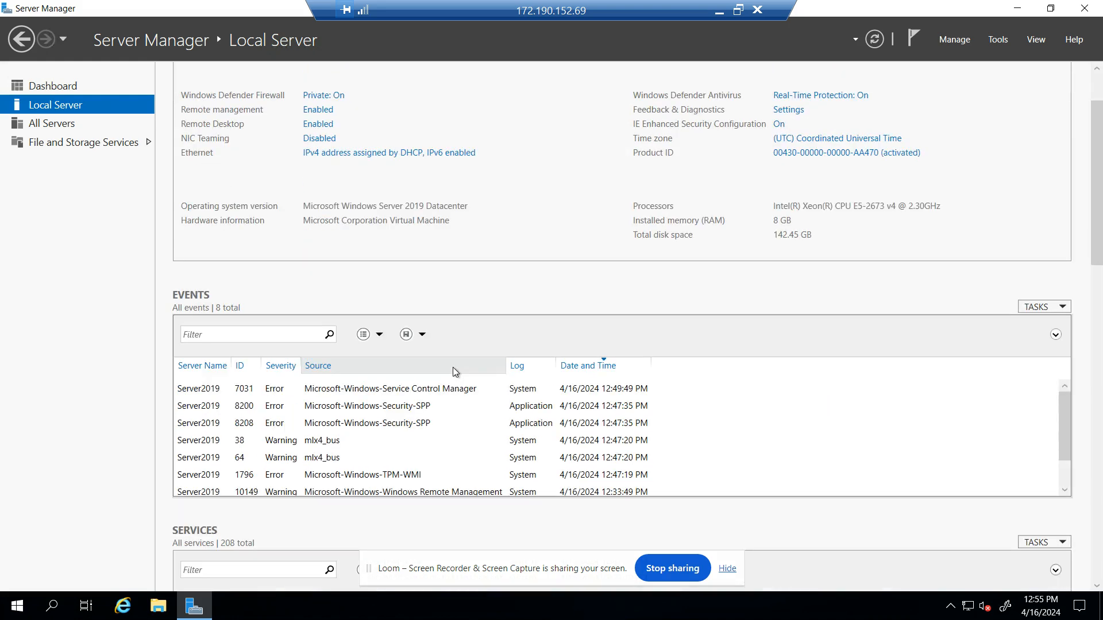
left_click(54, 126)
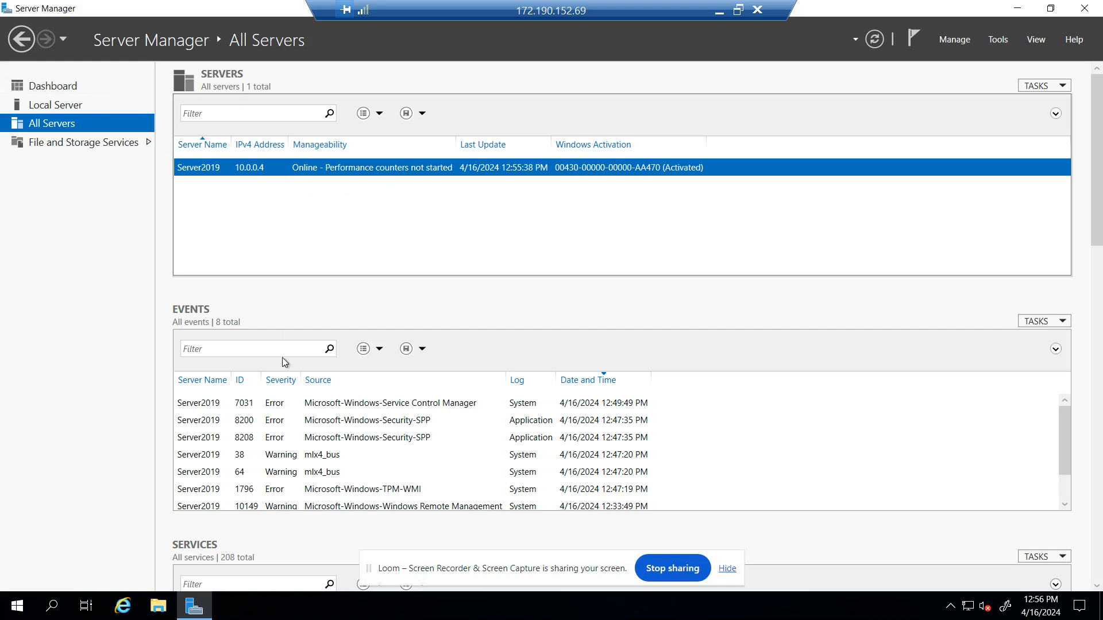
scroll(274, 428, "down", 1)
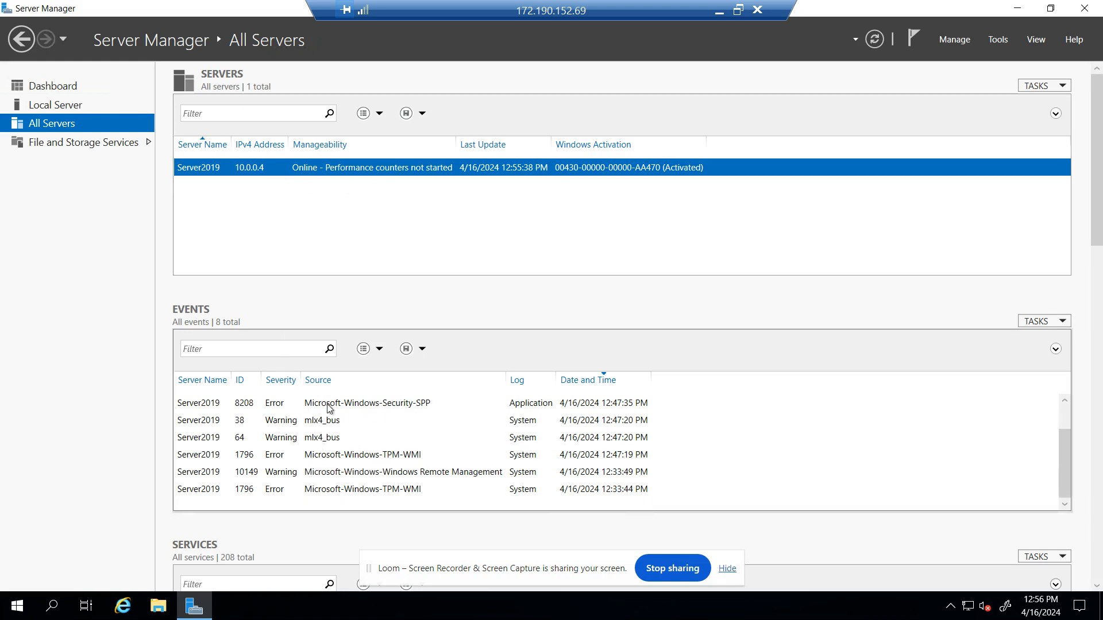
Step: Review the servers, disks and storage pools in File and Storage Services, and close Server Manager
left_click(101, 143)
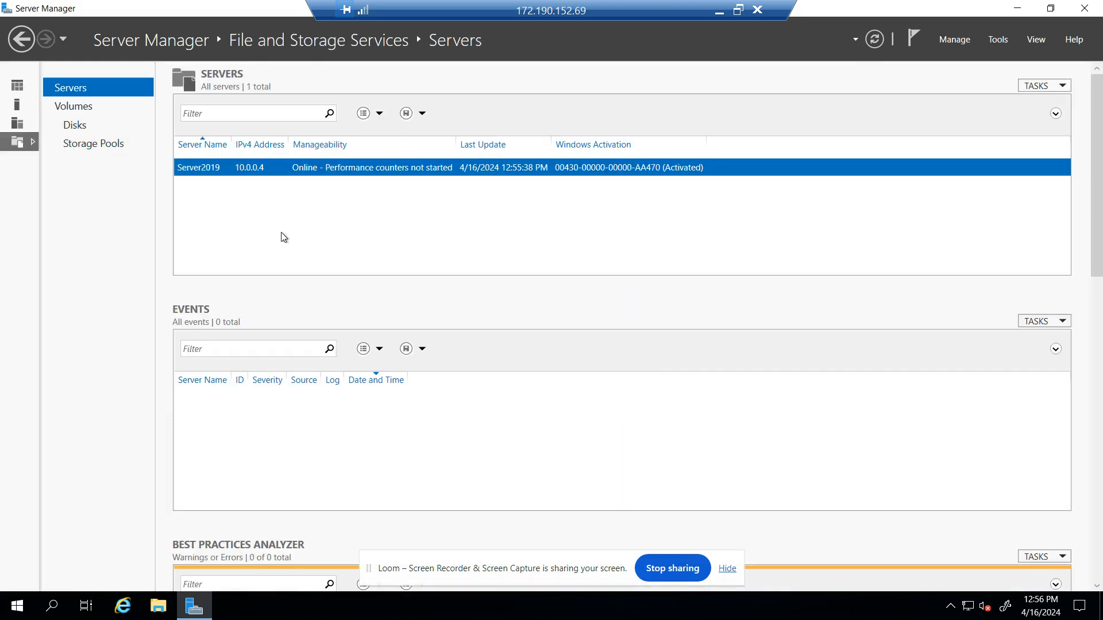
left_click(77, 126)
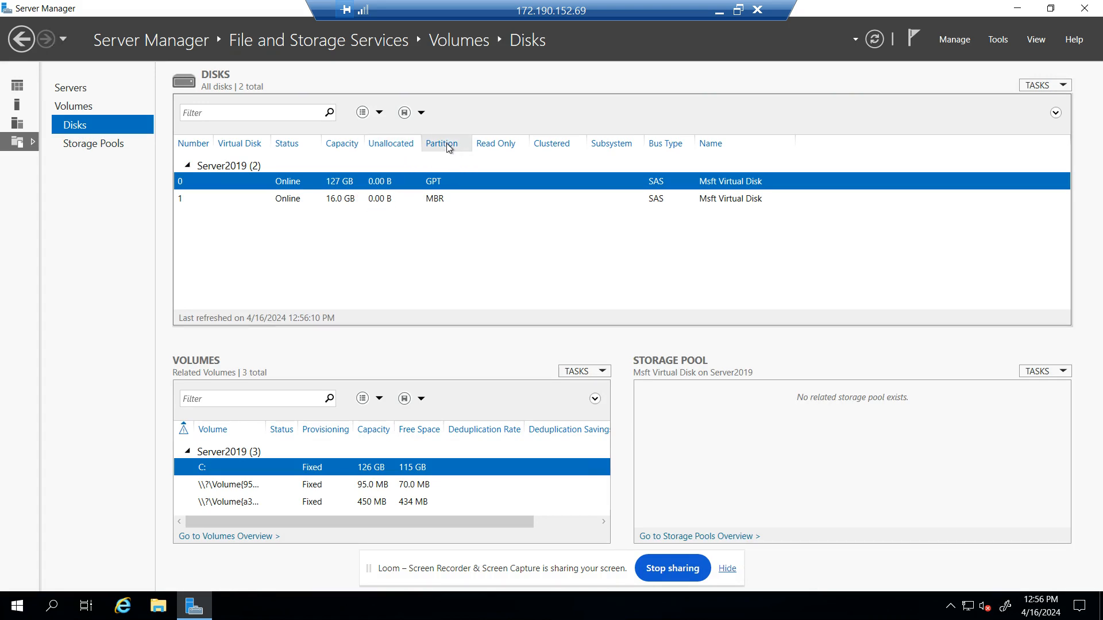
left_click(112, 144)
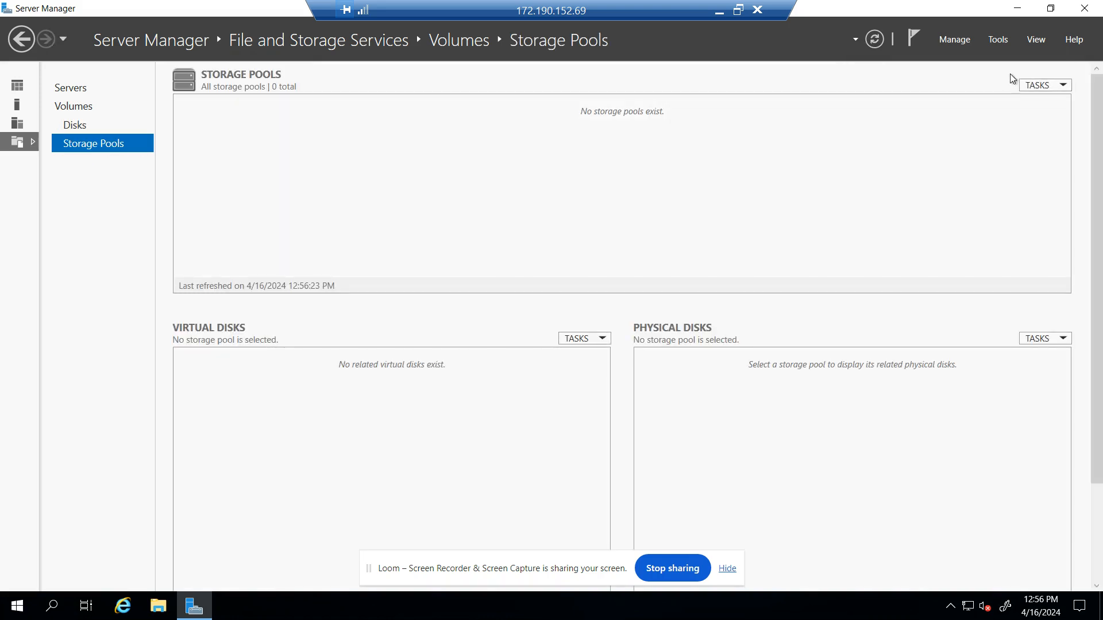
left_click(1088, 9)
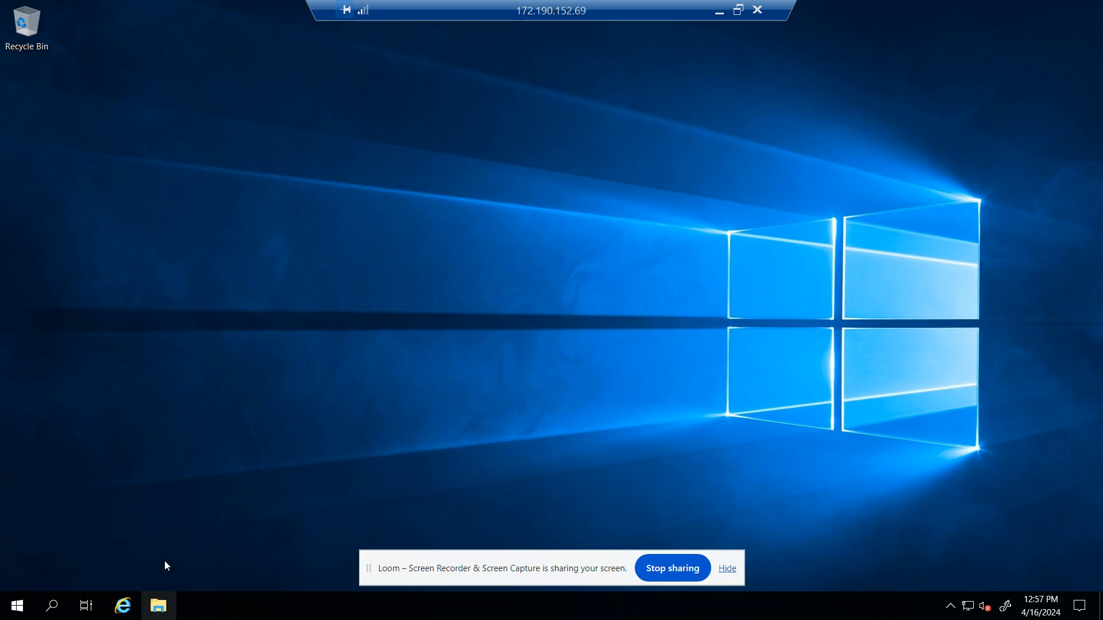
Step: Open the system information for This PC and bring up the computer name and domain change settings
left_click(163, 609)
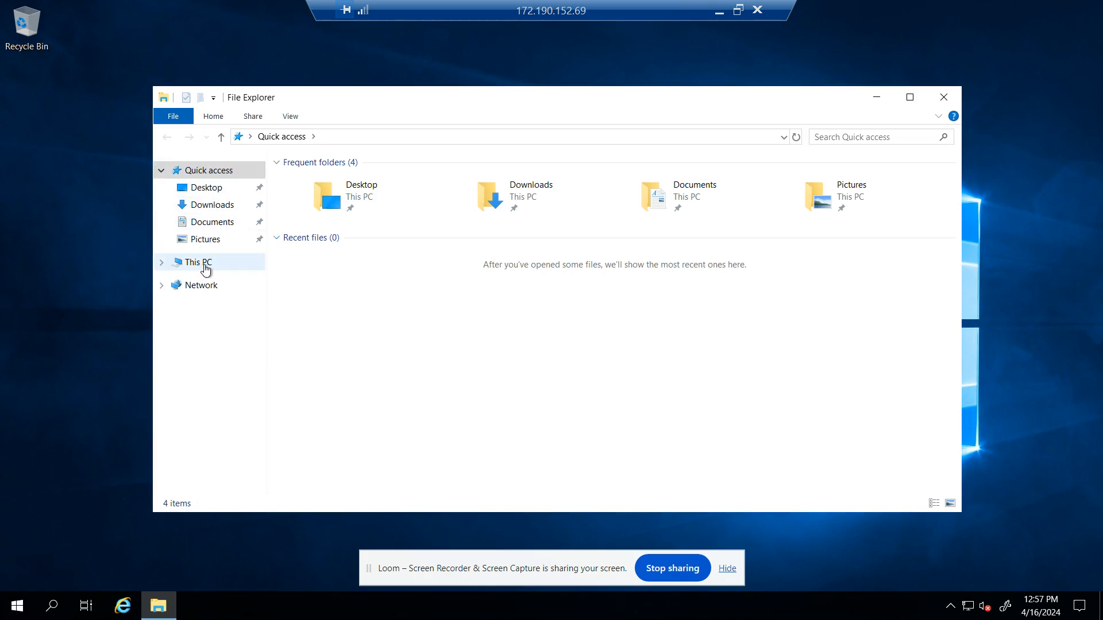
right_click(206, 269)
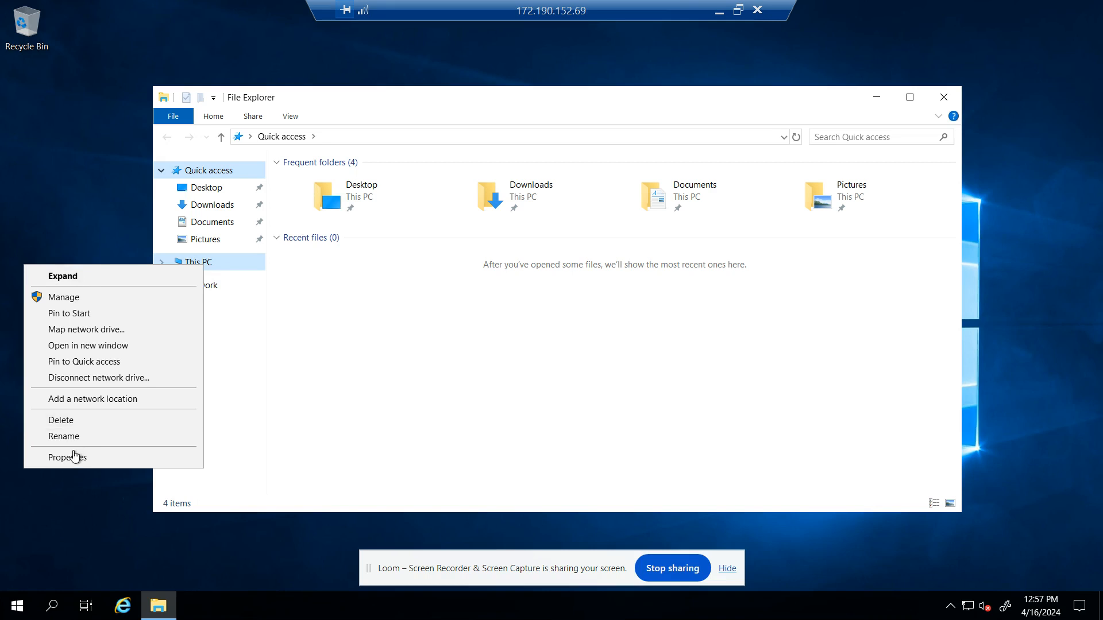
left_click(73, 457)
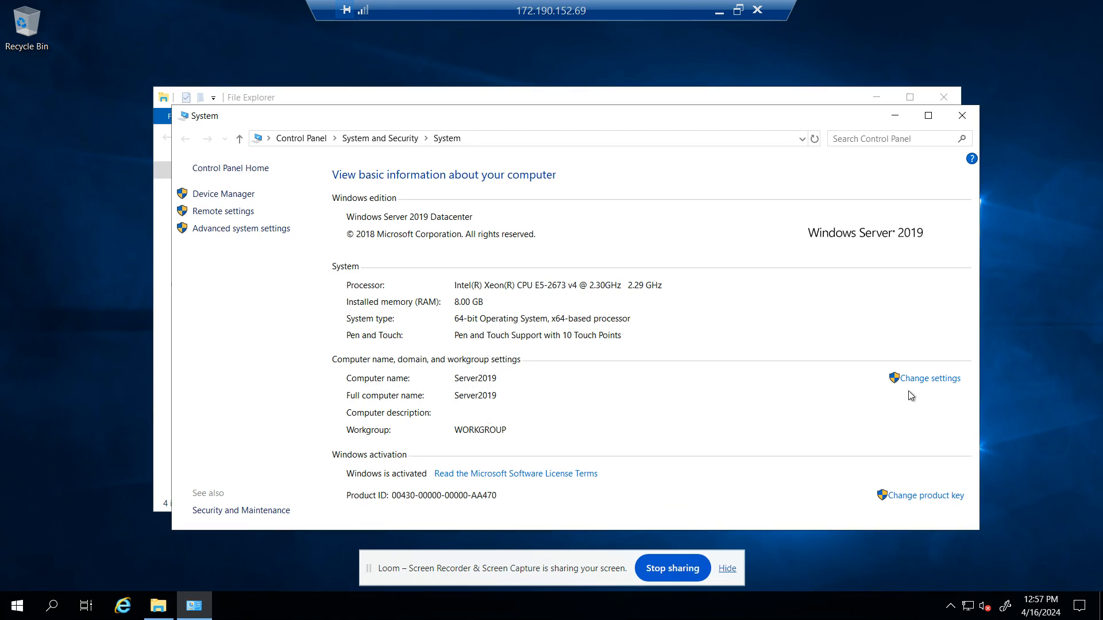
left_click(935, 385)
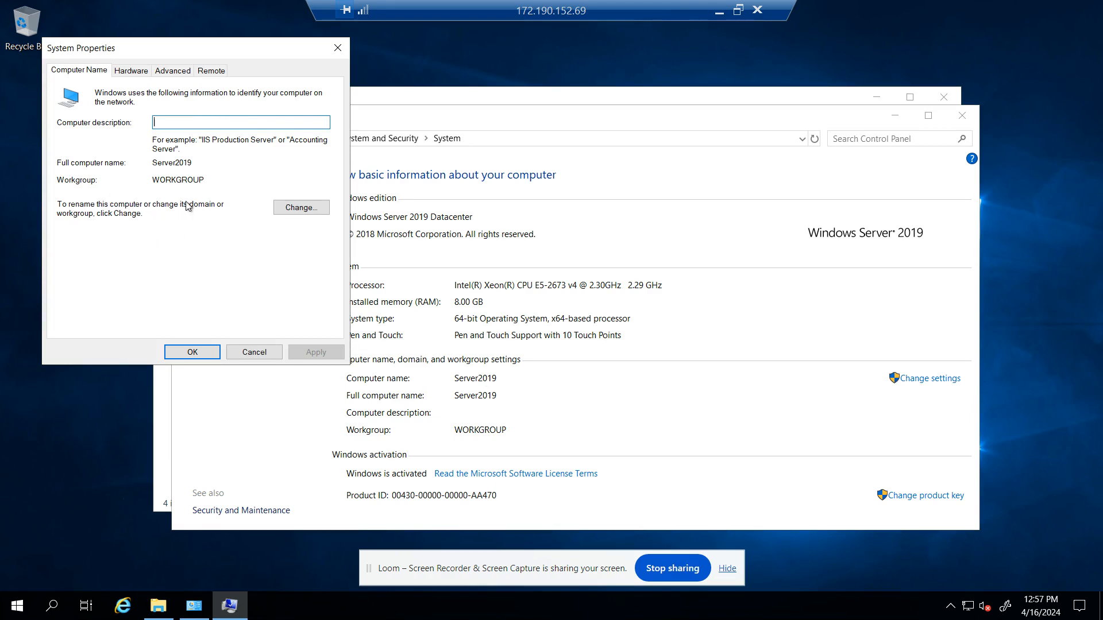
left_click(302, 206)
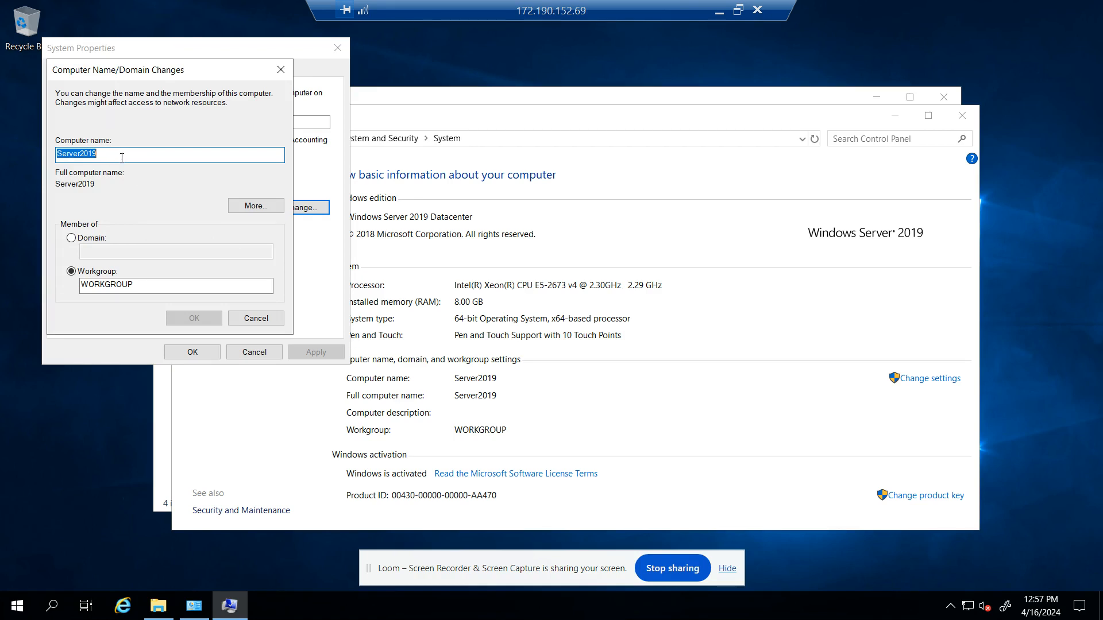
type("D")
key("BackSpace")
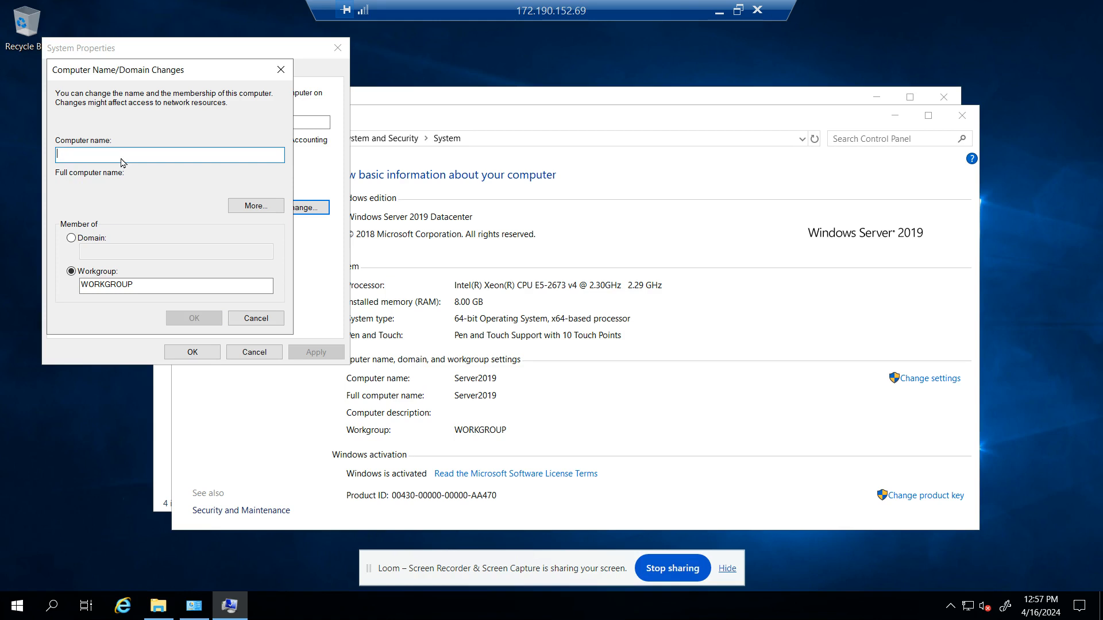
type("John")
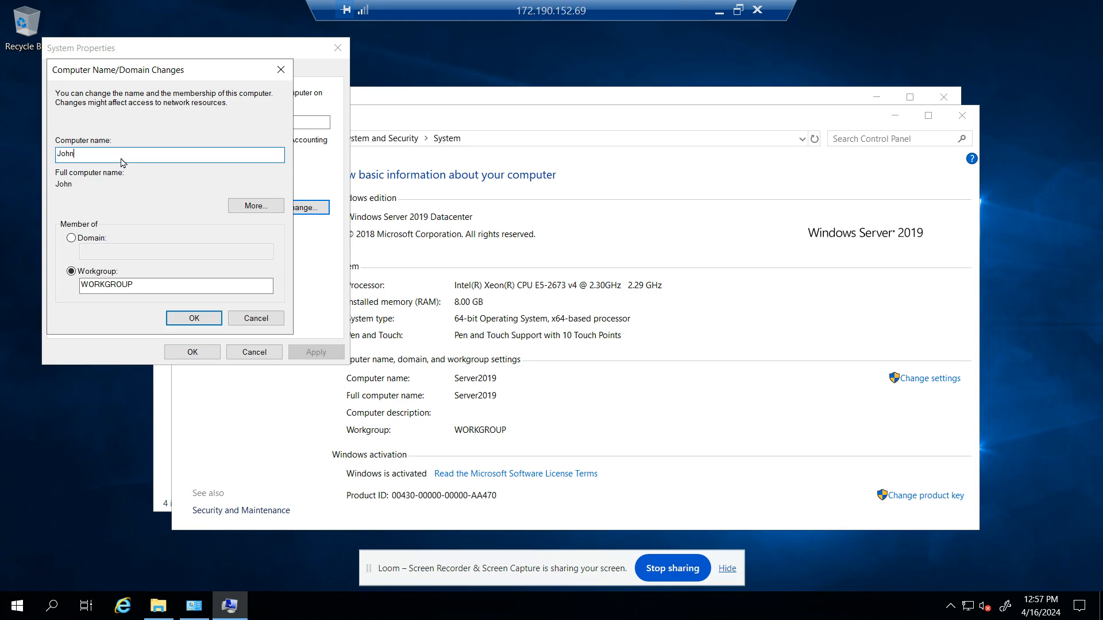
type(" DC0")
key("BackSpace")
key("BackSpace")
key("BackSpace")
key("BackSpace")
key("BackSpace")
key("BackSpace")
key("BackSpace")
key("BackSpace")
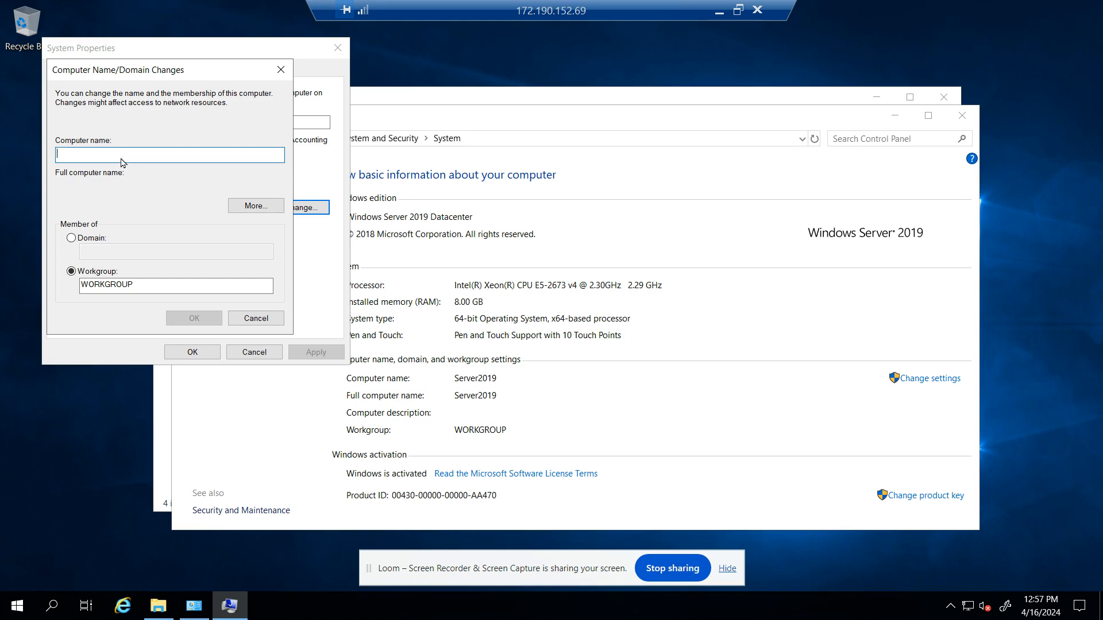
Step: Rename the server to Dublin01, acknowledge the restart notice and restart the computer immediately
type("Dublin")
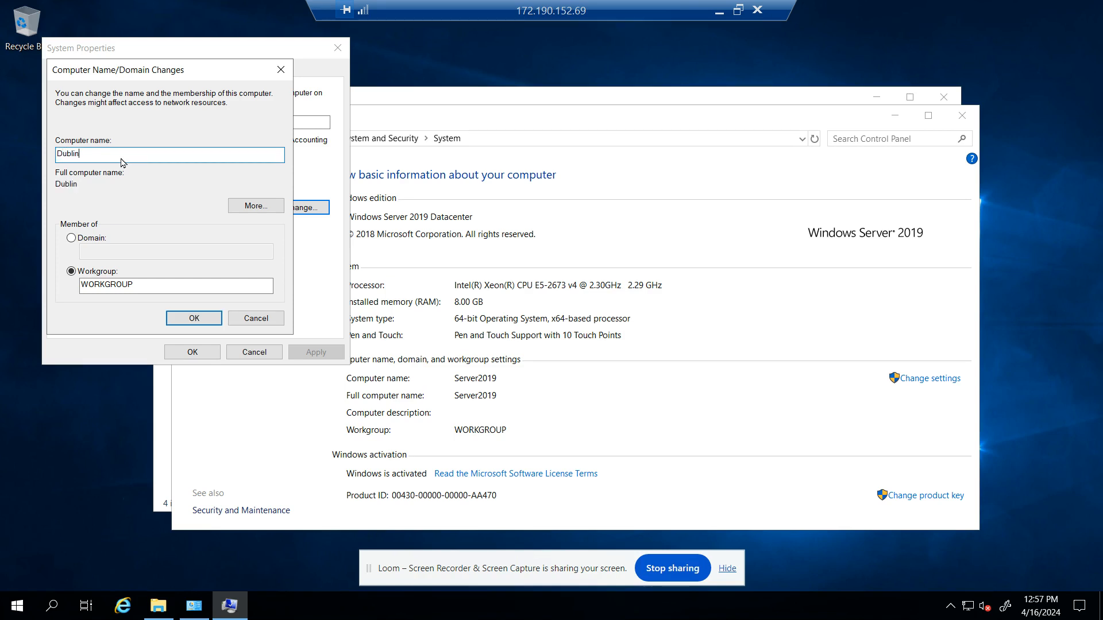
type("01")
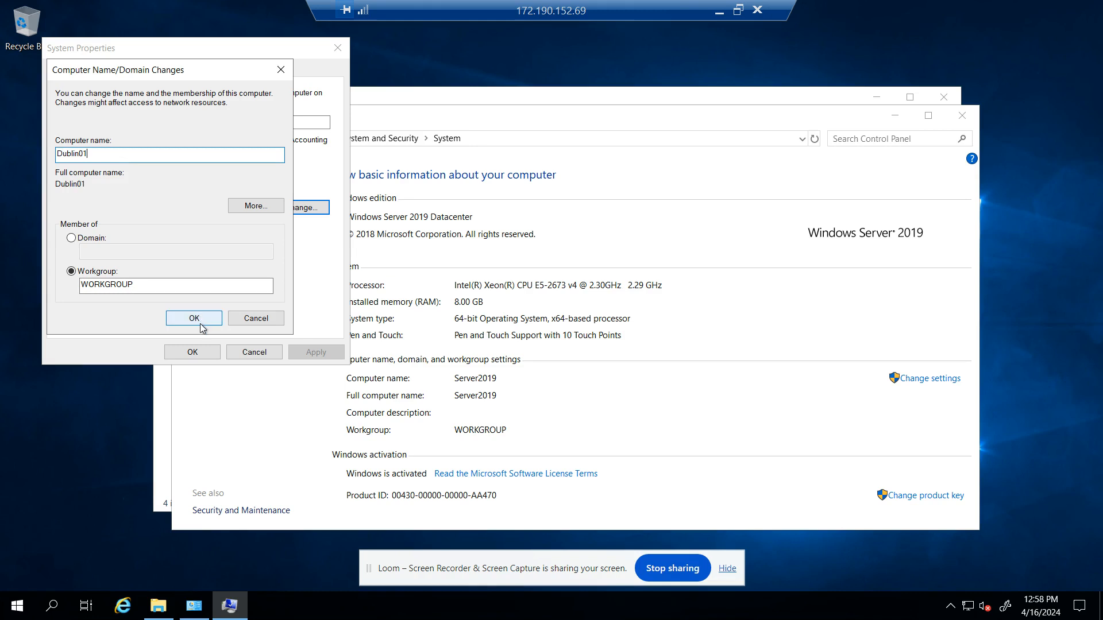
left_click(198, 322)
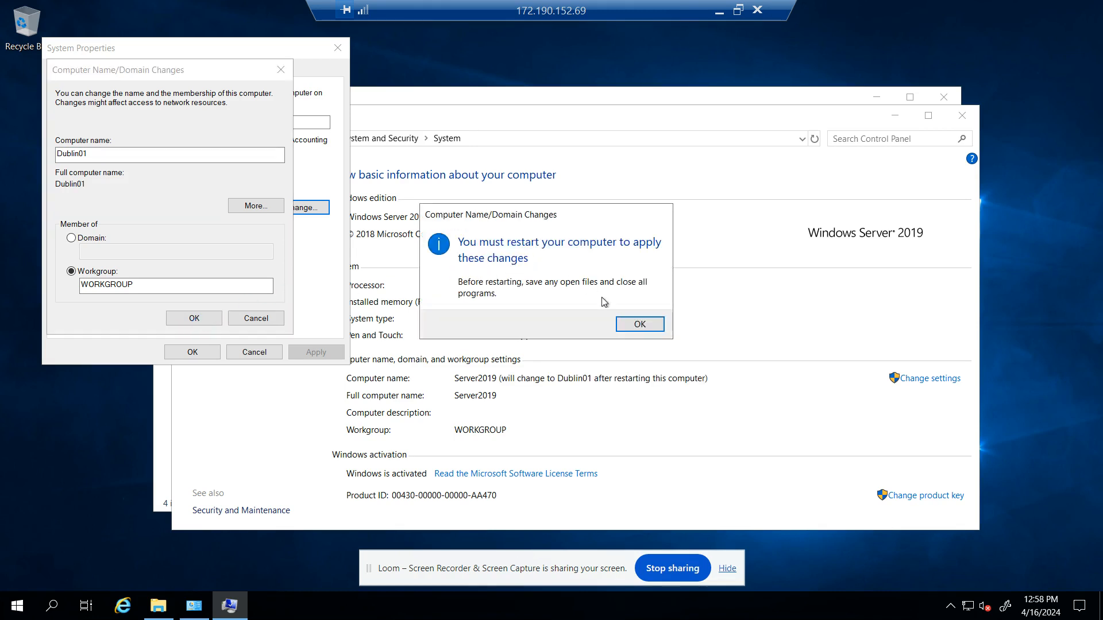
left_click(643, 328)
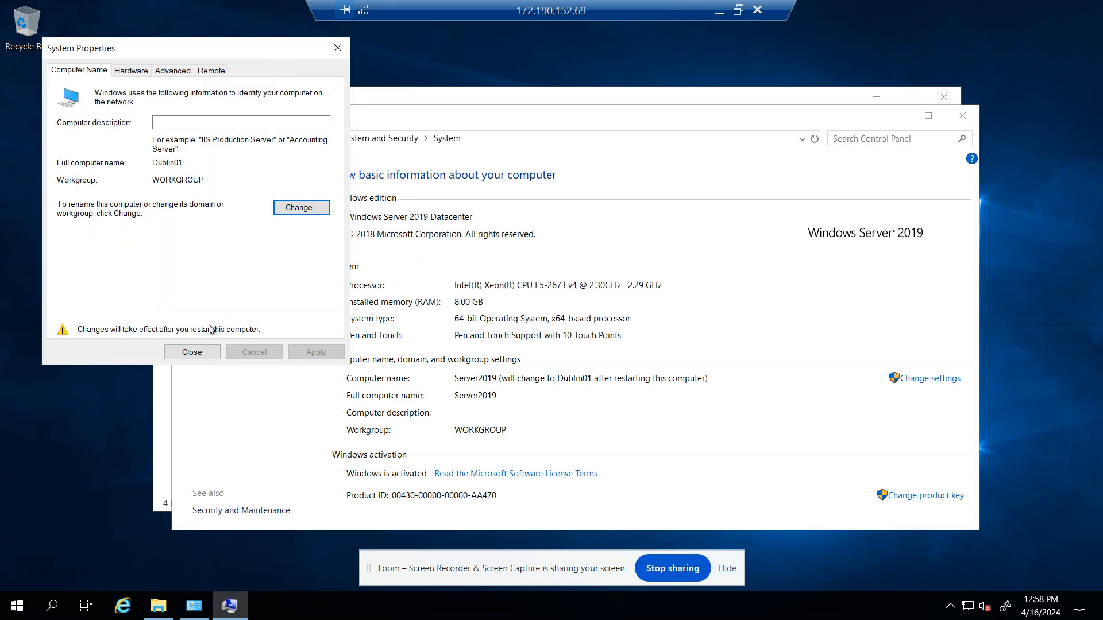
left_click(192, 352)
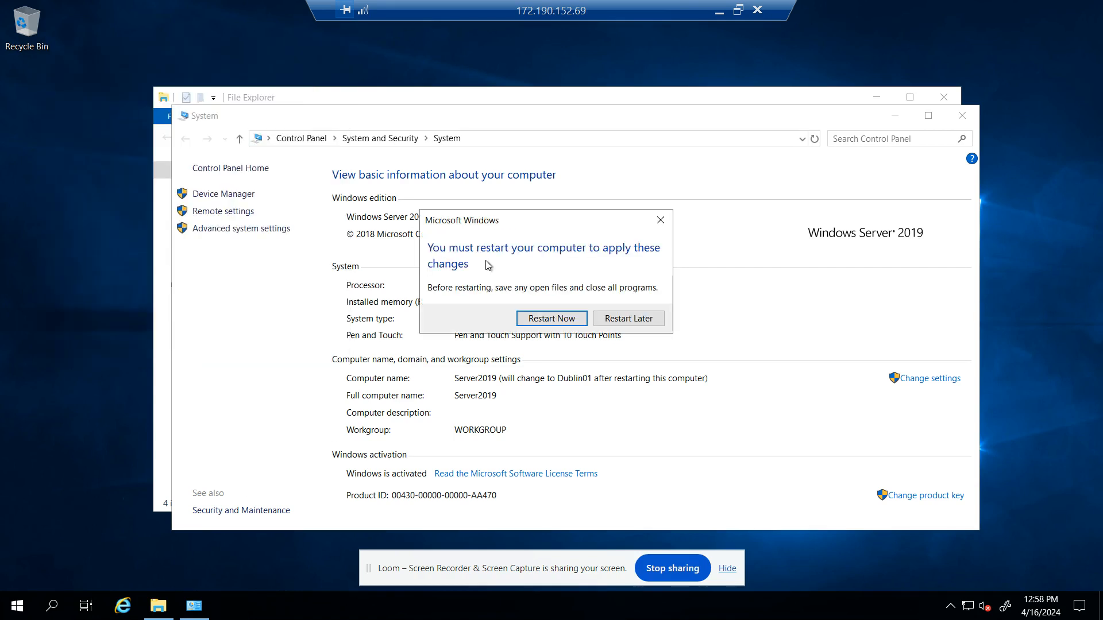
left_click(553, 318)
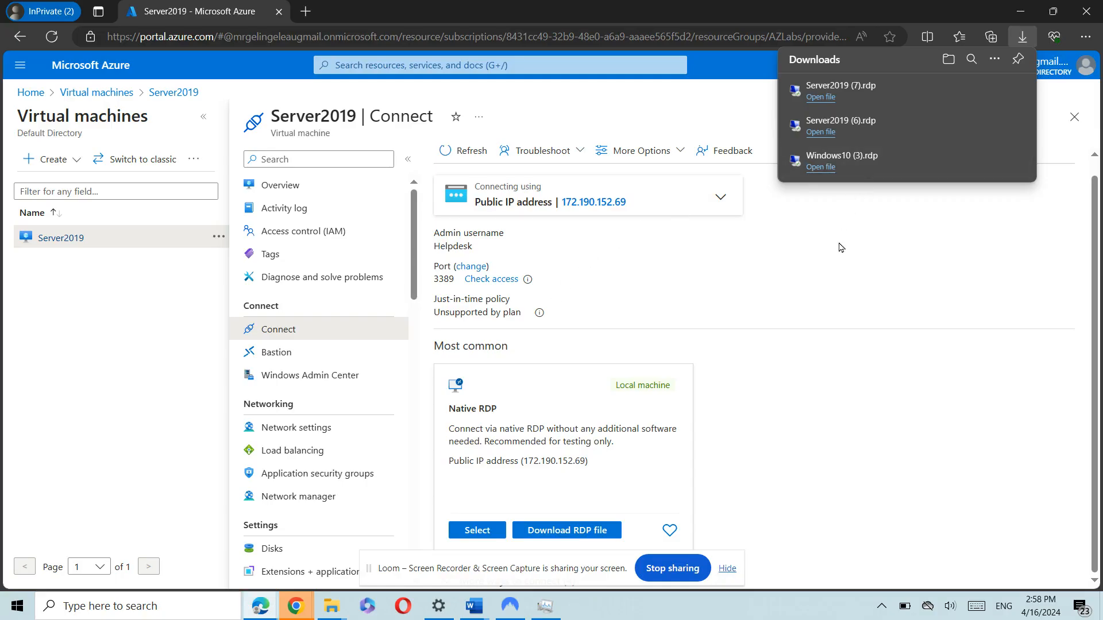
Step: In the Azure portal, open the Windows10 virtual machine from the virtual machines list and go to its Connect page
left_click(778, 278)
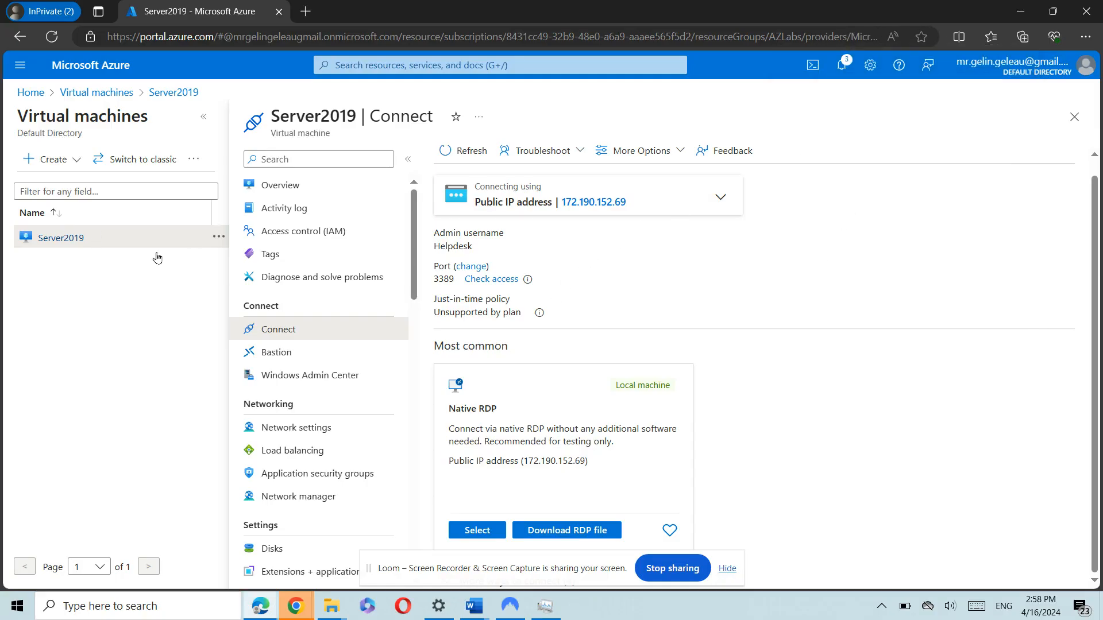
left_click(20, 70)
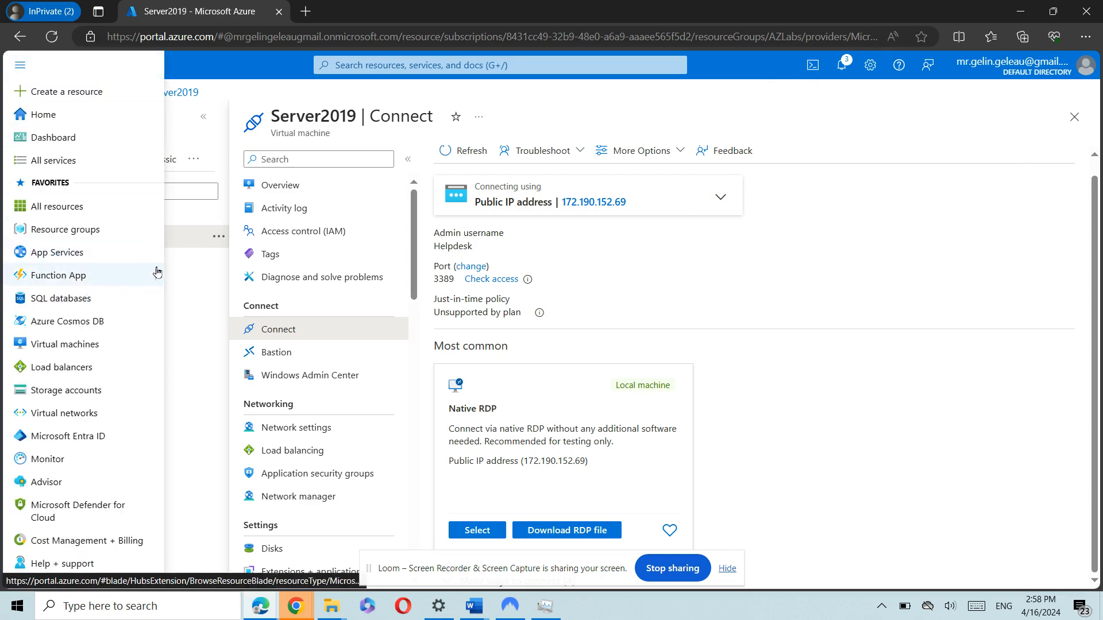
left_click(73, 347)
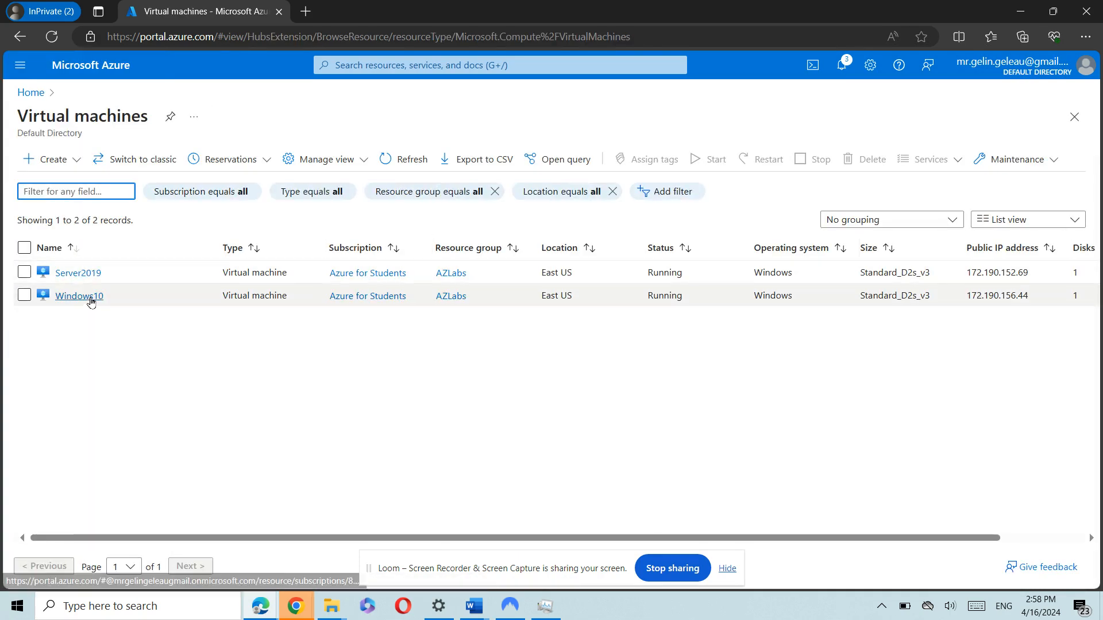
left_click(90, 298)
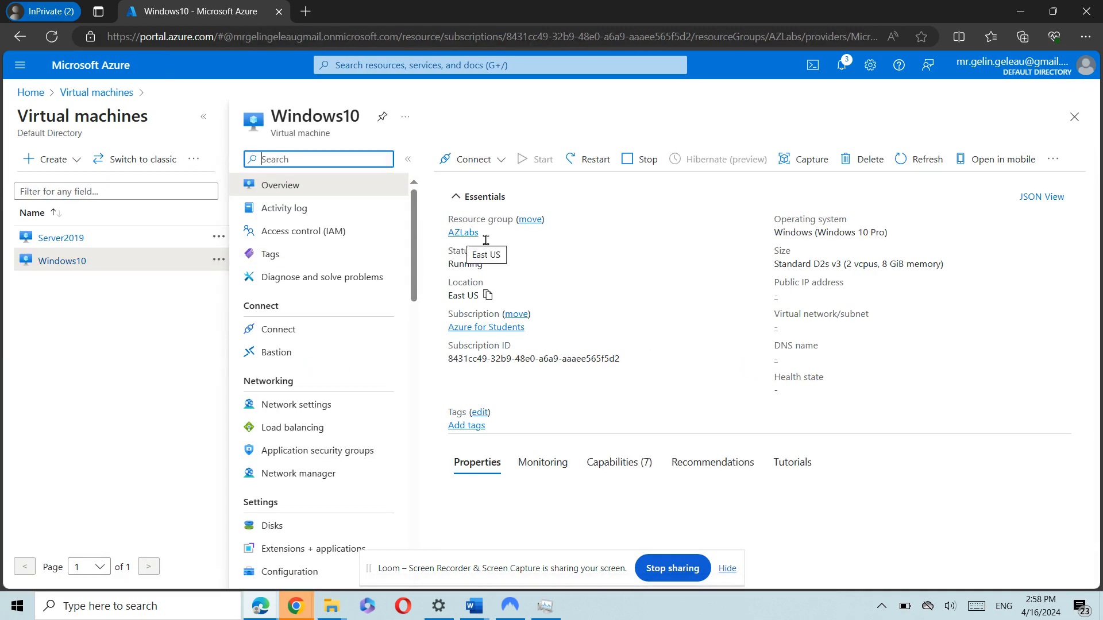
left_click(487, 158)
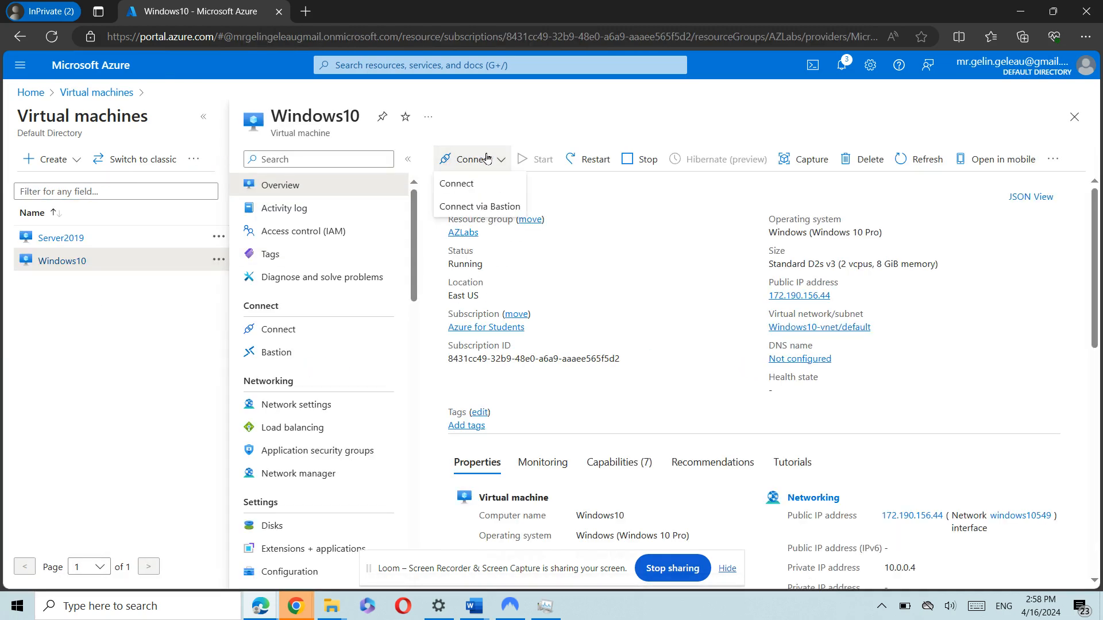
left_click(461, 183)
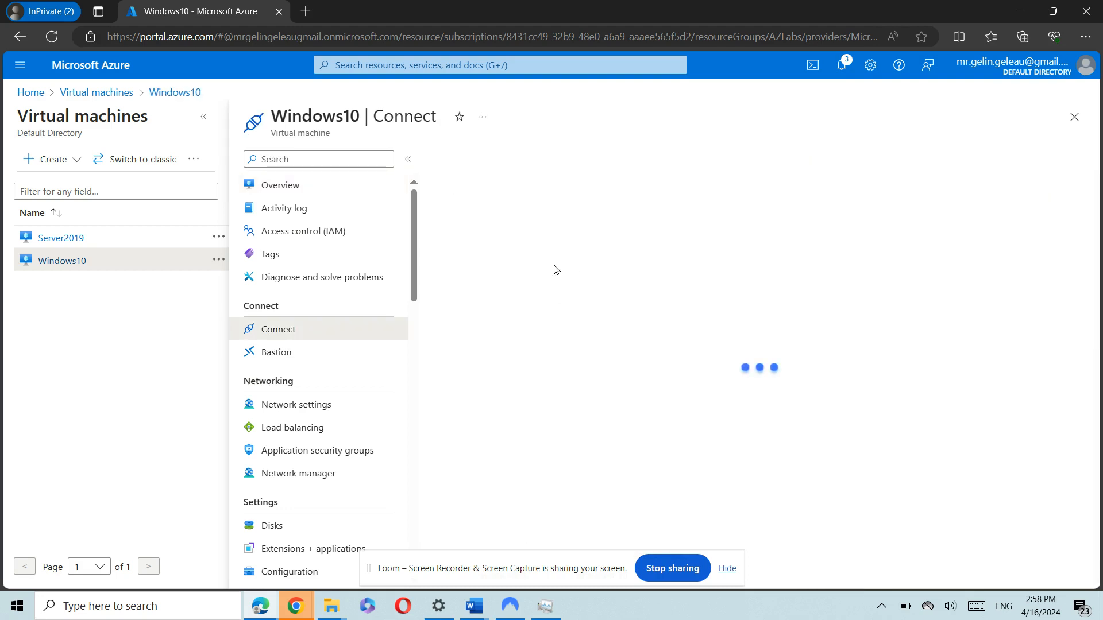
Step: Download the native RDP file for Windows10, keep it despite the warning, open it and start the remote connection
scroll(496, 381, "down", 1)
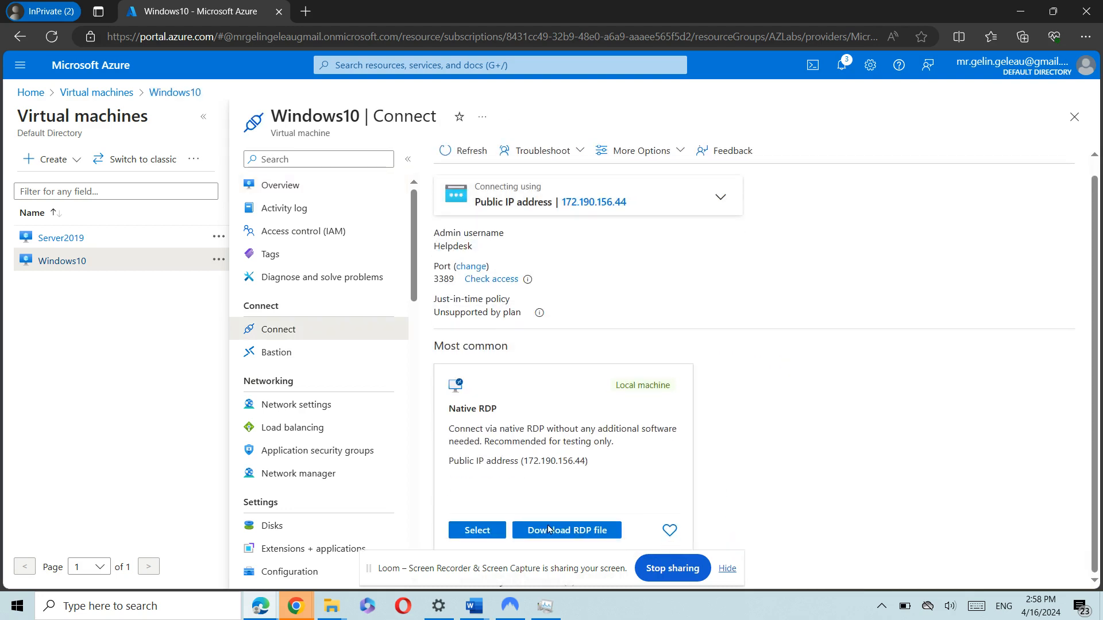
left_click(578, 536)
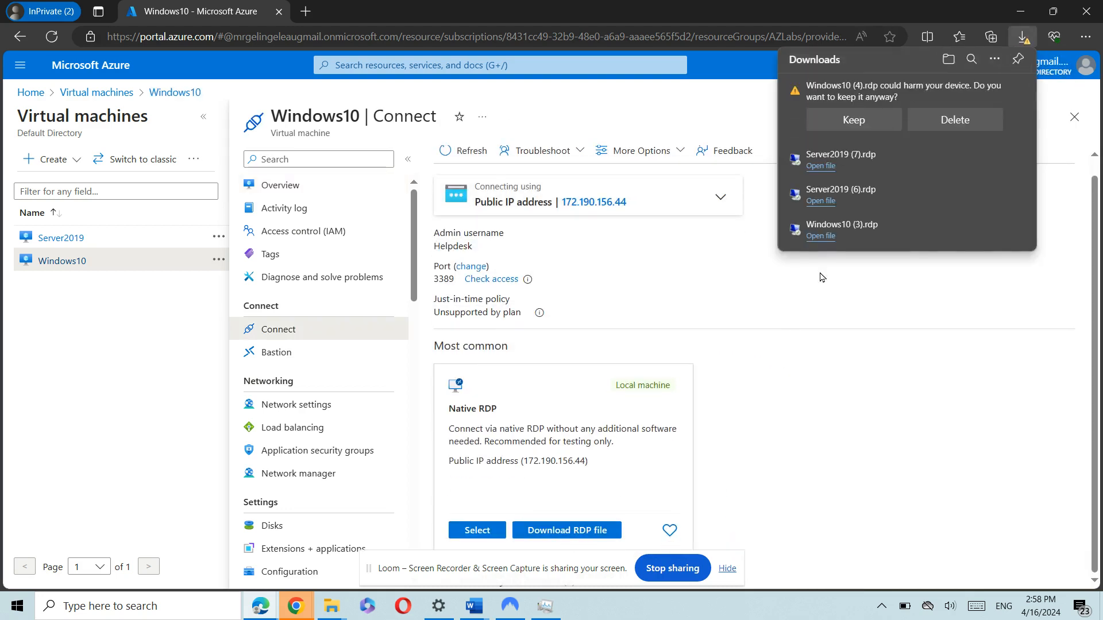
left_click(849, 123)
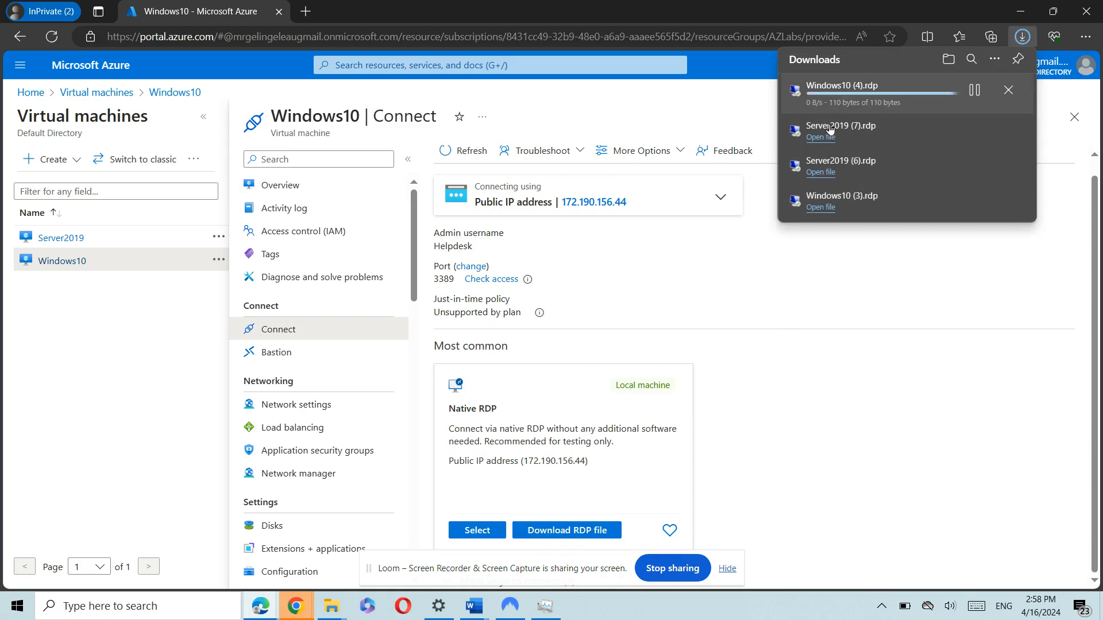
left_click(822, 97)
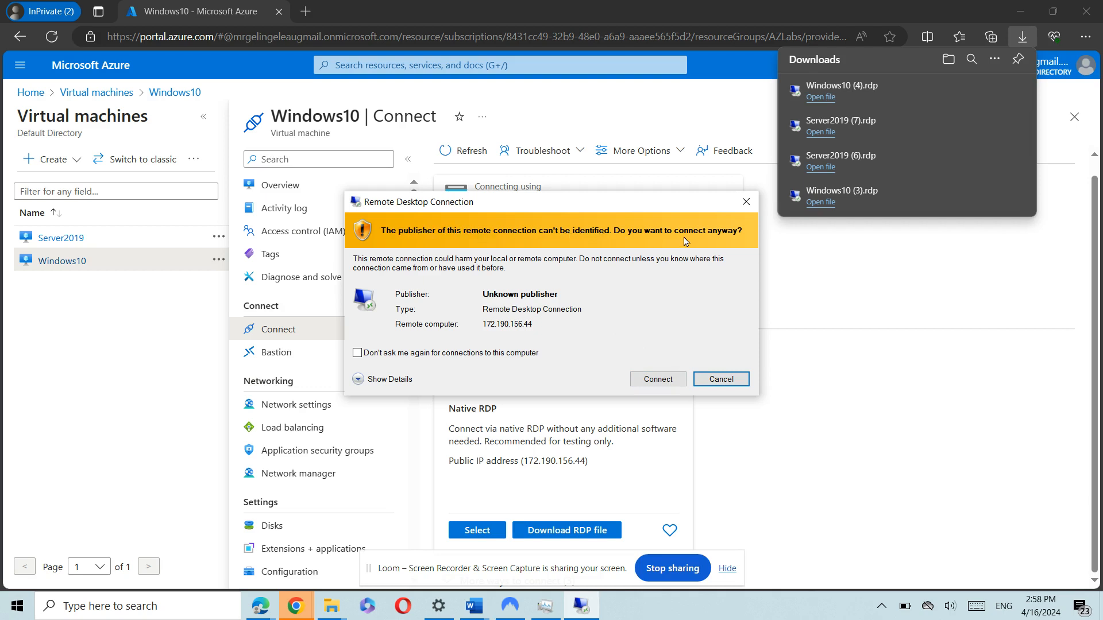
left_click(658, 379)
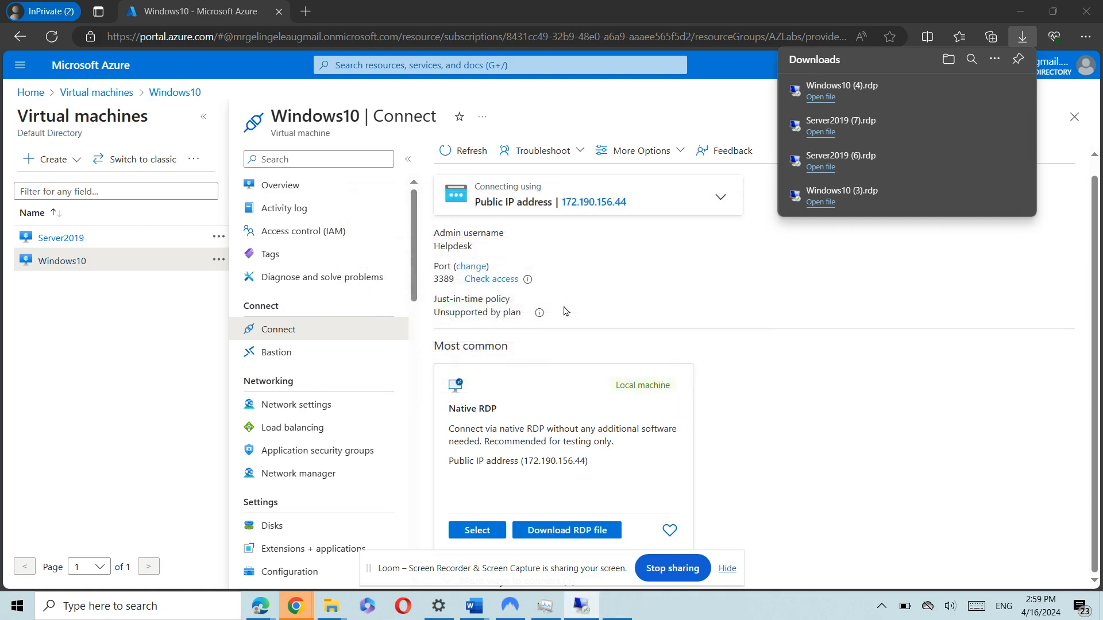
Step: Enter the Helpdesk account password and accept the certificate warning to connect to Windows10
key("Caps_Lock")
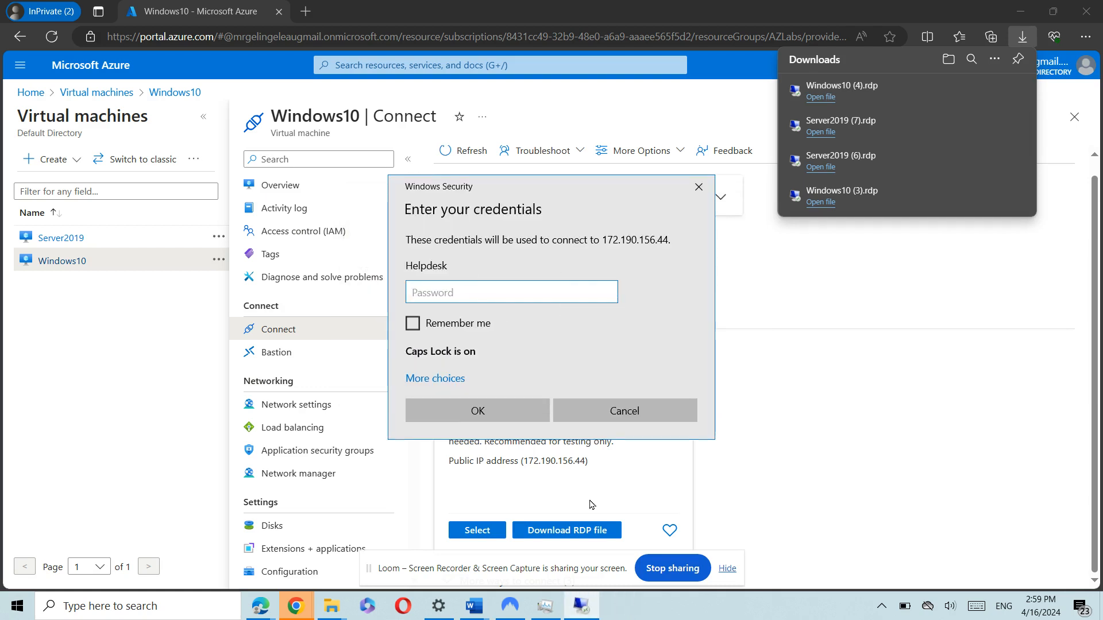
type("•")
key("Caps_Lock")
type("••••••")
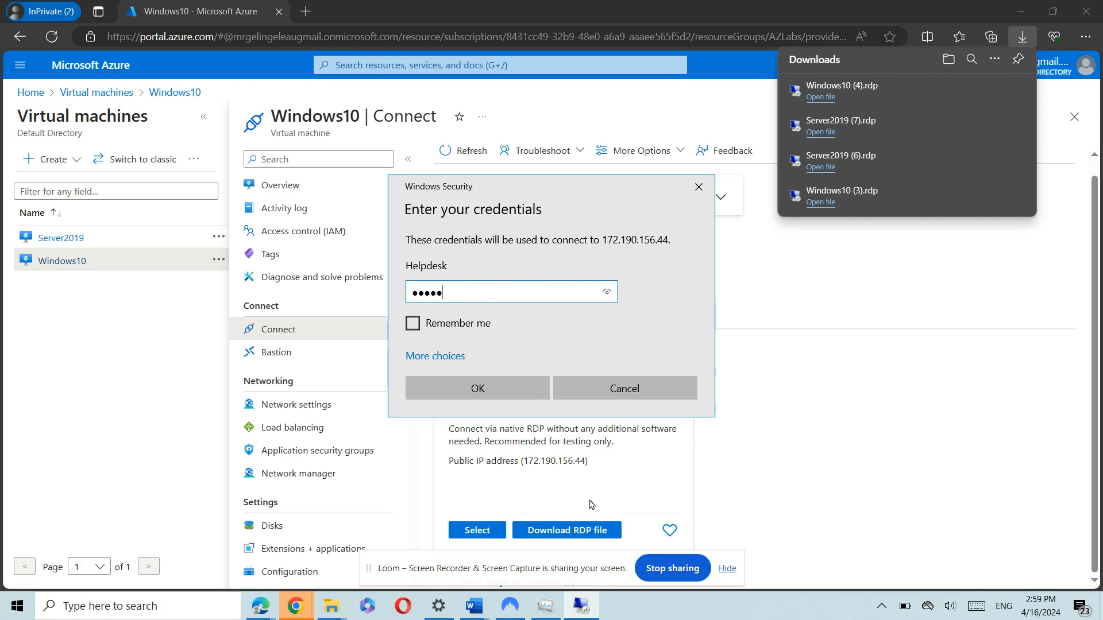
type("•••••••••")
key("Return")
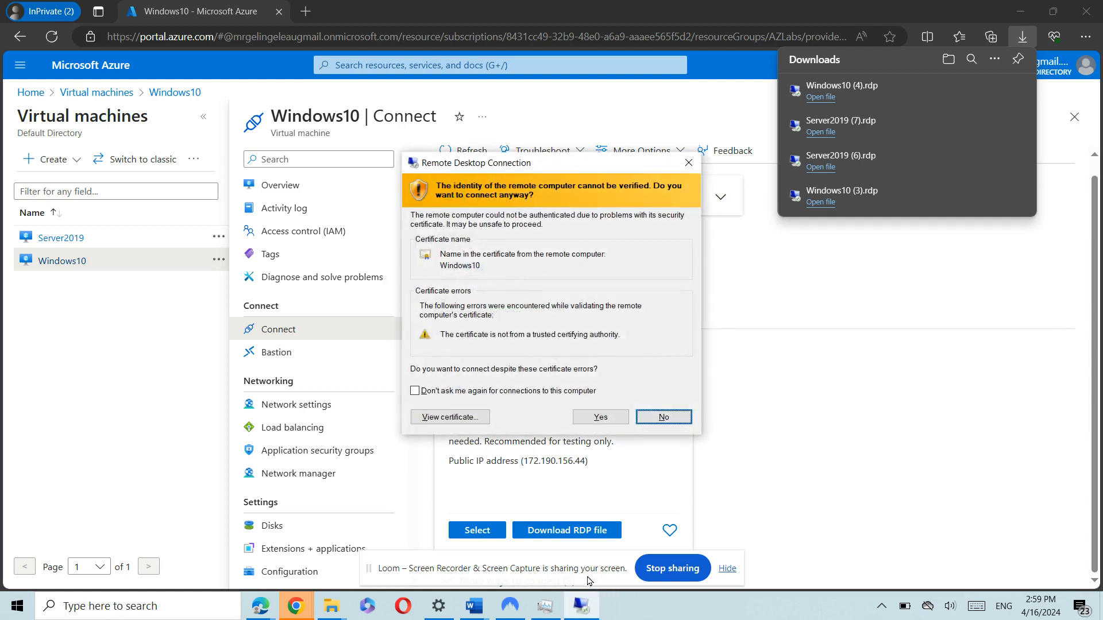
left_click(600, 417)
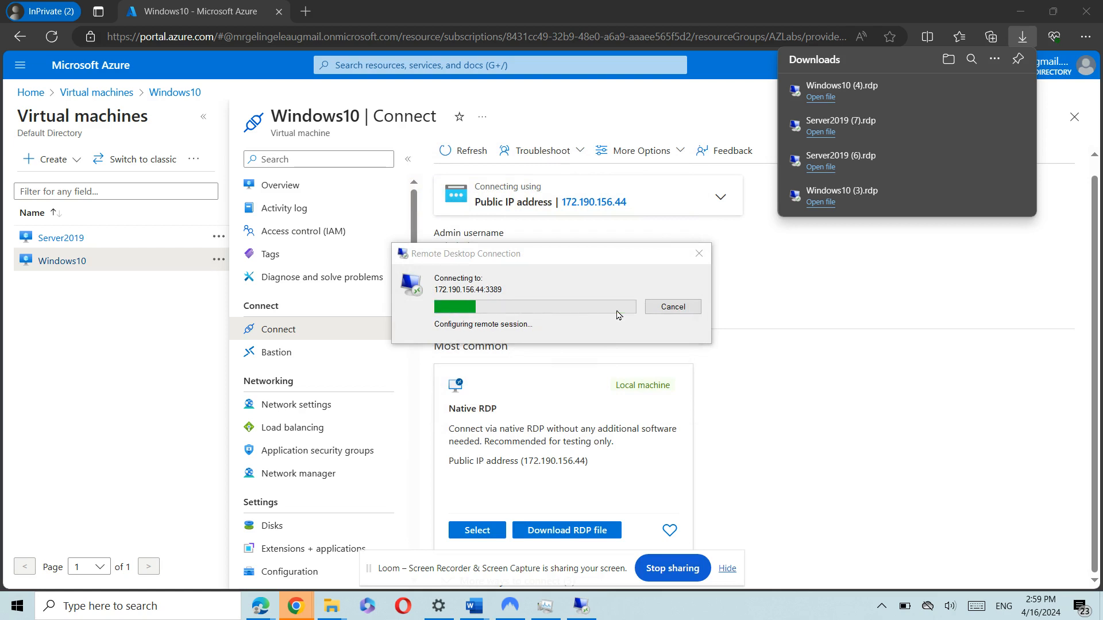
left_click(672, 306)
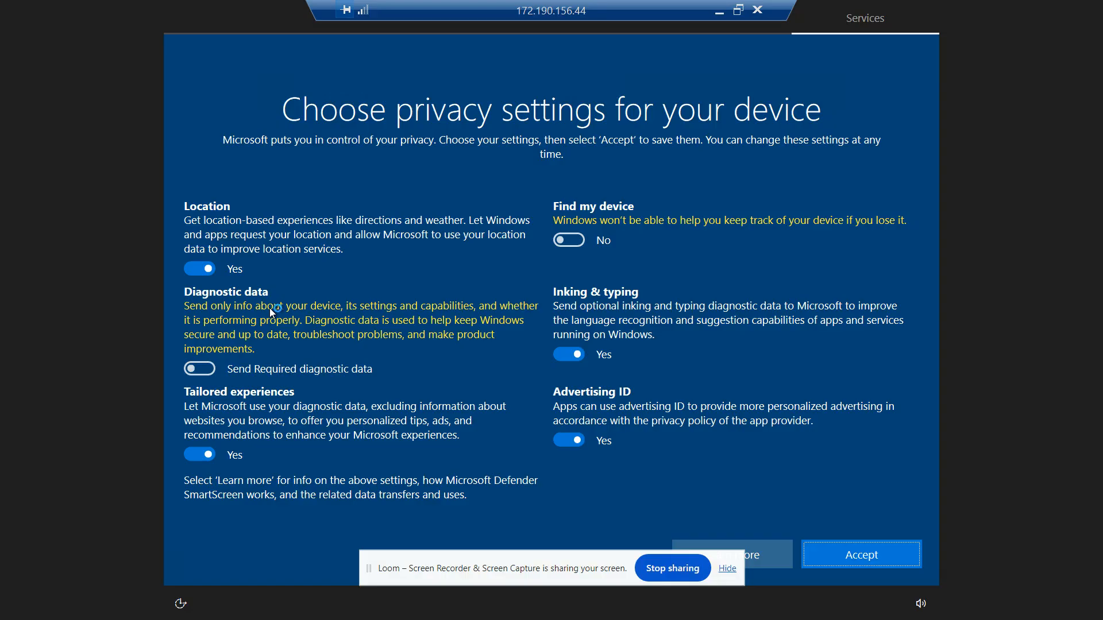
Step: Accept the default privacy settings, allow the PC to be discoverable on the network and dismiss the Edge welcome window
left_click(852, 556)
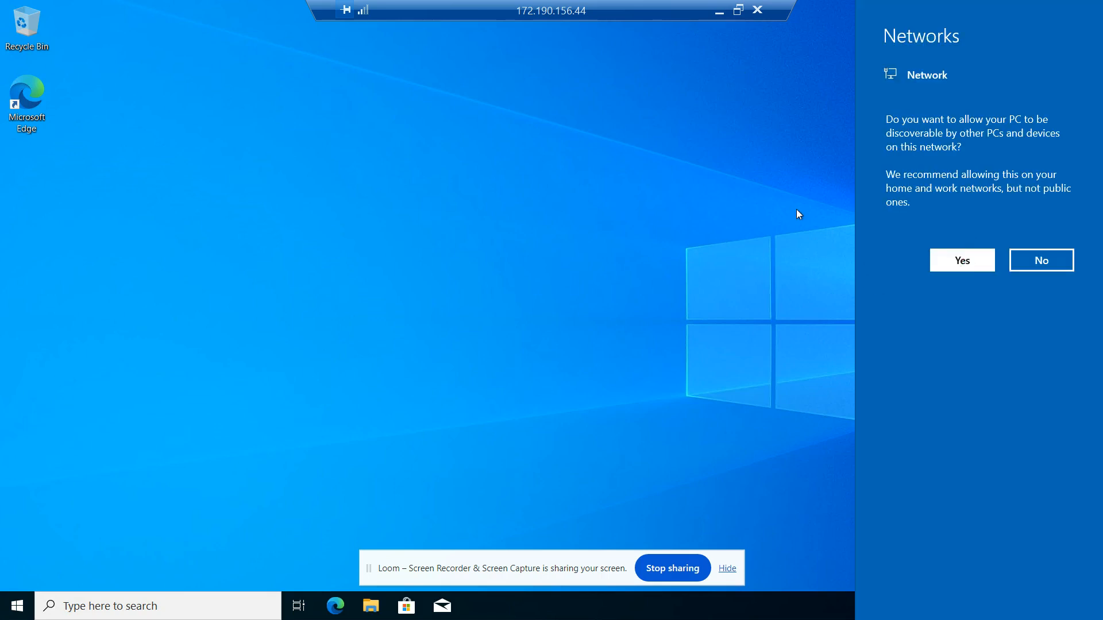
left_click(964, 260)
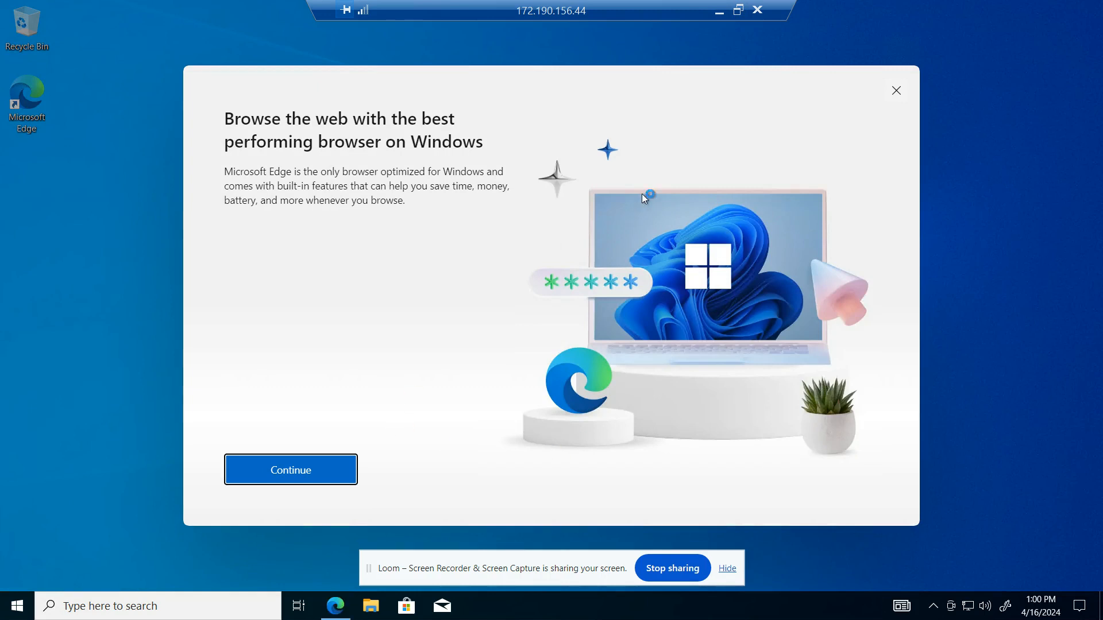
left_click(897, 92)
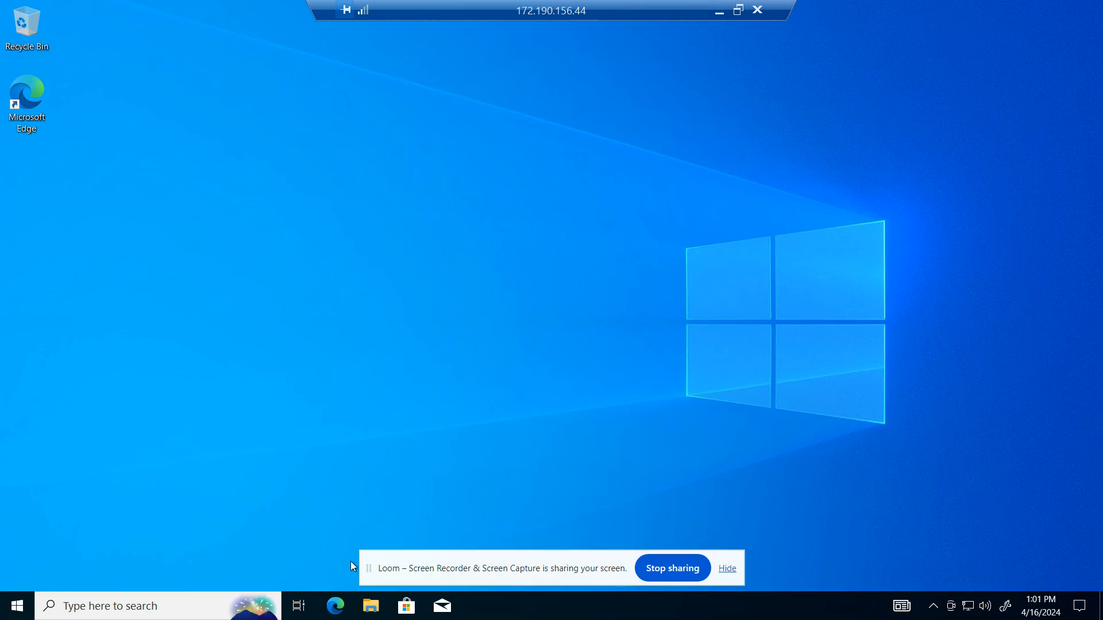
Step: Open the properties of This PC from File Explorer on the Windows10 machine
left_click(372, 613)
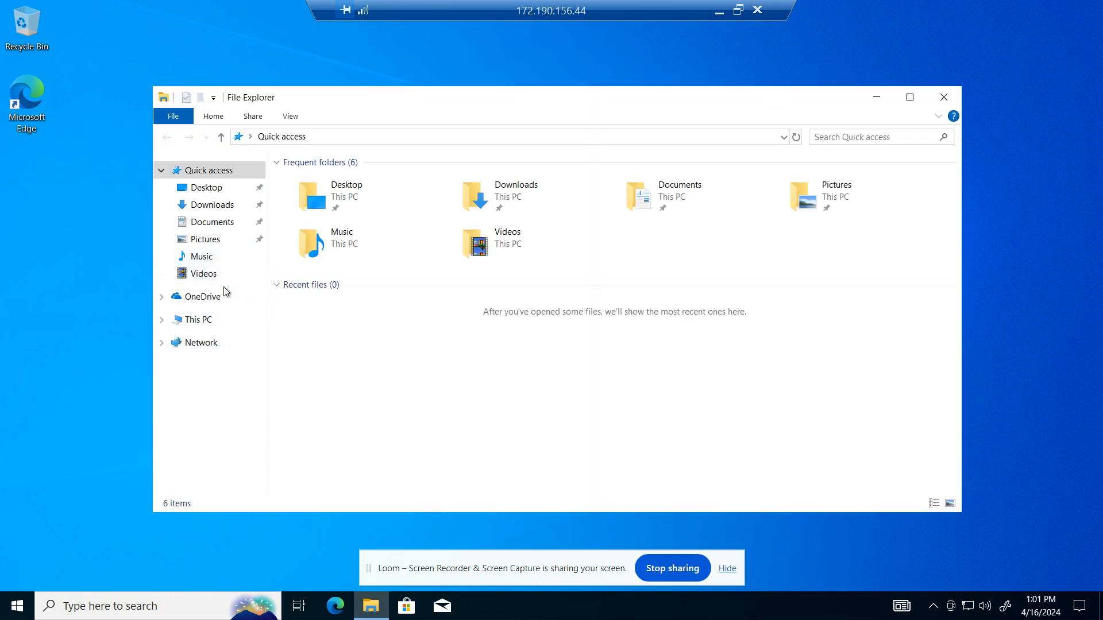
left_click(194, 326)
right_click(194, 322)
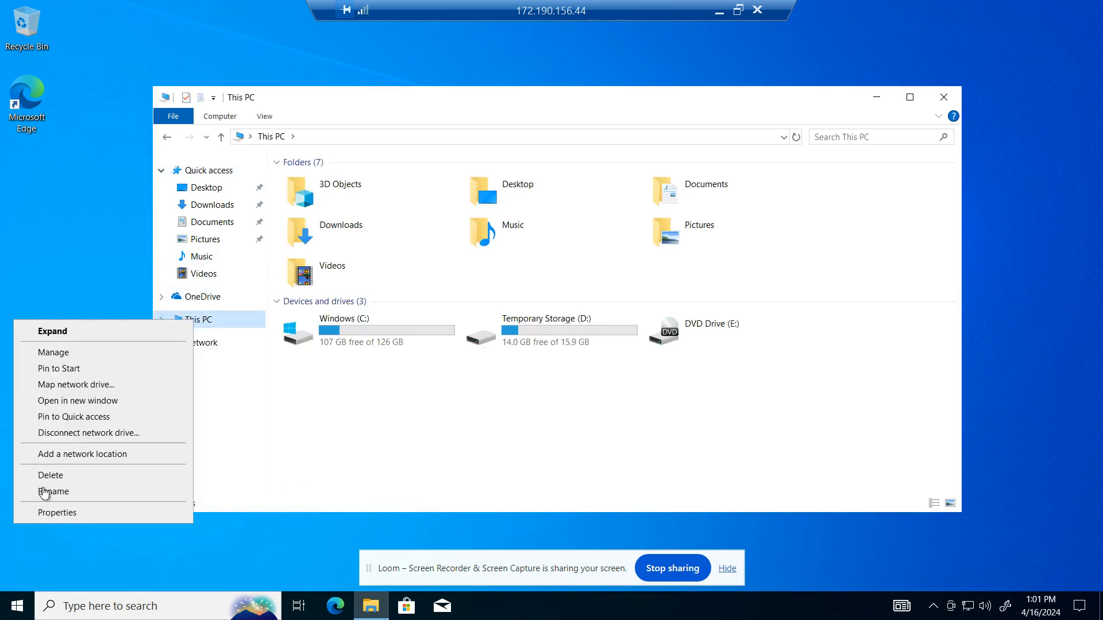
left_click(54, 513)
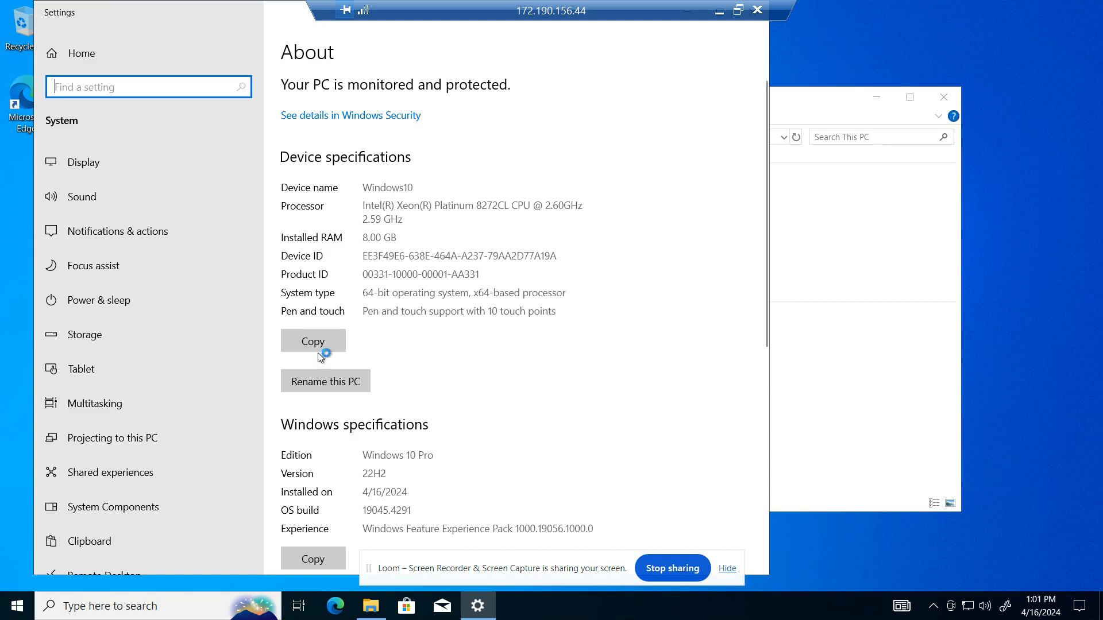
Step: Bring up the Rename your PC dialog, cancel it and look over the related settings on the About page
left_click(332, 385)
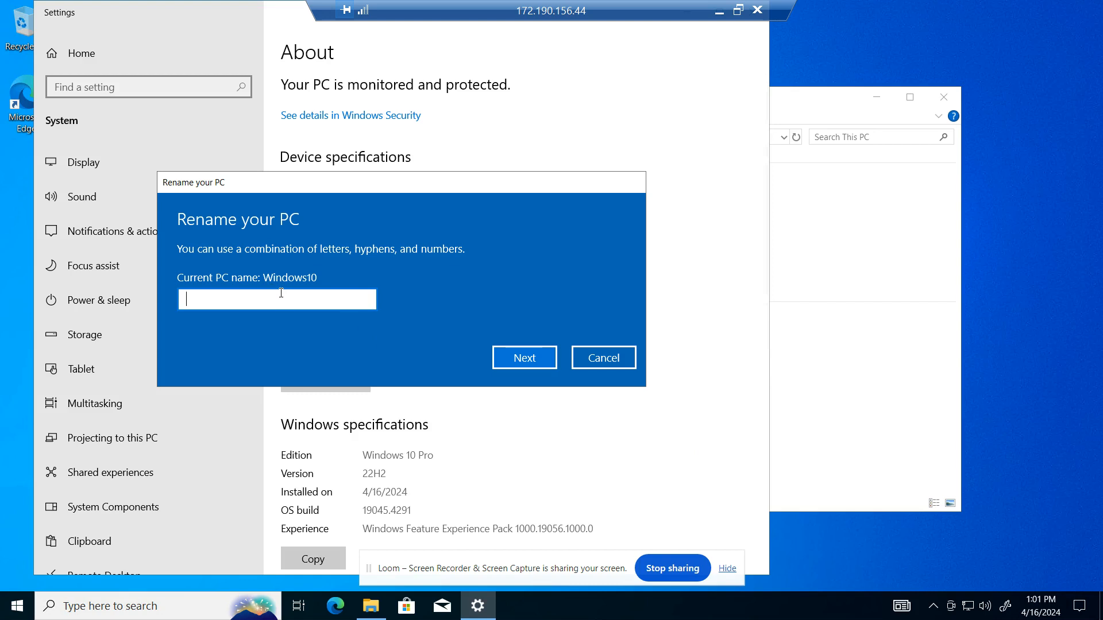
left_click(601, 361)
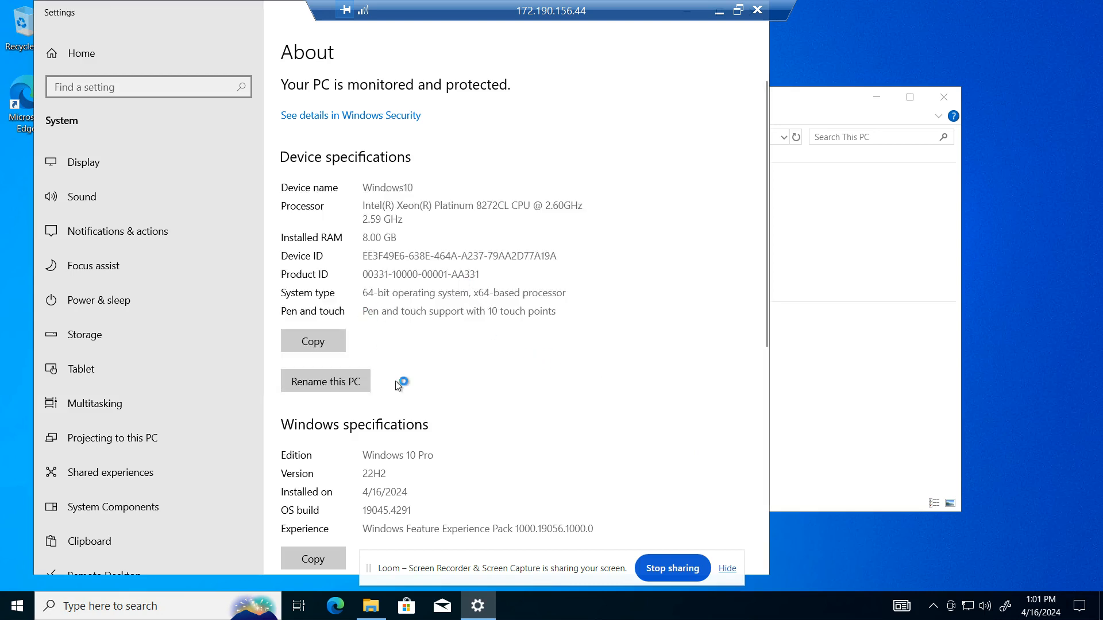
scroll(408, 387, "down", 5)
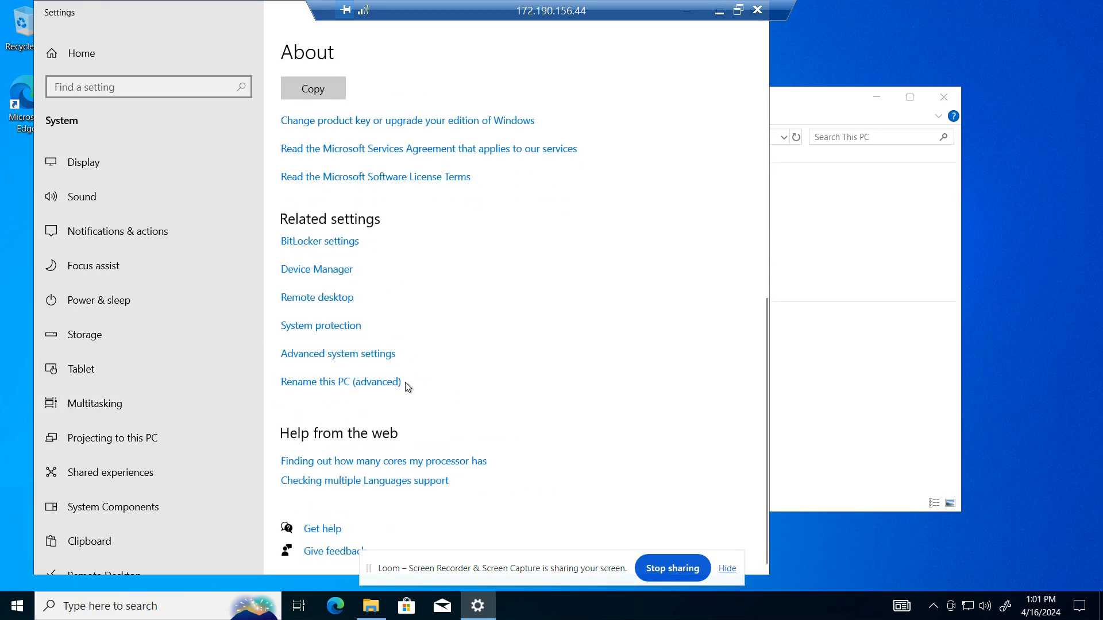
scroll(442, 305, "up", 5)
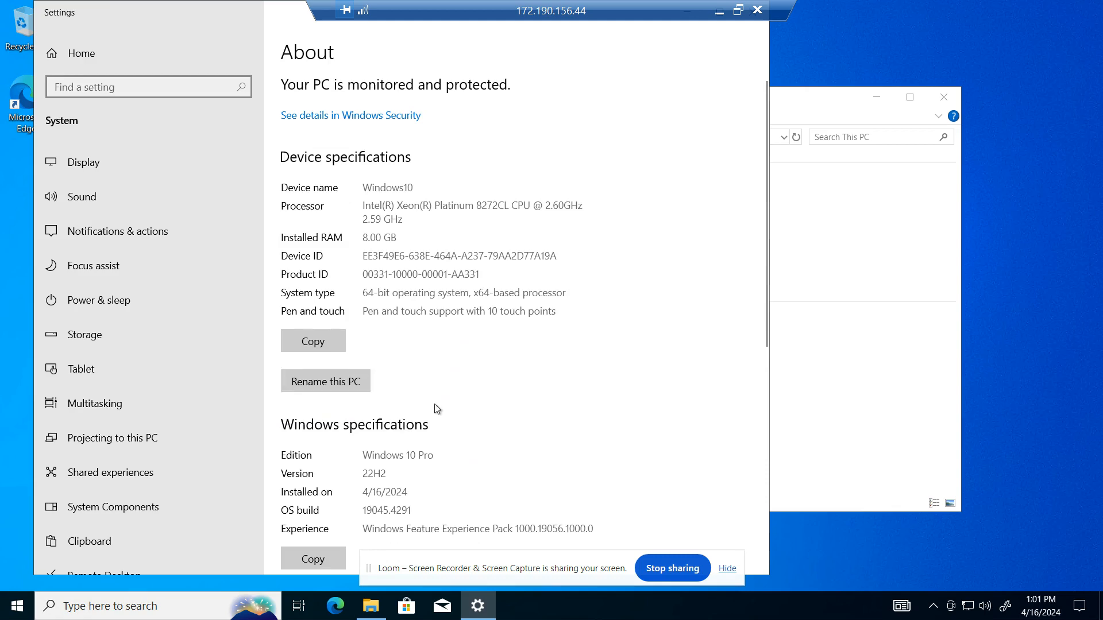
Step: Rename the Windows10 machine to Paris01 through the advanced rename settings and restart it immediately
scroll(436, 410, "down", 5)
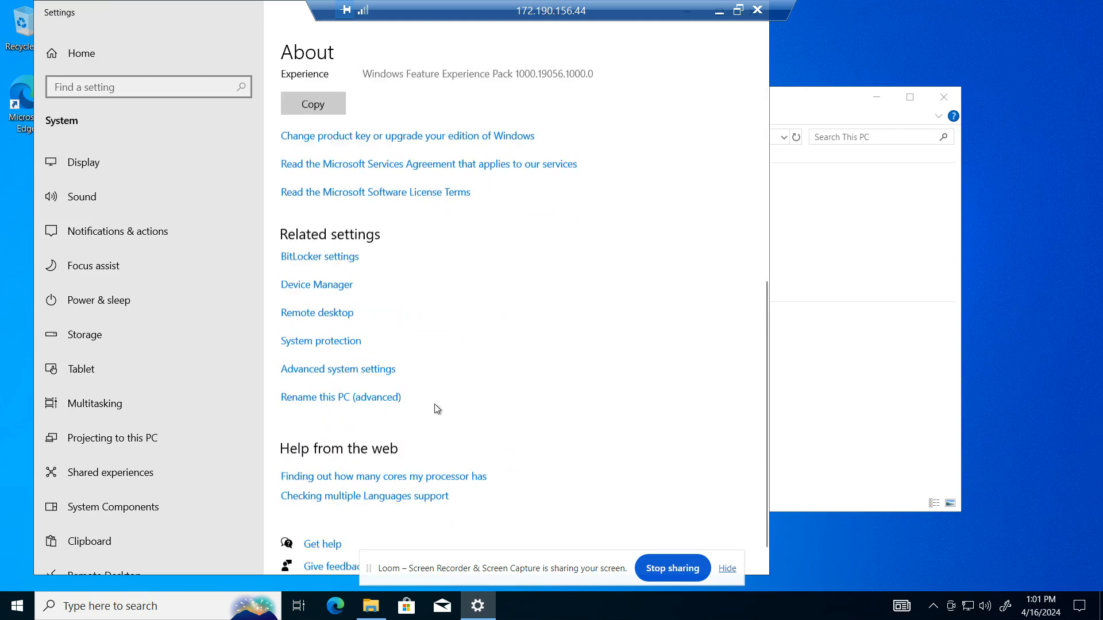
left_click(337, 388)
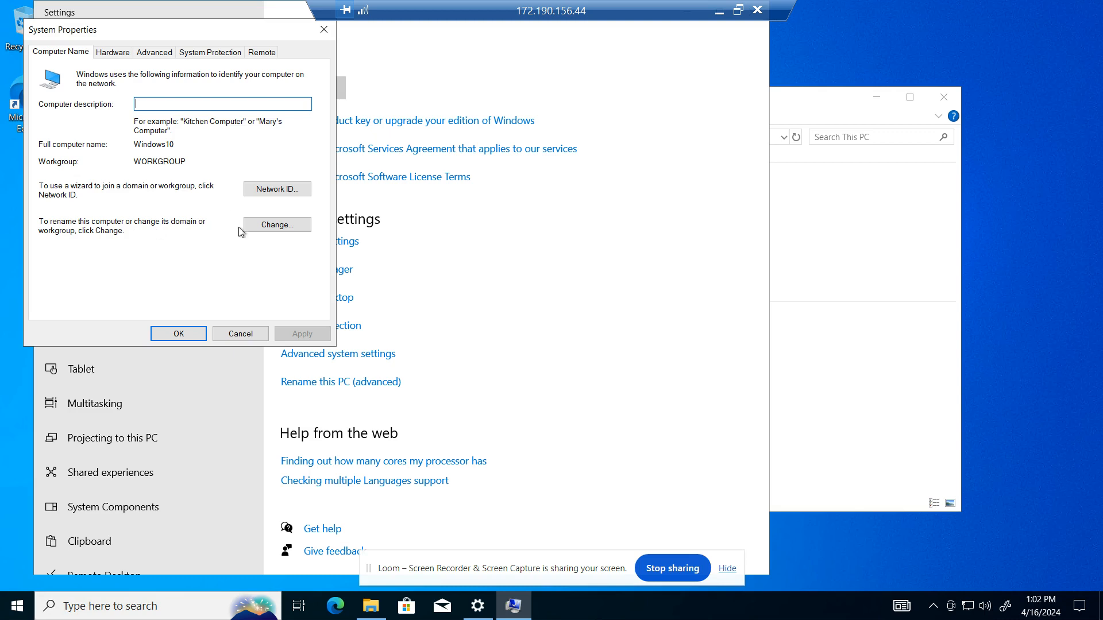
left_click(276, 227)
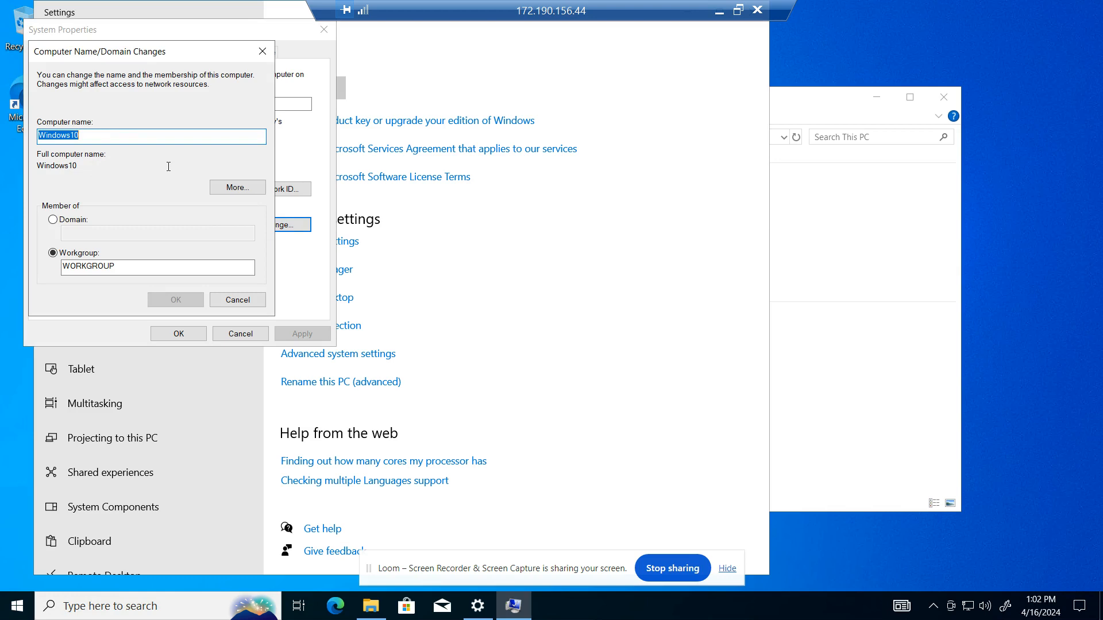
type("Paris01")
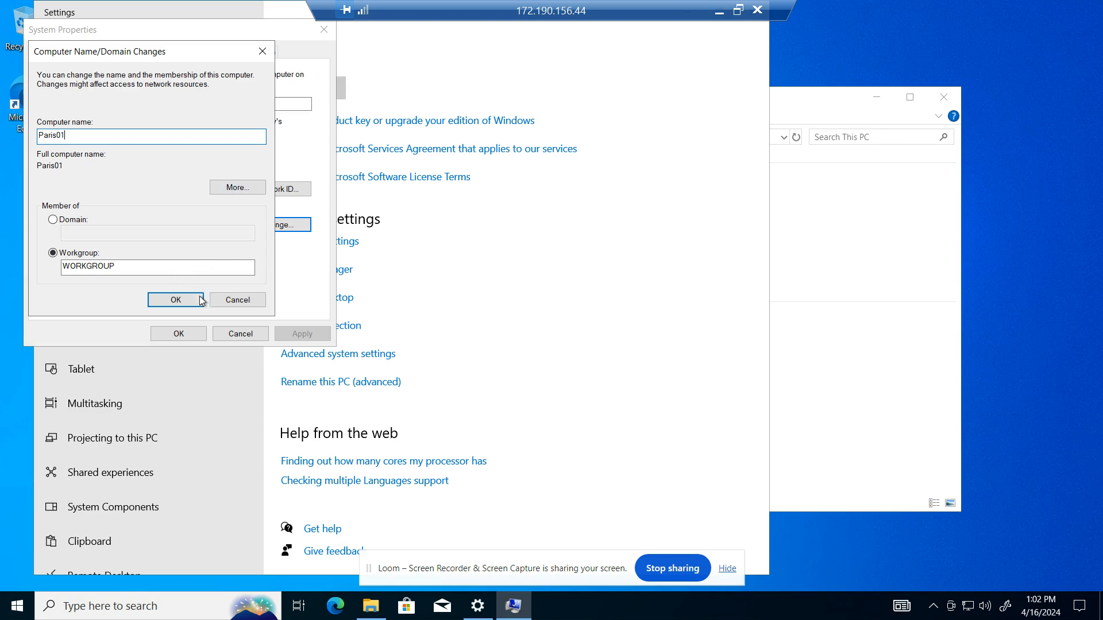
left_click(176, 300)
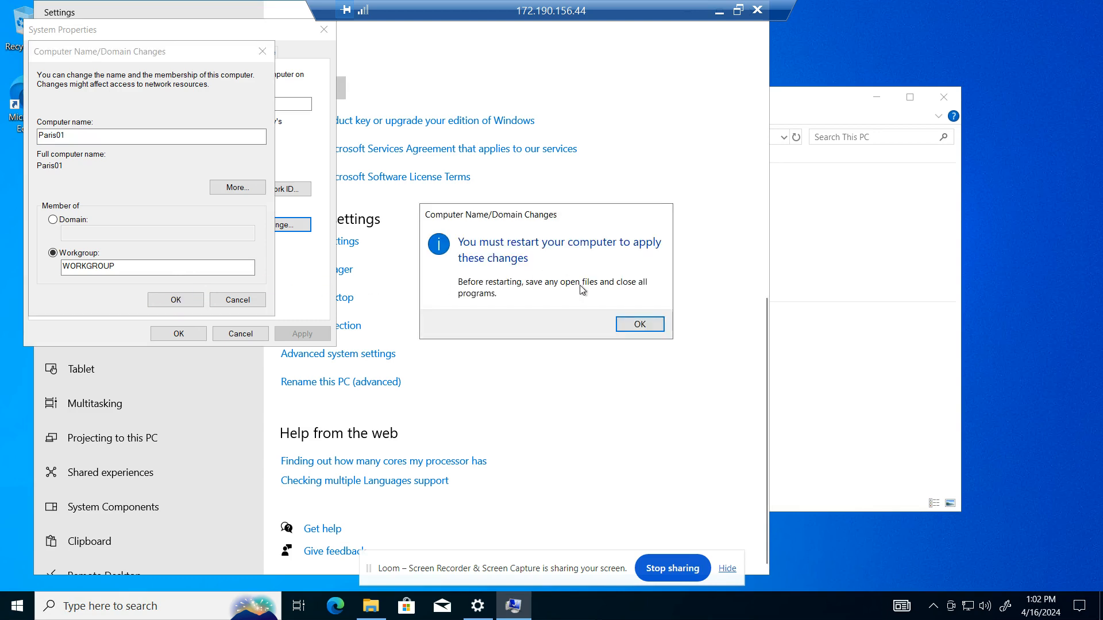
left_click(640, 326)
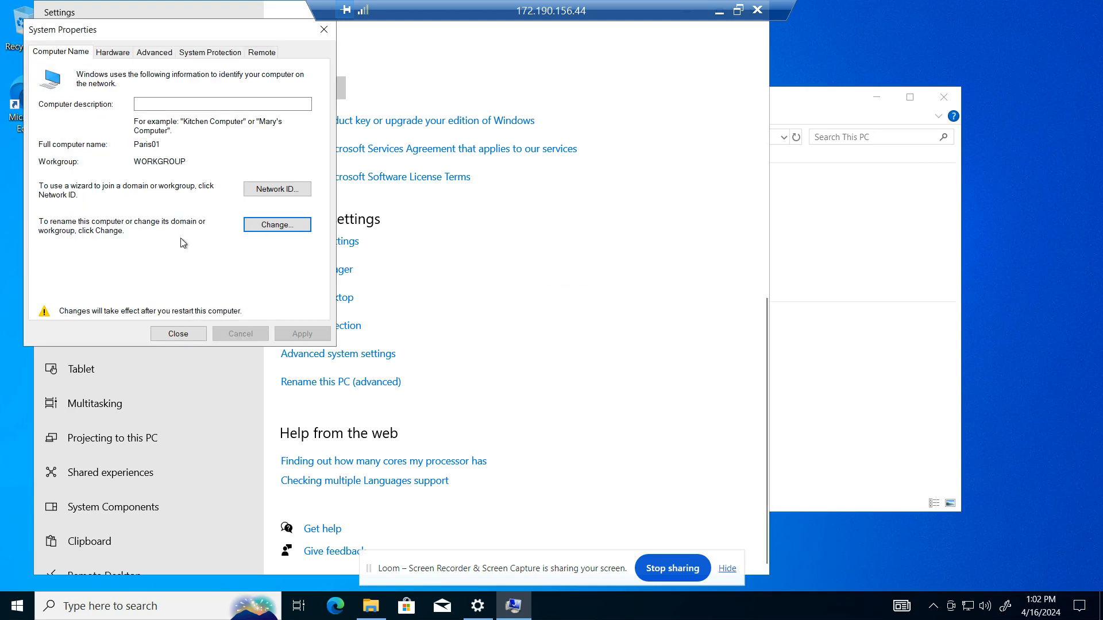
left_click(179, 335)
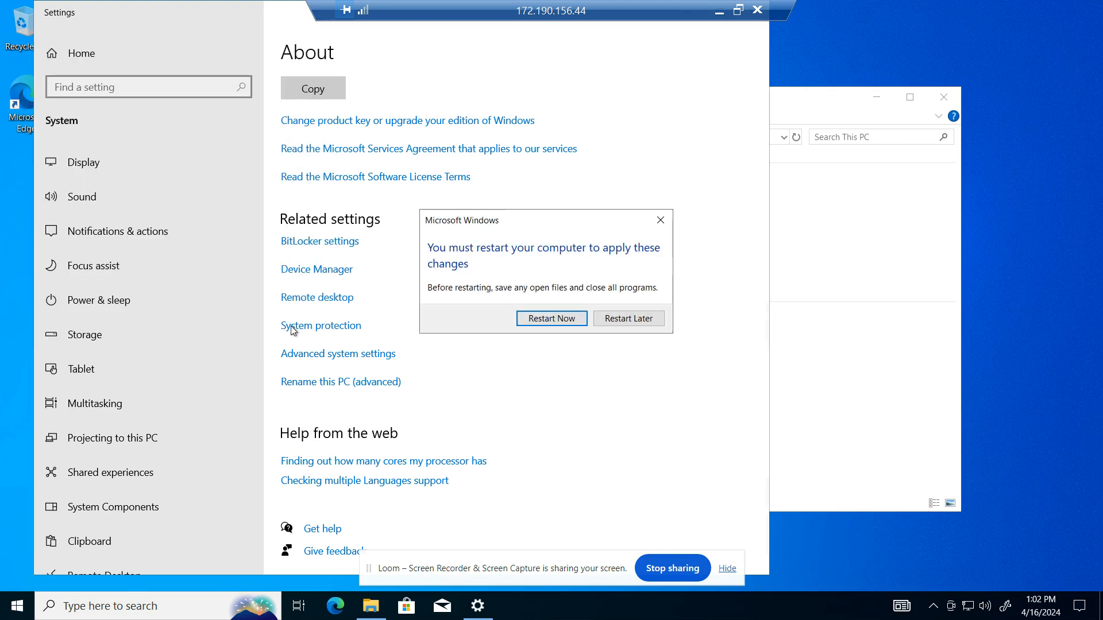
left_click(549, 318)
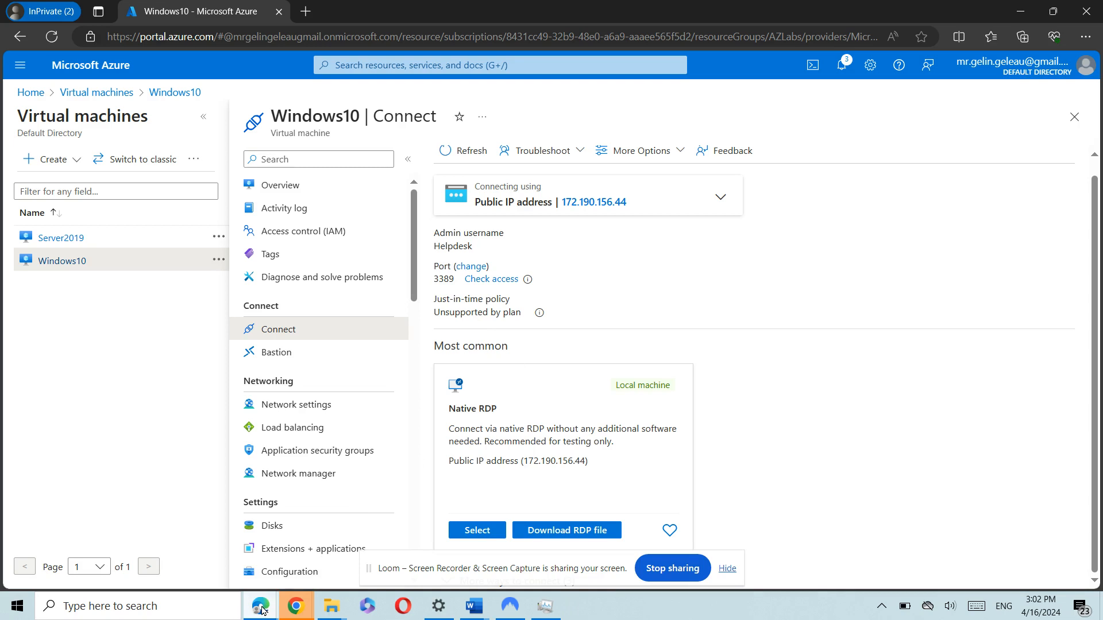
mouse_move(262, 609)
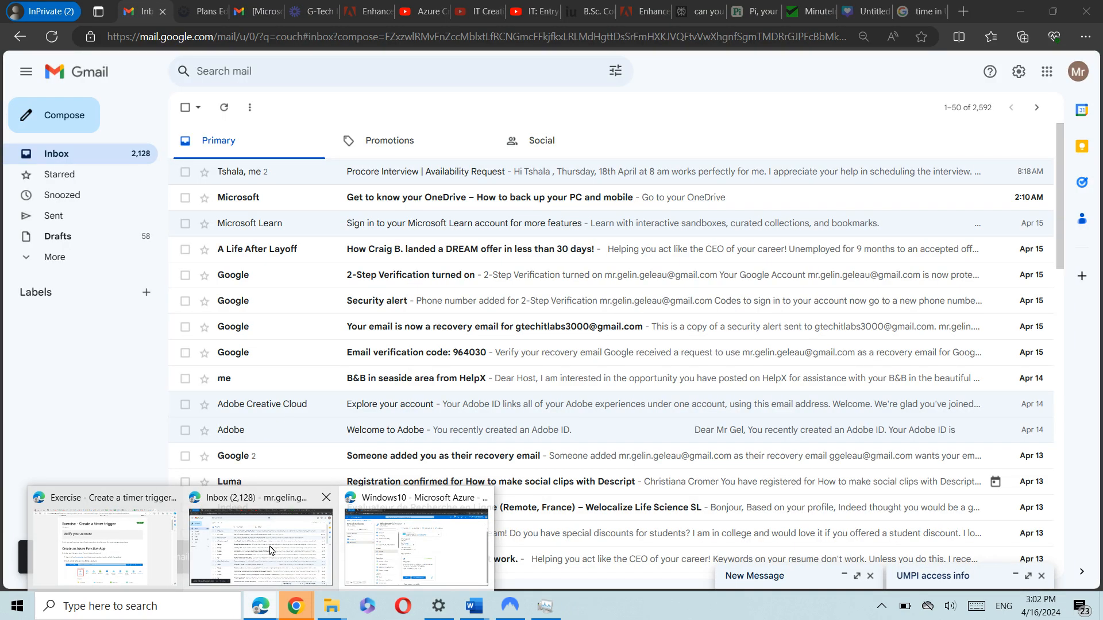
left_click(270, 550)
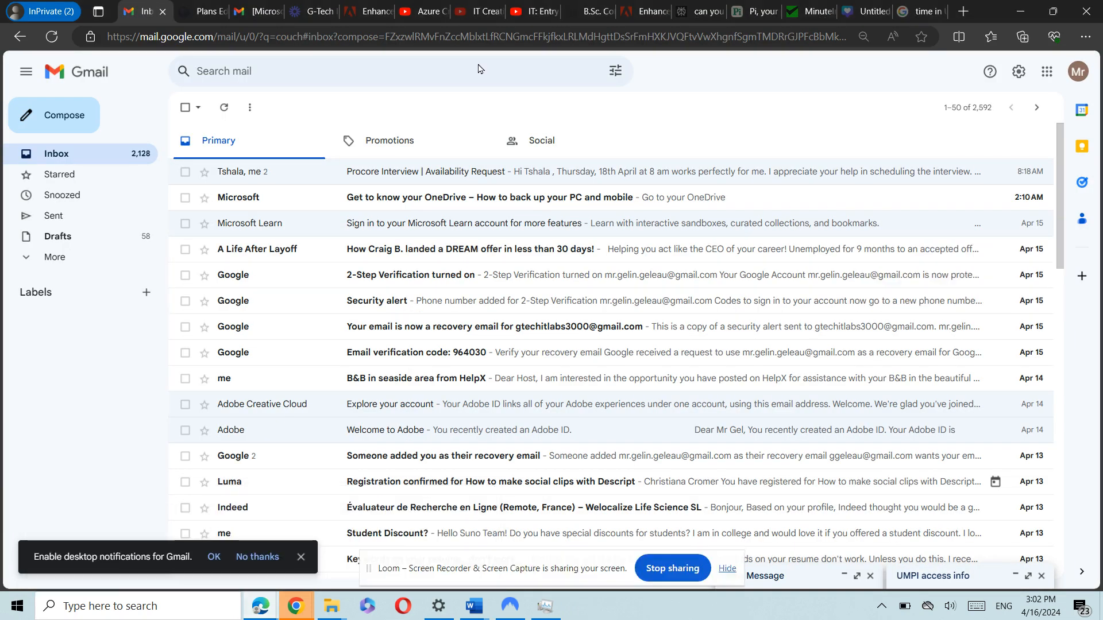
left_click(483, 7)
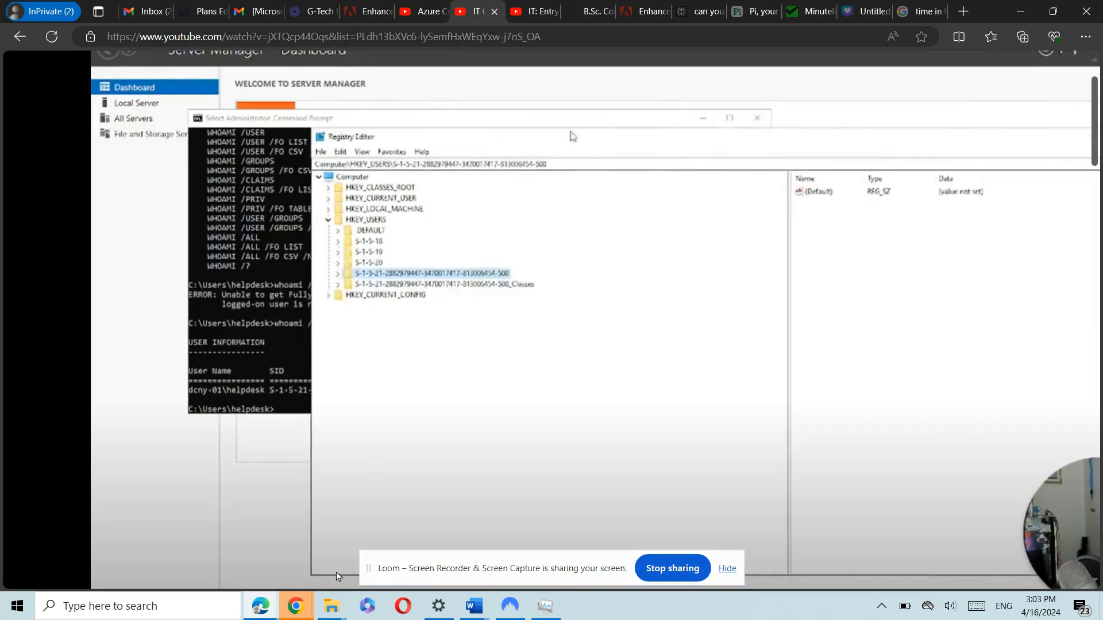
mouse_move(265, 613)
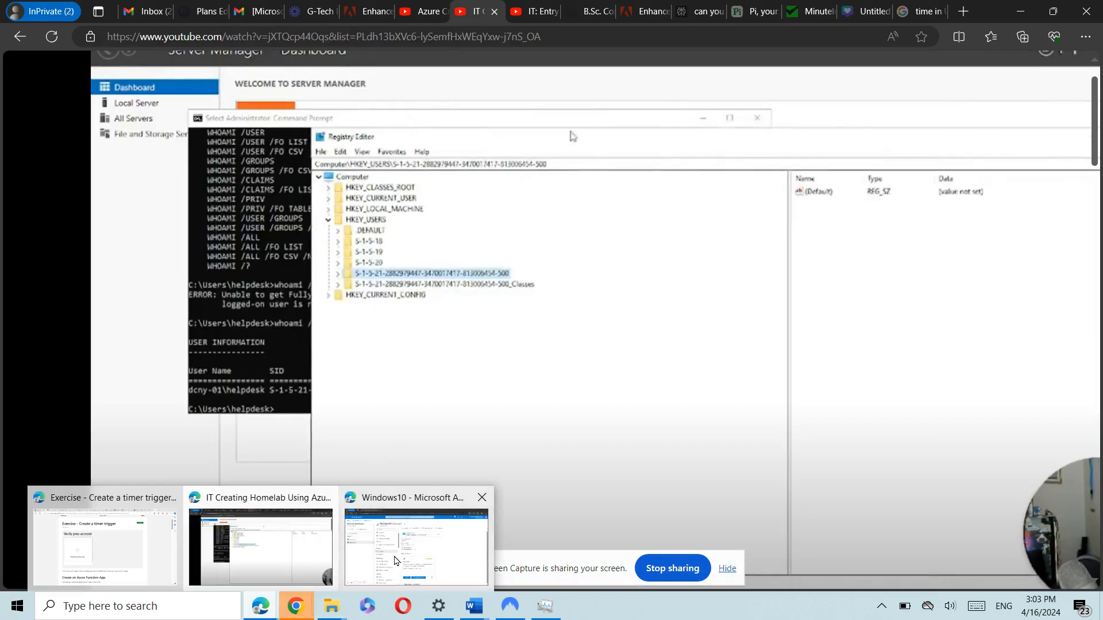
left_click(425, 540)
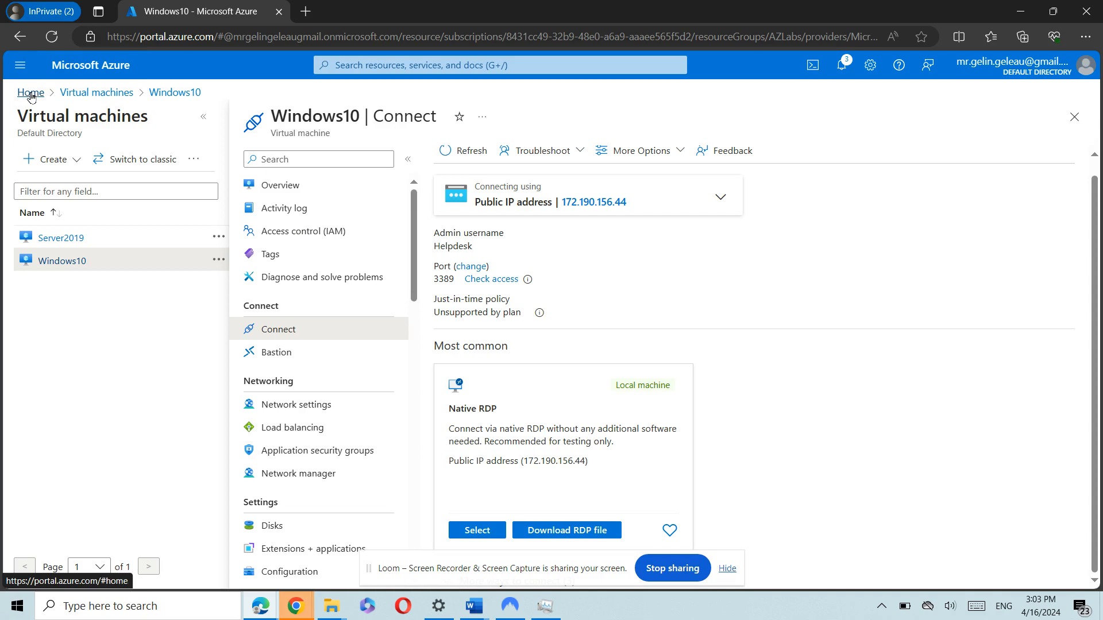
left_click(20, 64)
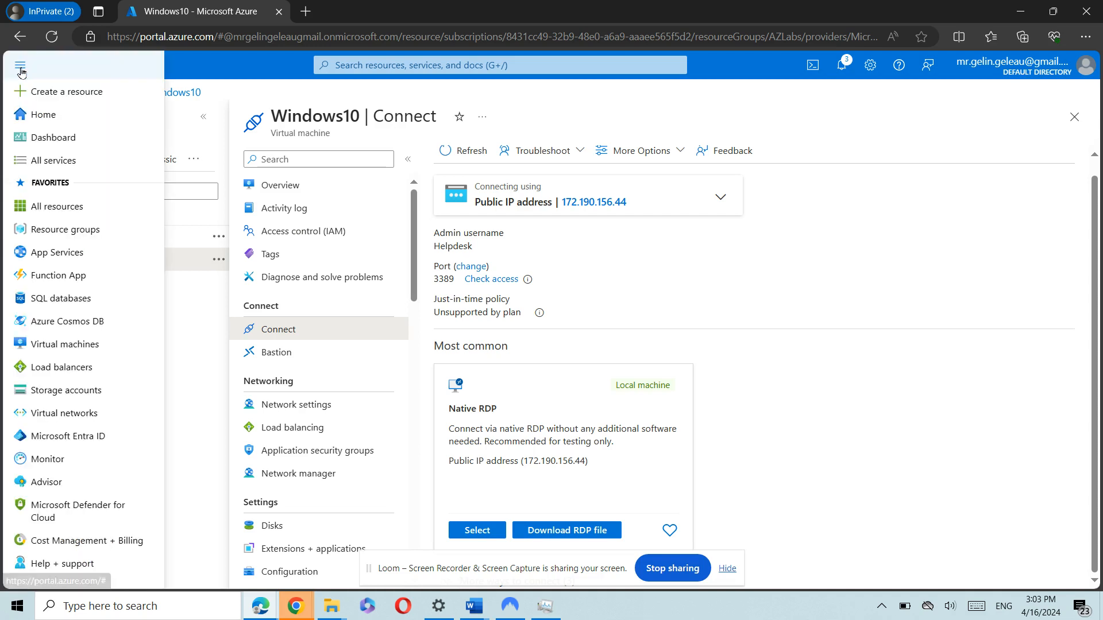
left_click(237, 74)
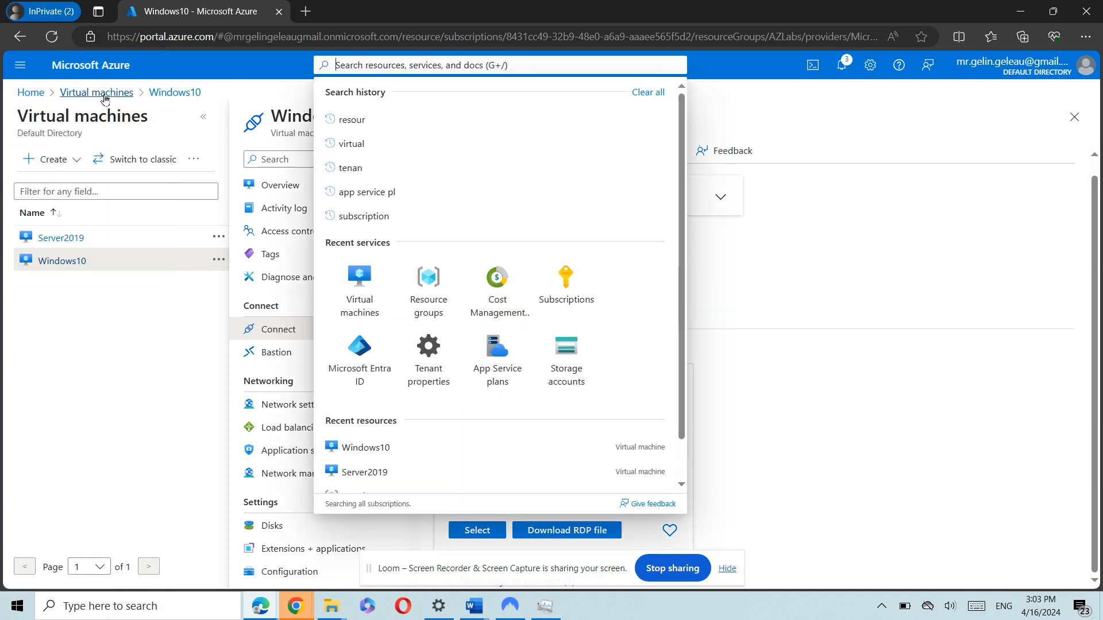
Step: Return to the Azure portal home and open the Connect page of the Server2019 virtual machine
left_click(41, 93)
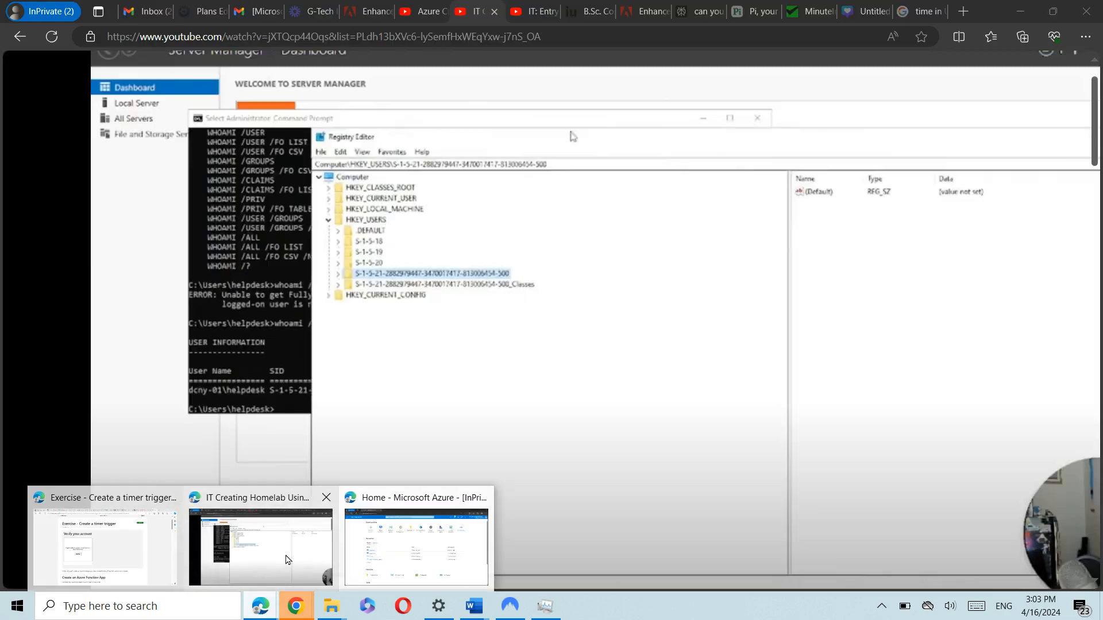
mouse_move(287, 560)
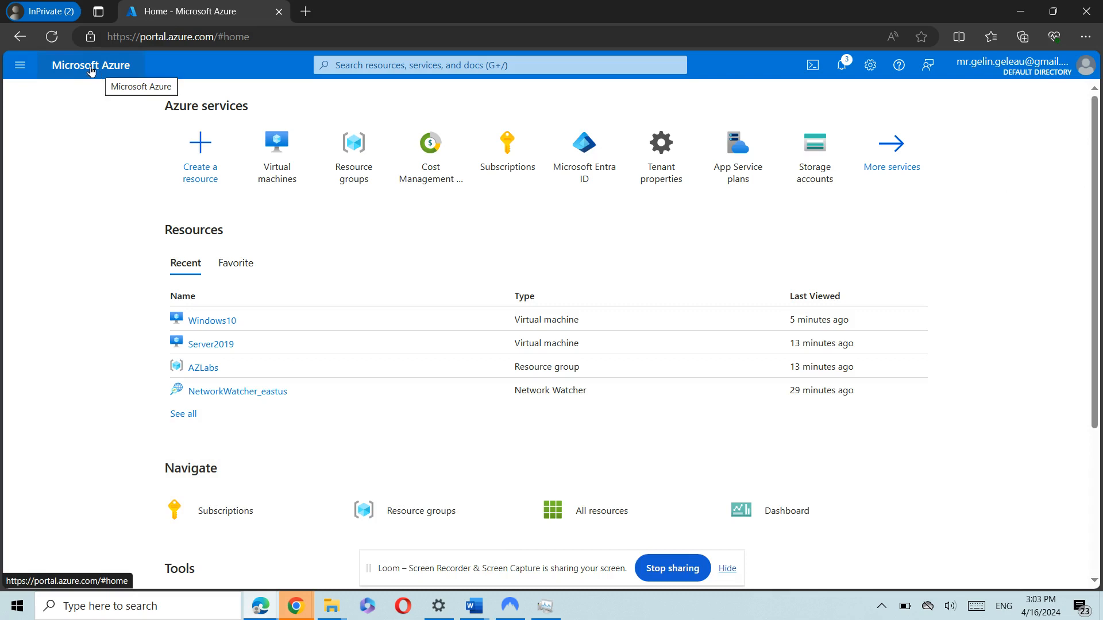
left_click(20, 65)
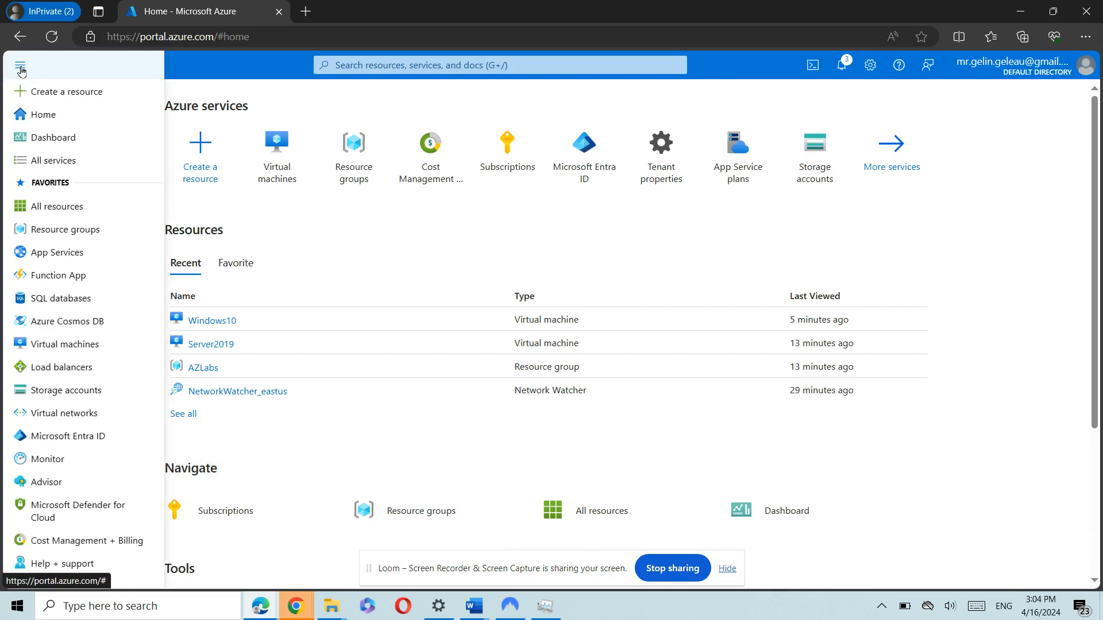
left_click(64, 344)
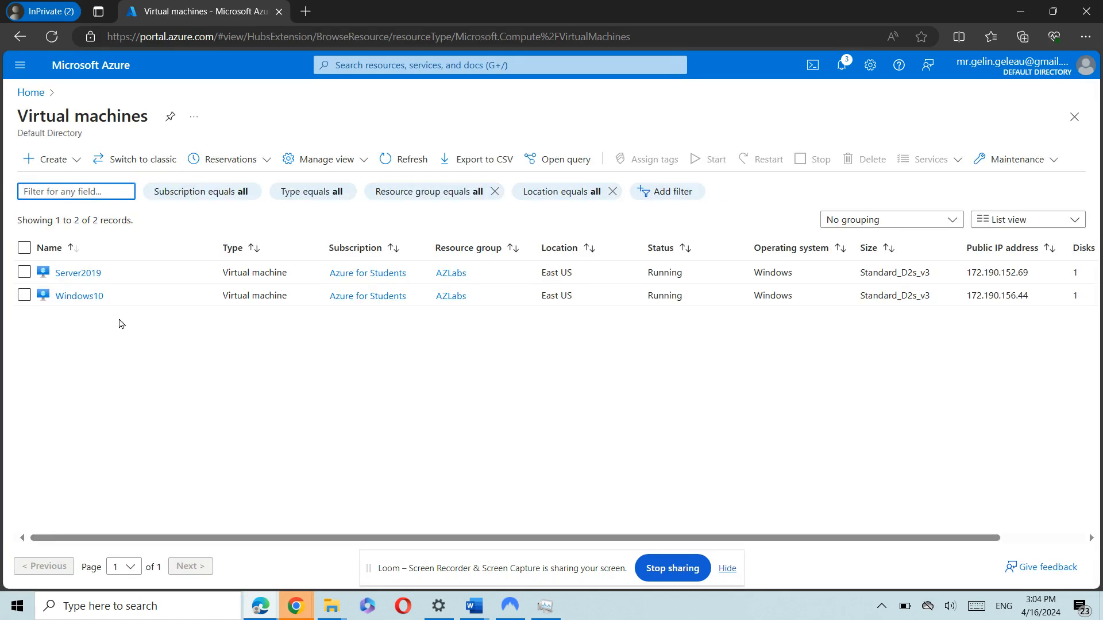
left_click(86, 274)
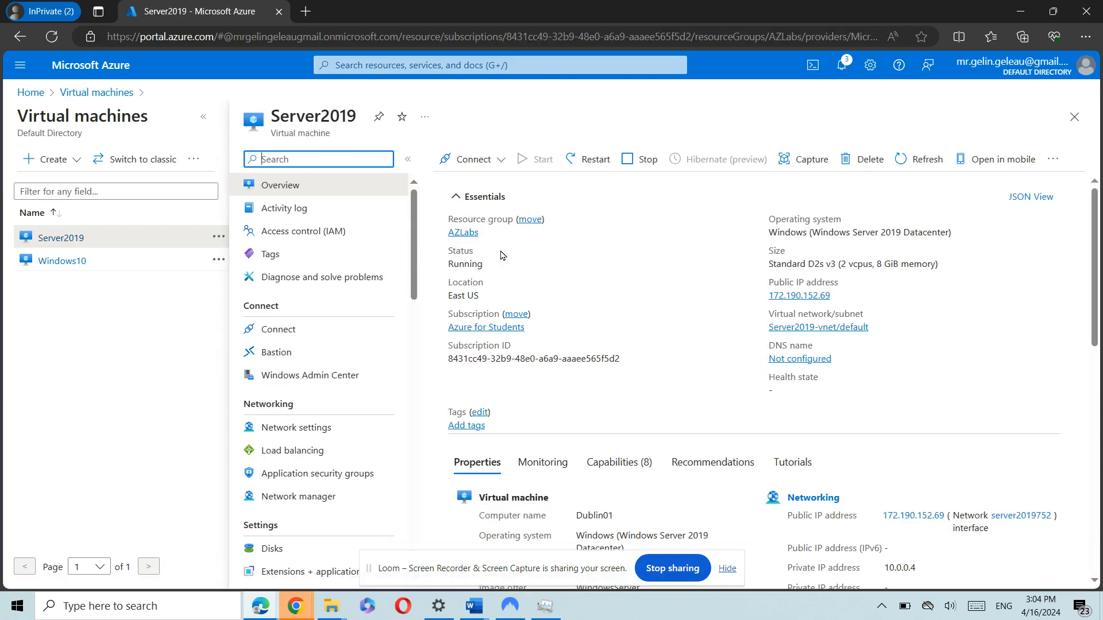
left_click(469, 161)
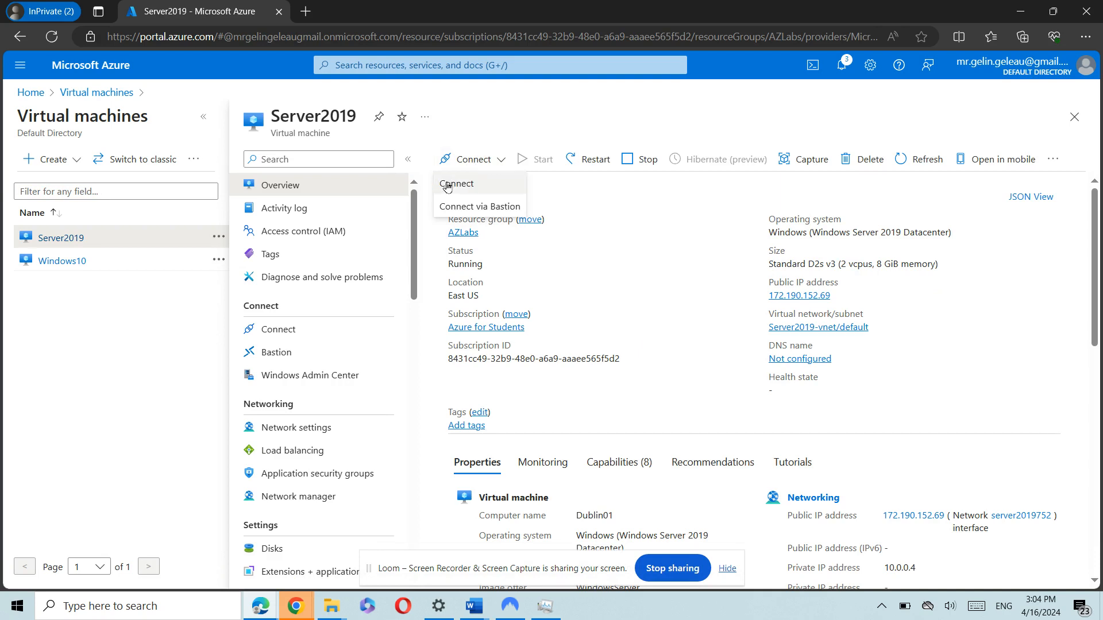
left_click(456, 185)
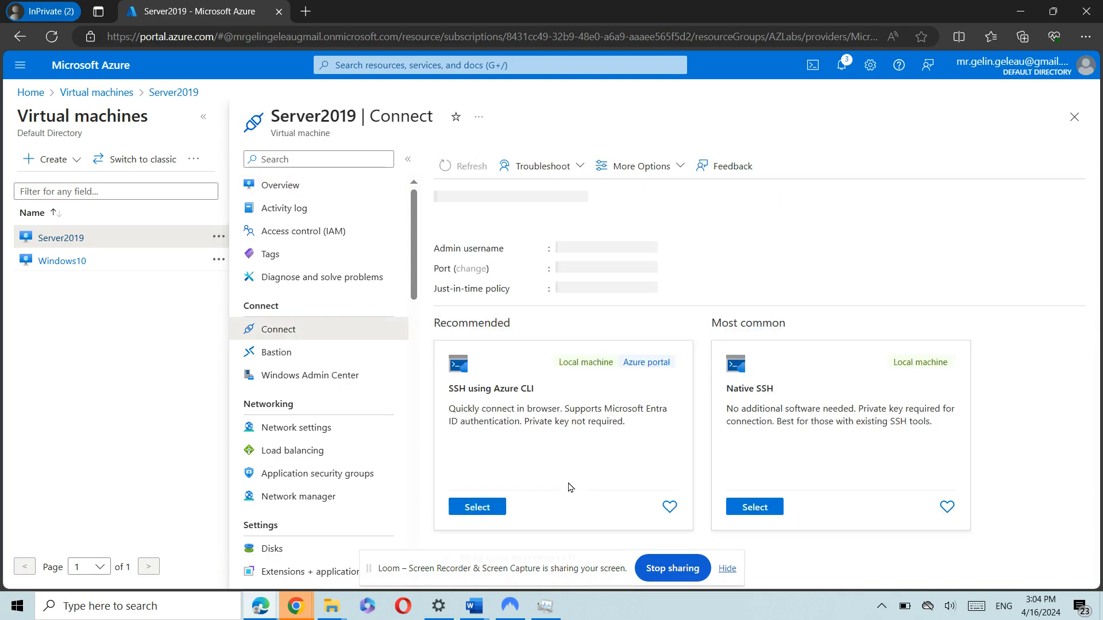
Step: Download Server2019's native RDP file, keep it despite the warning and connect with it to the unknown publisher's machine
scroll(522, 496, "down", 1)
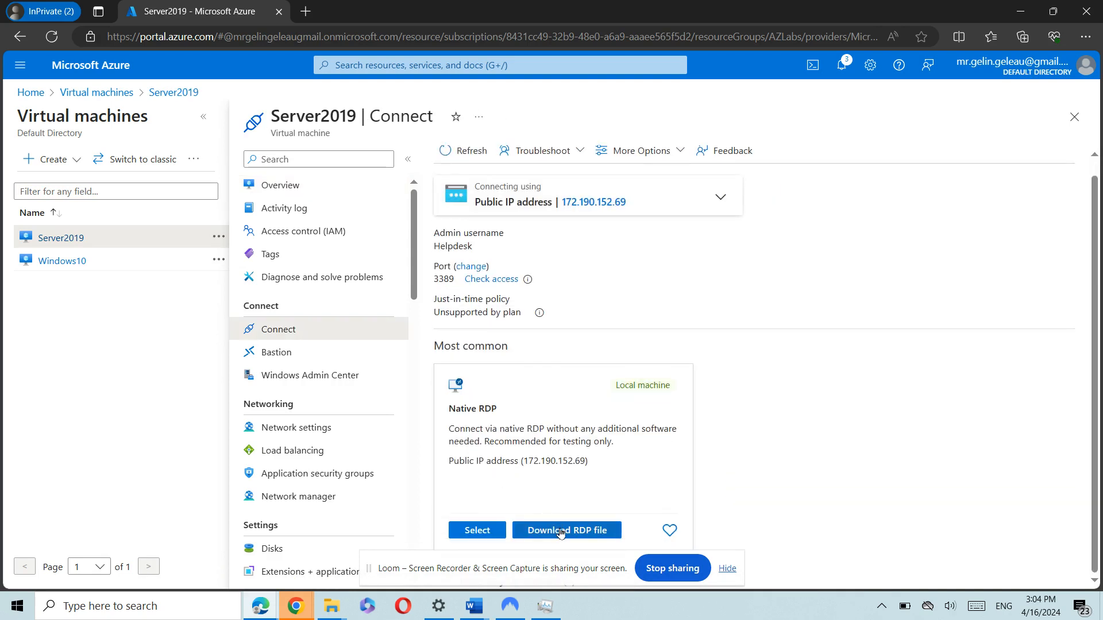
left_click(561, 531)
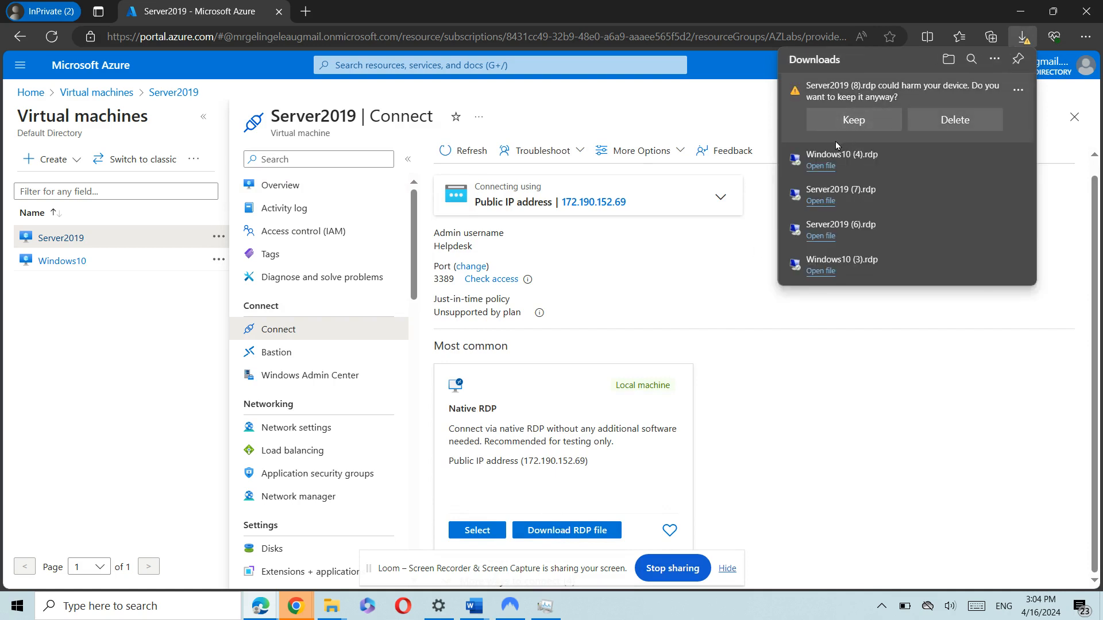
left_click(849, 118)
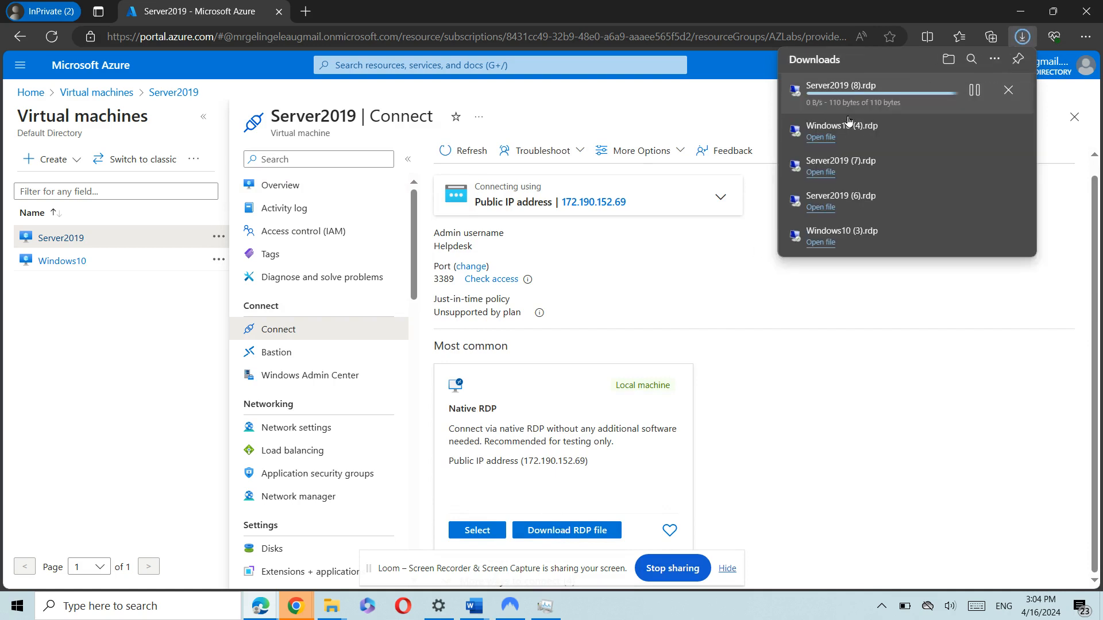
left_click(821, 97)
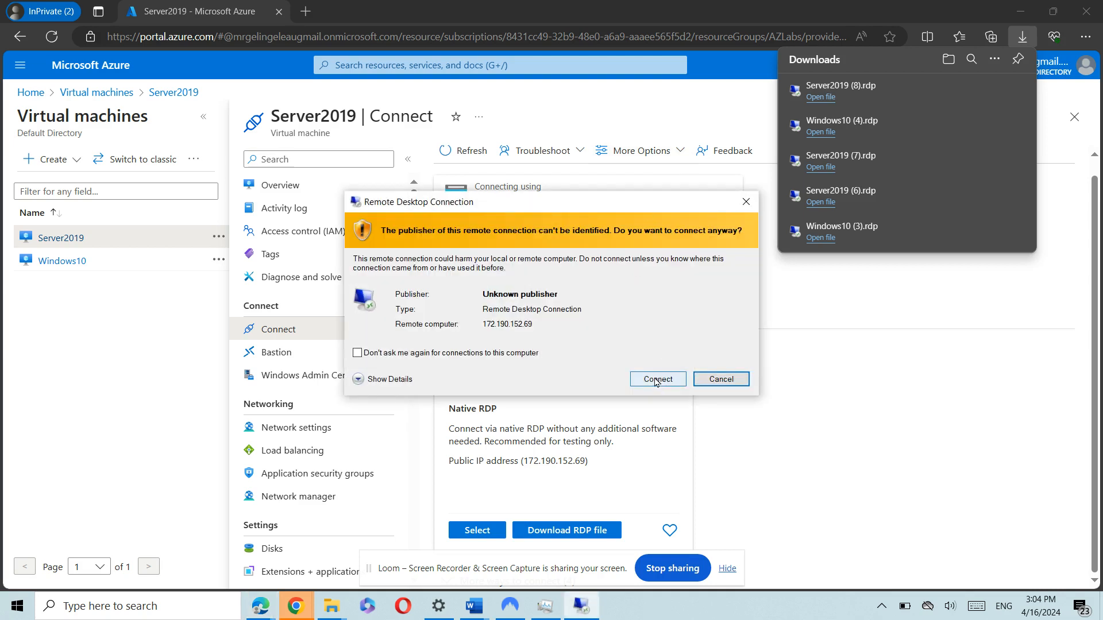
left_click(656, 381)
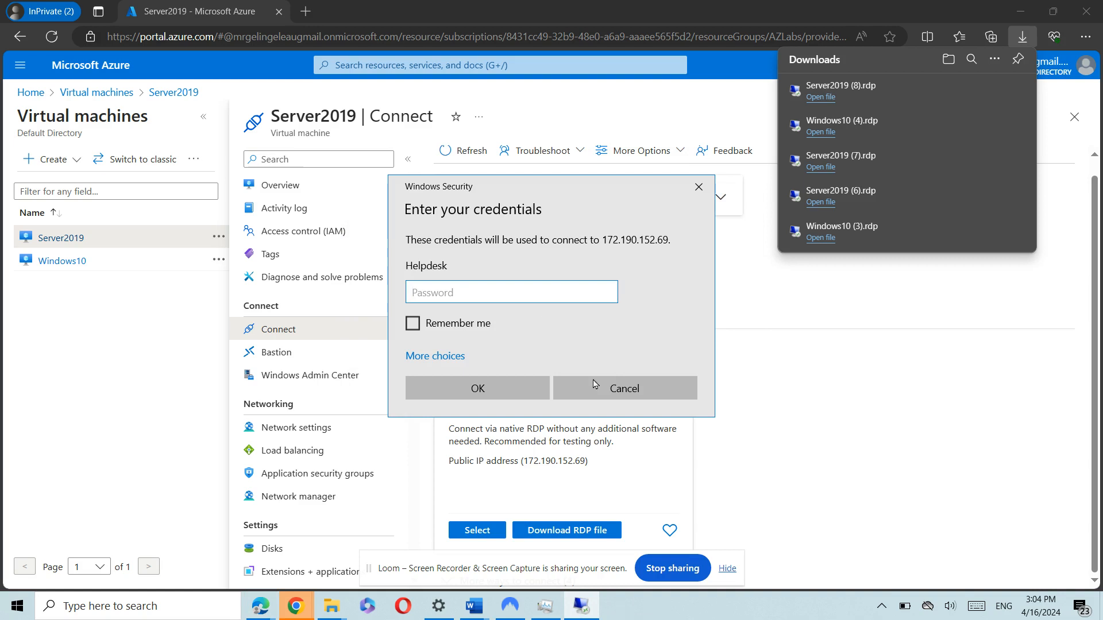
Step: Enter the Helpdesk account password and accept the certificate warning to connect to Server2019
key("Caps_Lock")
type("•••••••••")
key("Caps_Lock")
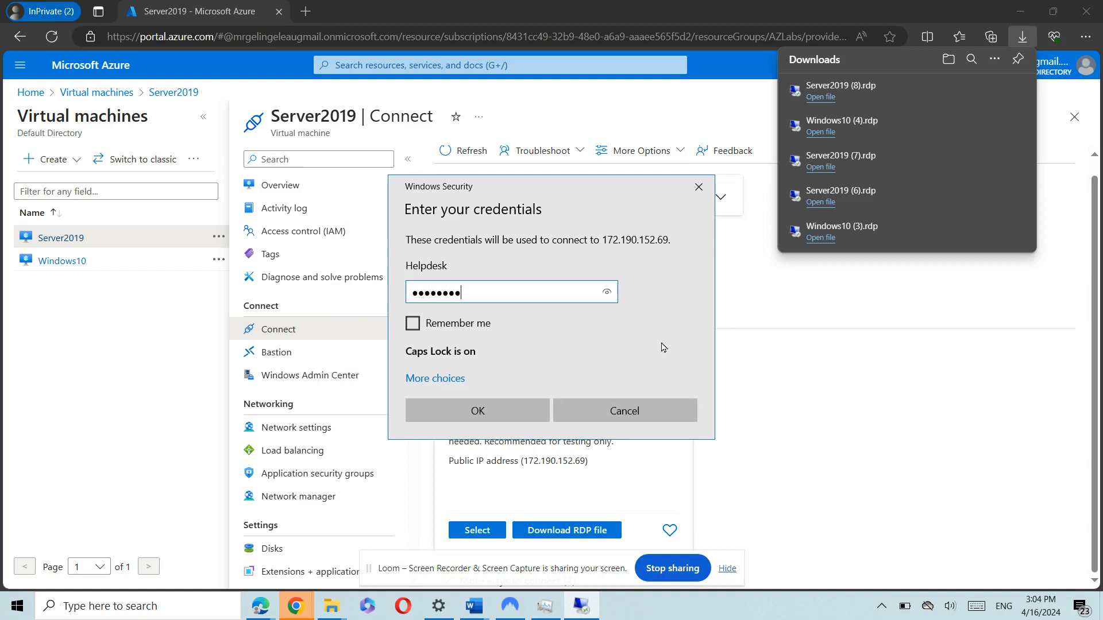
type("•••••••")
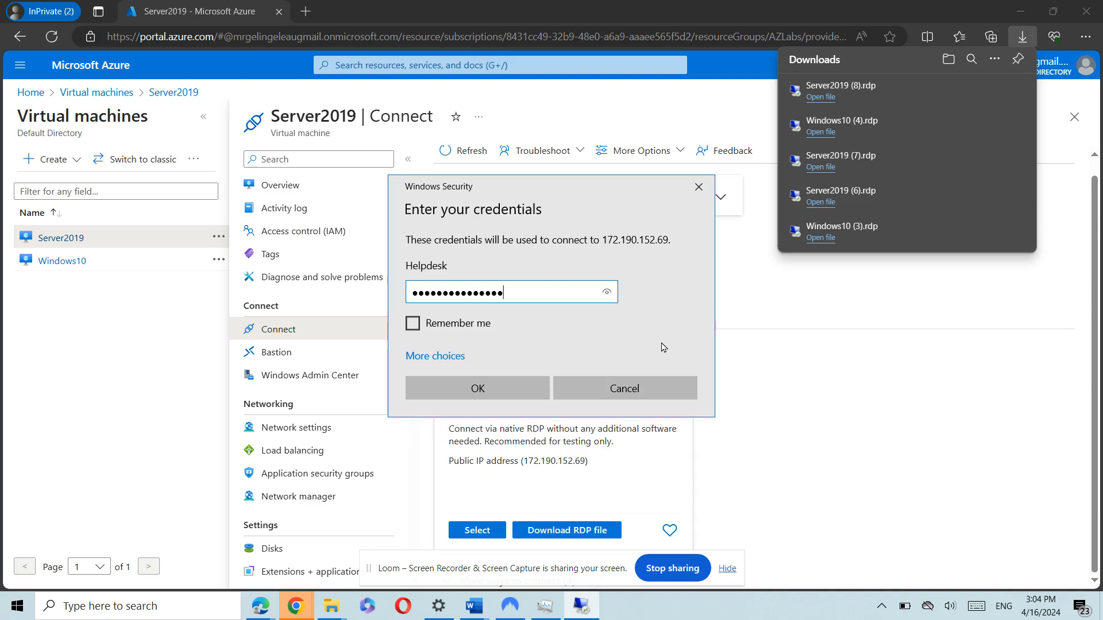
key("Return")
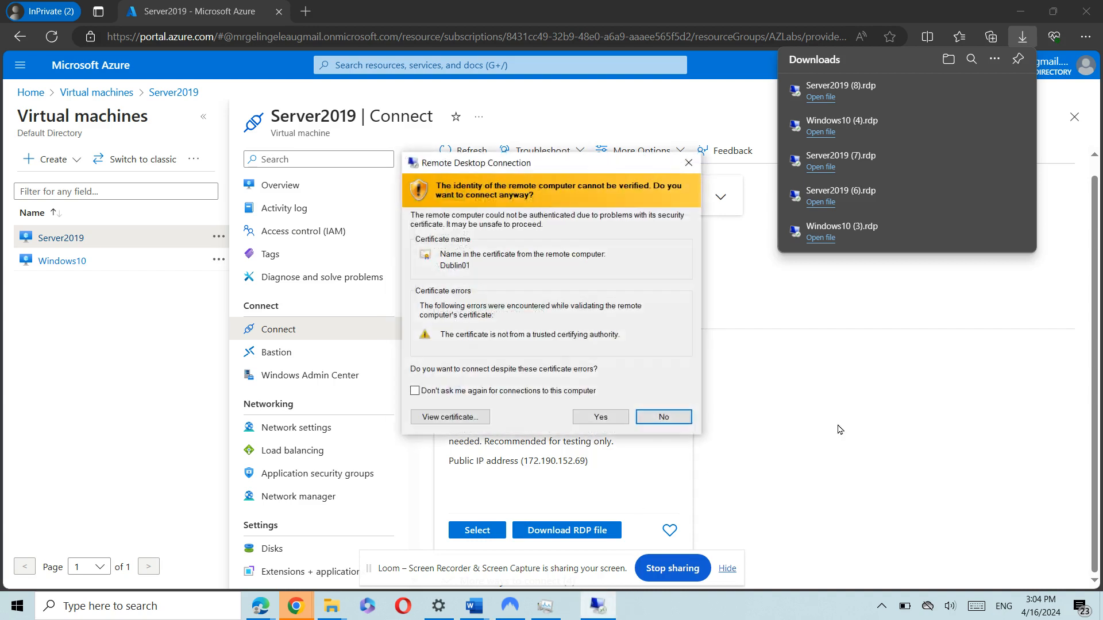
left_click(840, 430)
left_click(581, 606)
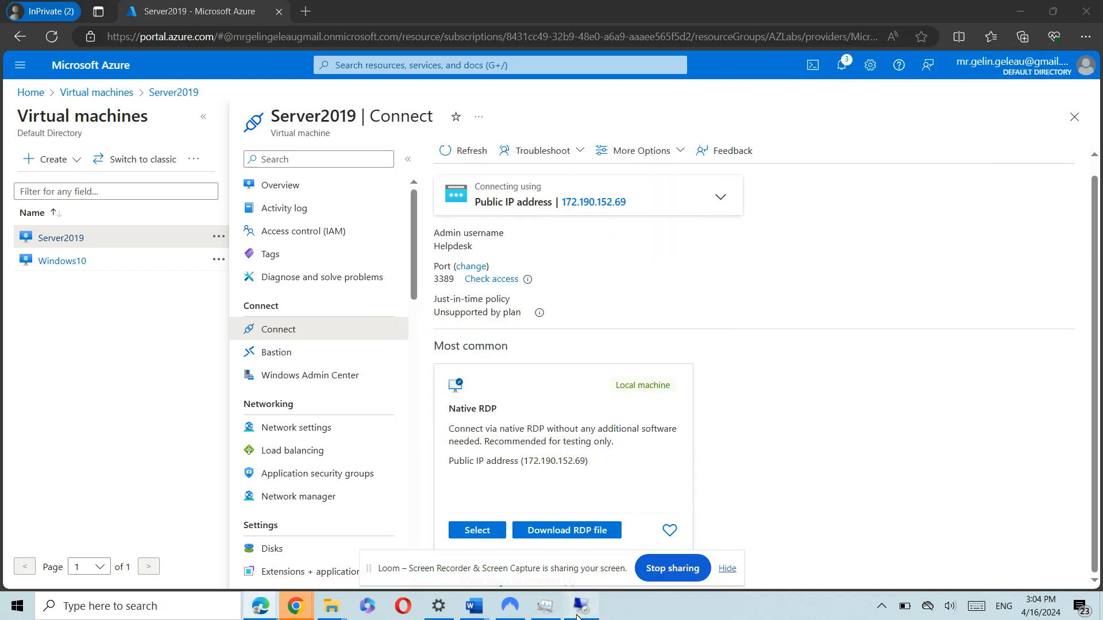
left_click(585, 414)
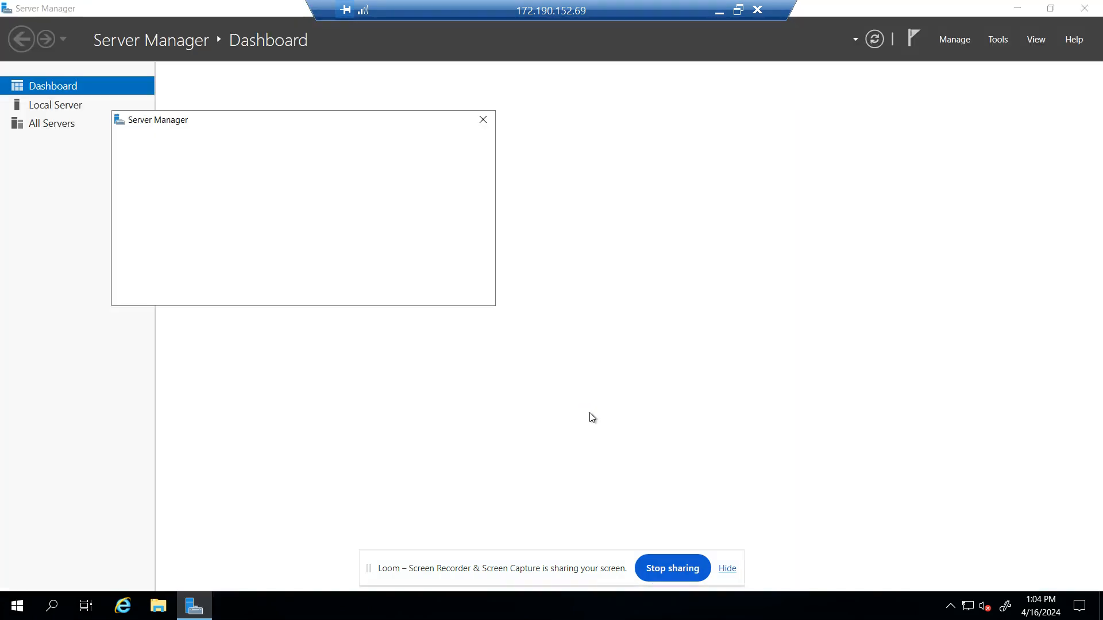
Step: Close Server Manager and its pop-up message, and open File Explorer, closing the surplus windows so one remains
left_click(484, 121)
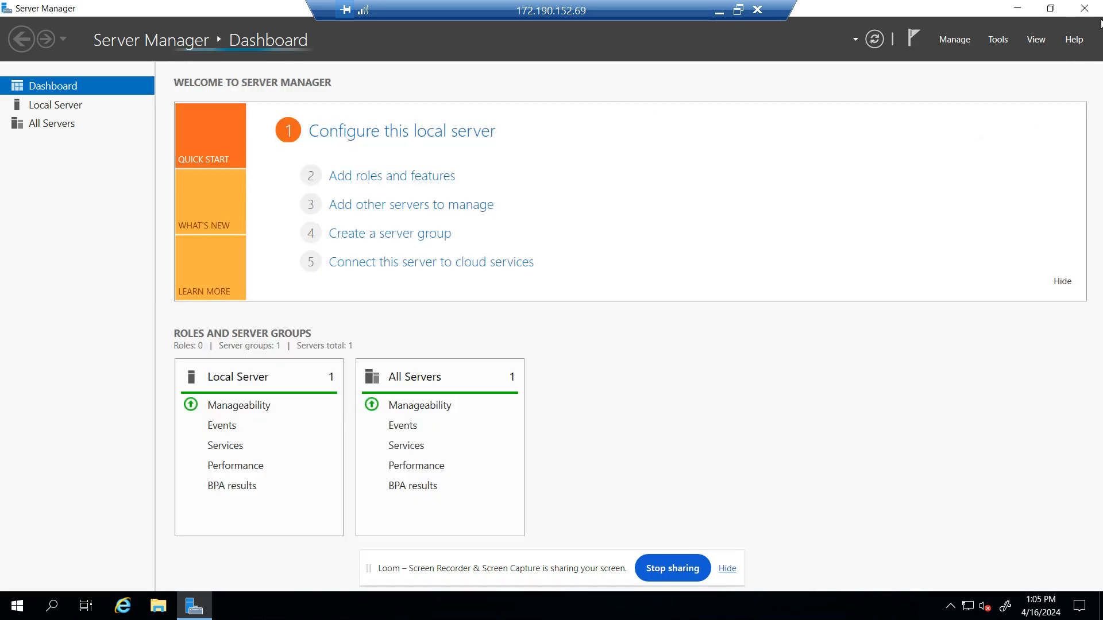
left_click(1083, 8)
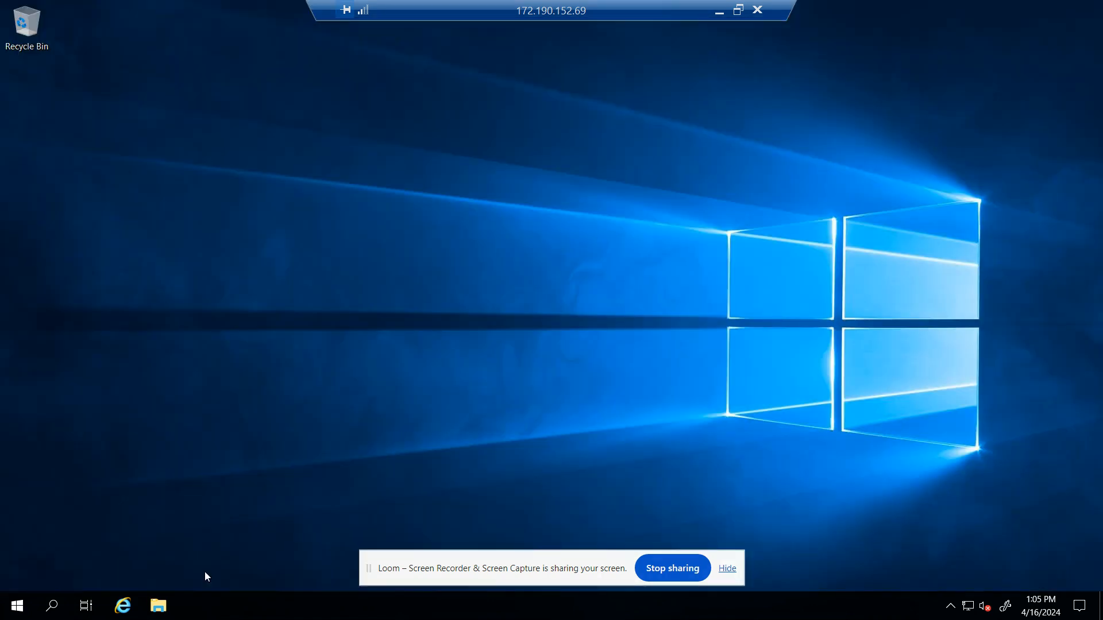
right_click(162, 613)
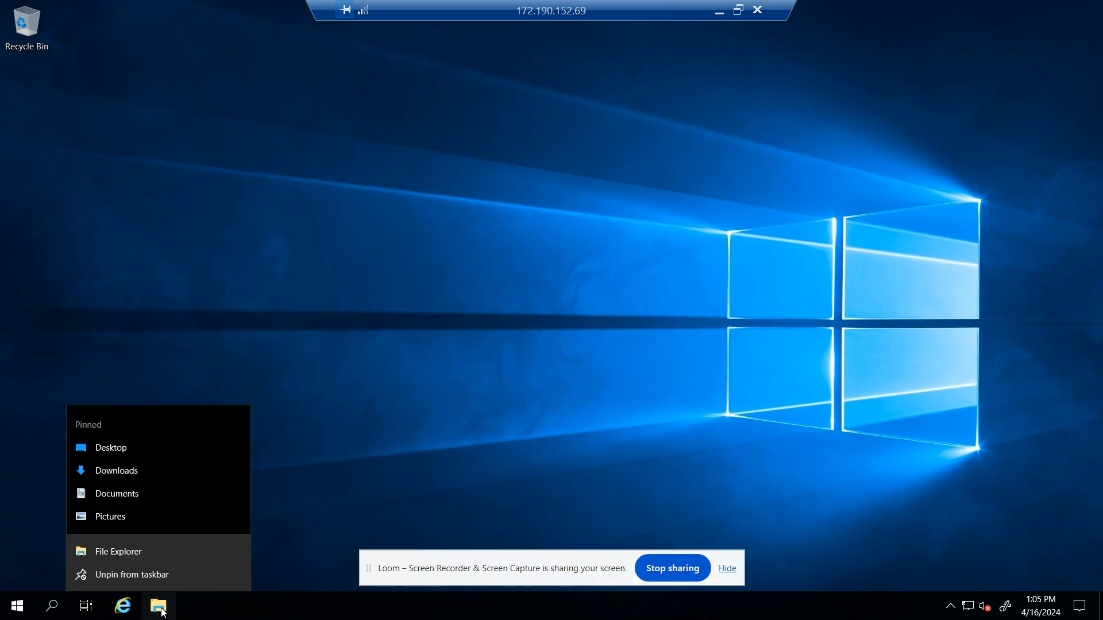
left_click(147, 543)
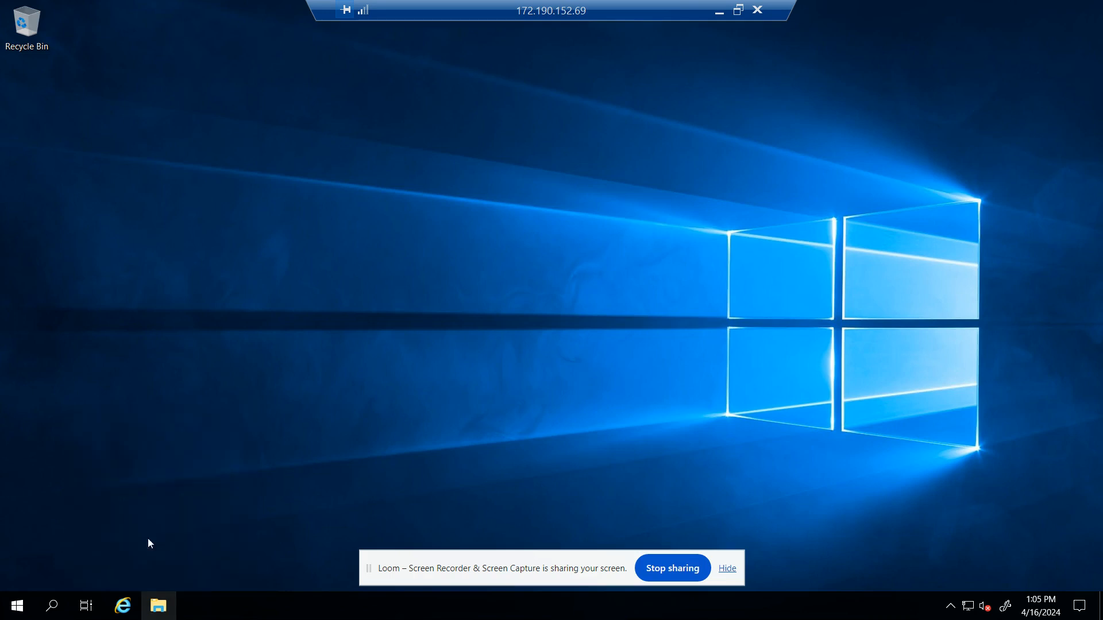
left_click(162, 610)
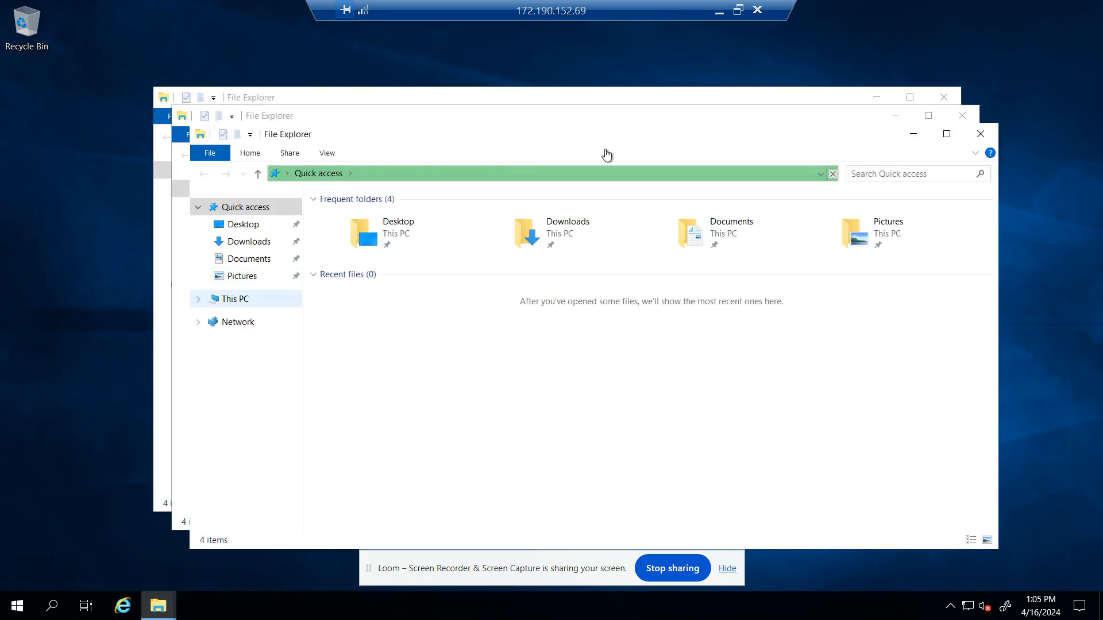
left_click(958, 122)
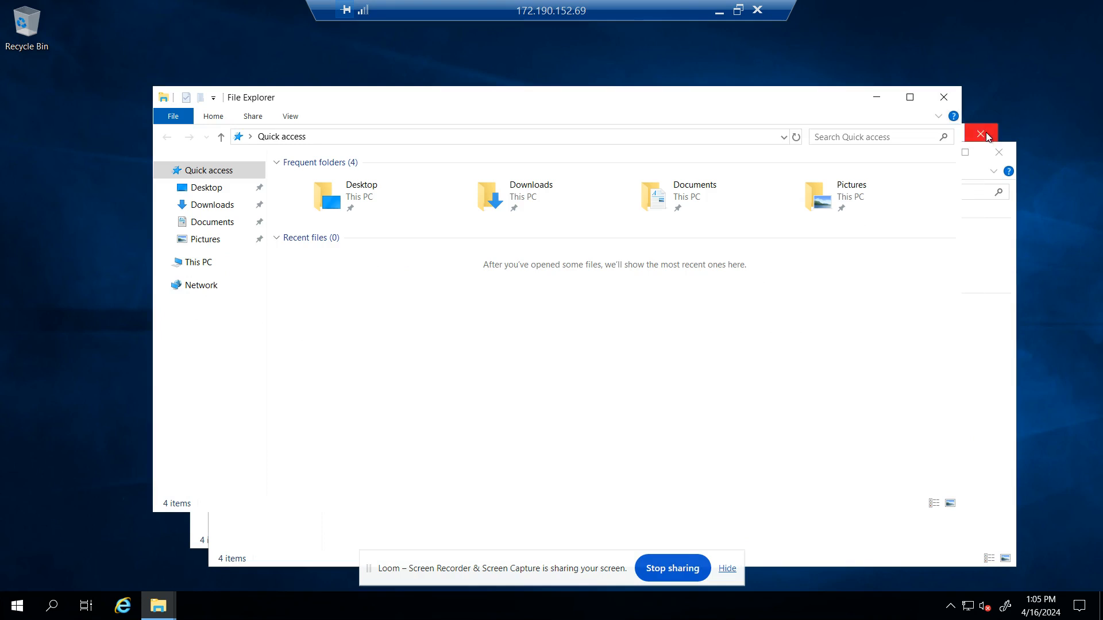
left_click(987, 136)
left_click(999, 153)
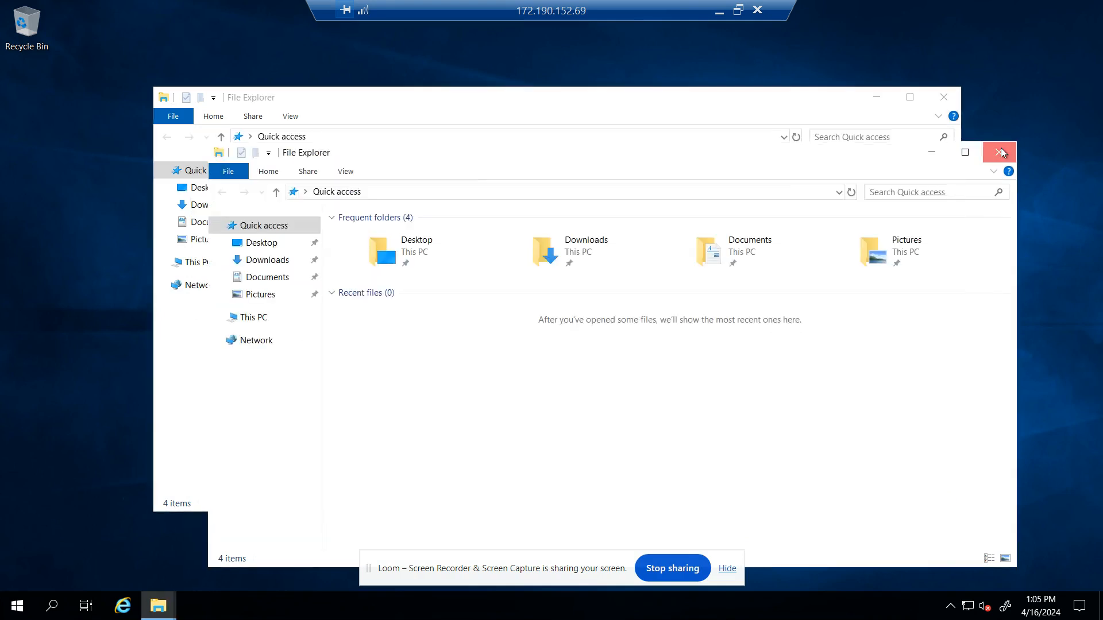
Step: Check the server's computer name in the properties of This PC and close the System and File Explorer windows
right_click(190, 262)
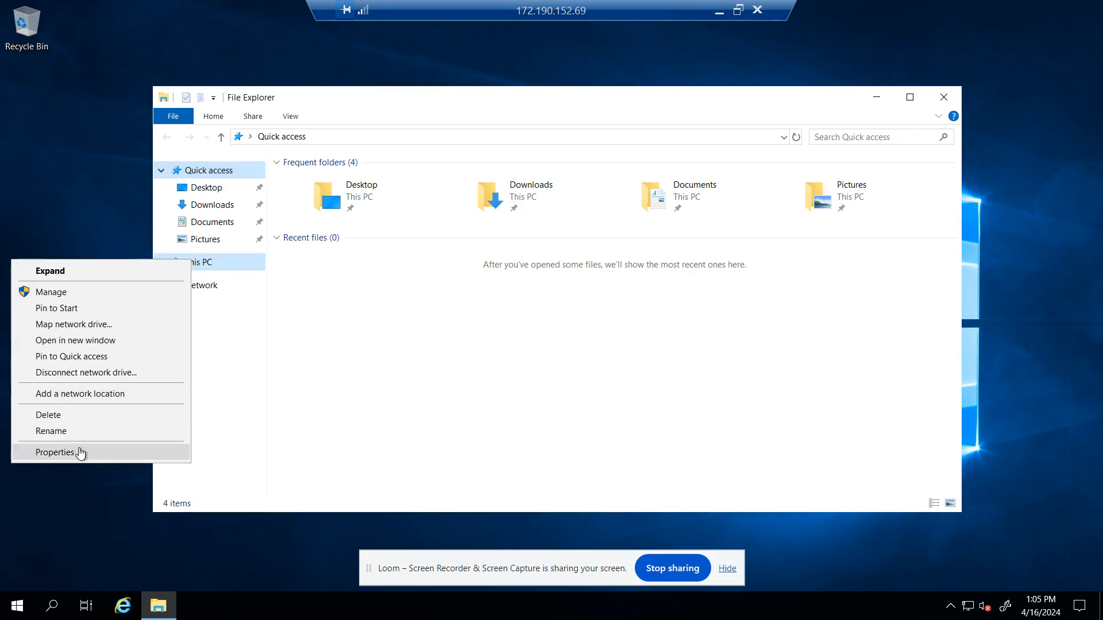
left_click(54, 452)
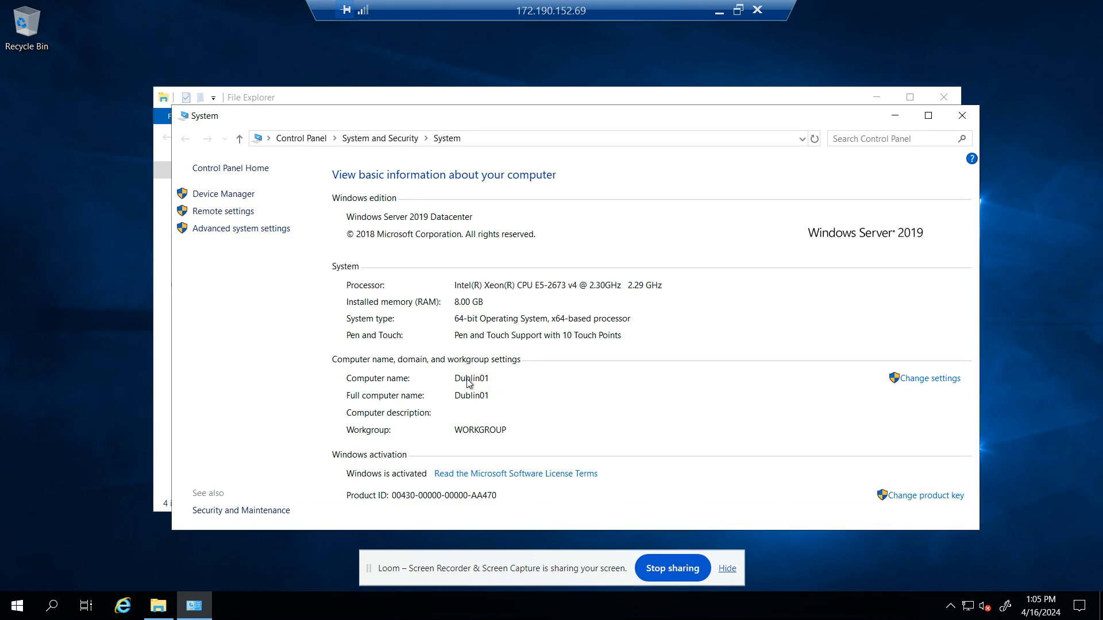
left_click(961, 122)
left_click(948, 100)
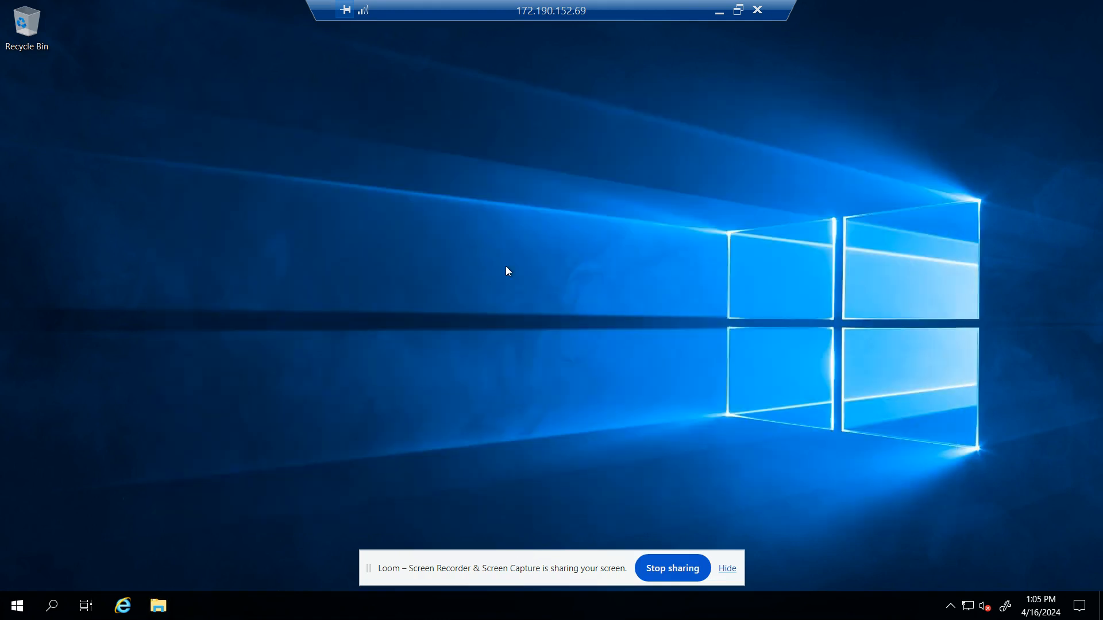
Step: Open Command Prompt and display the whoami help by running whoami /?
left_click(53, 608)
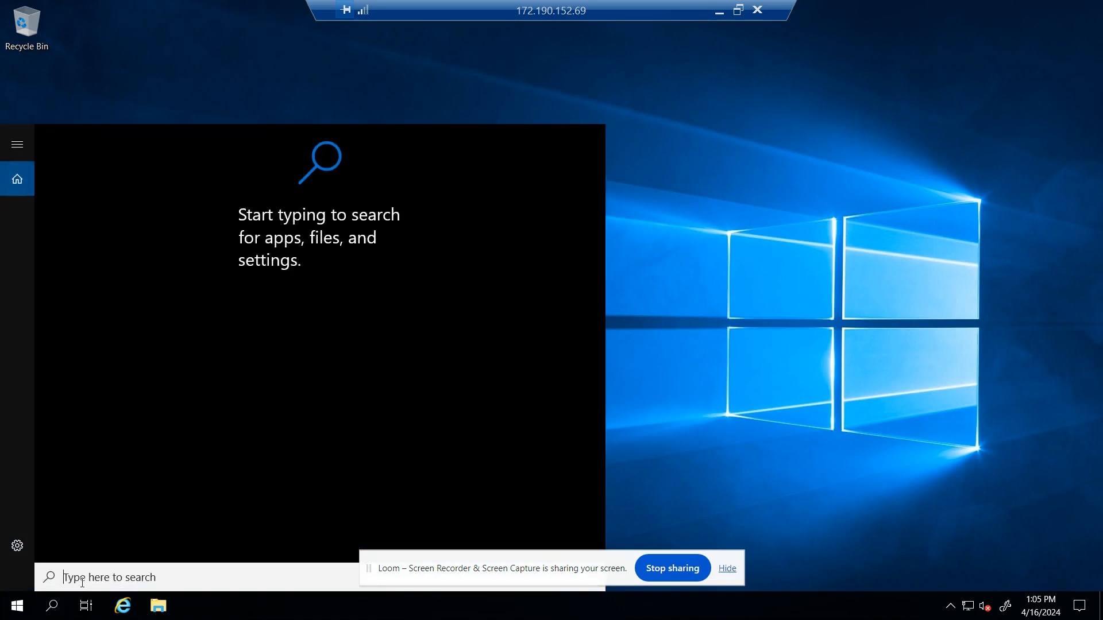
type("c")
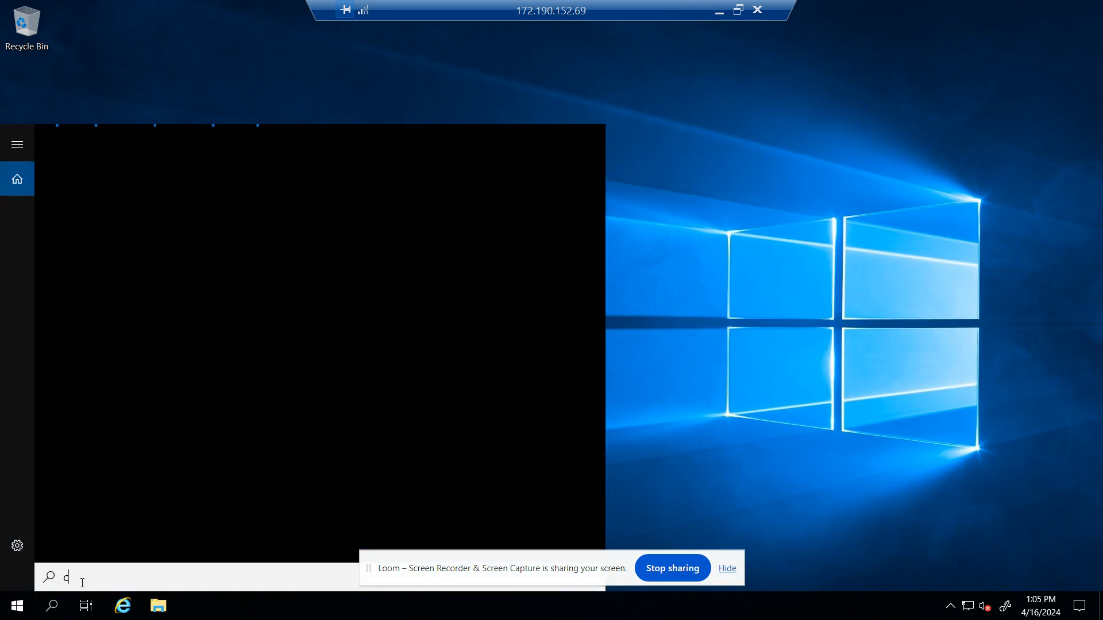
type("om")
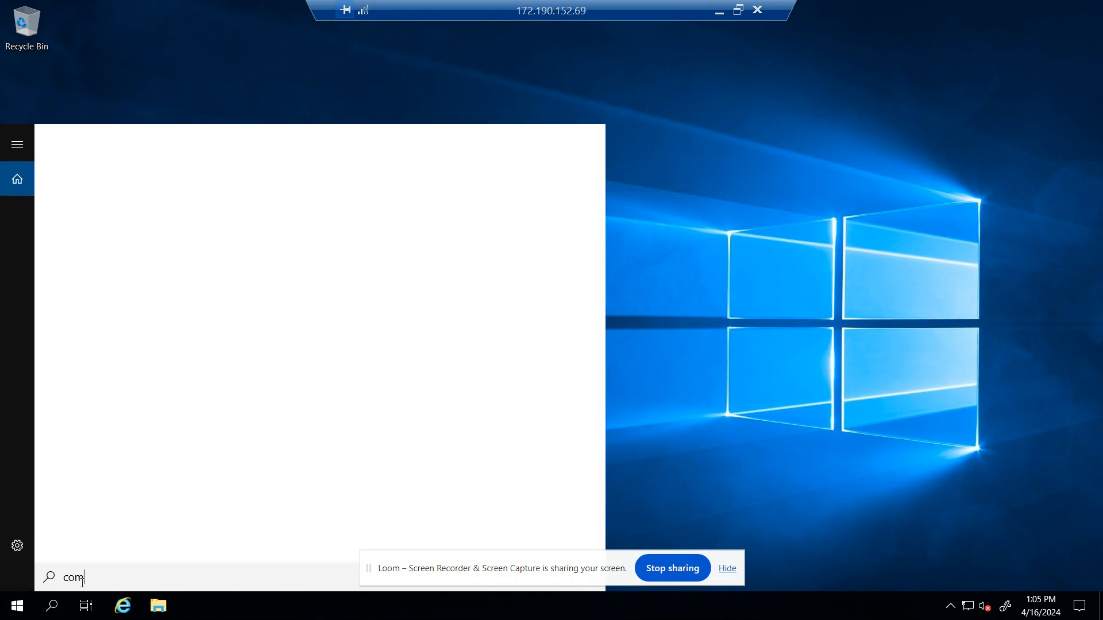
key("Return")
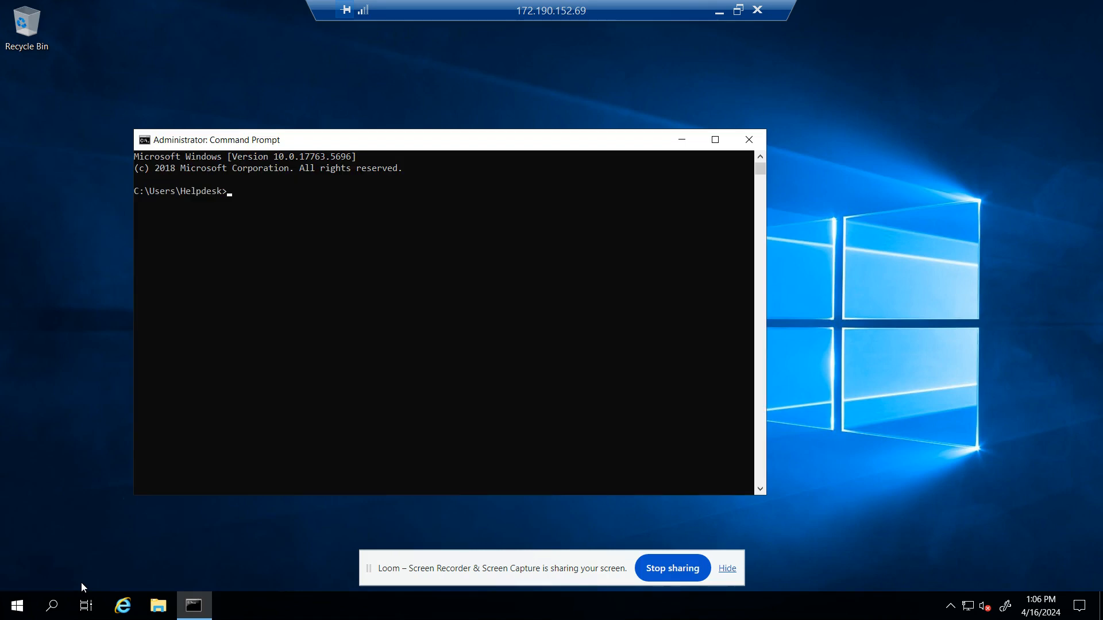
type("whoami /?")
key("Return")
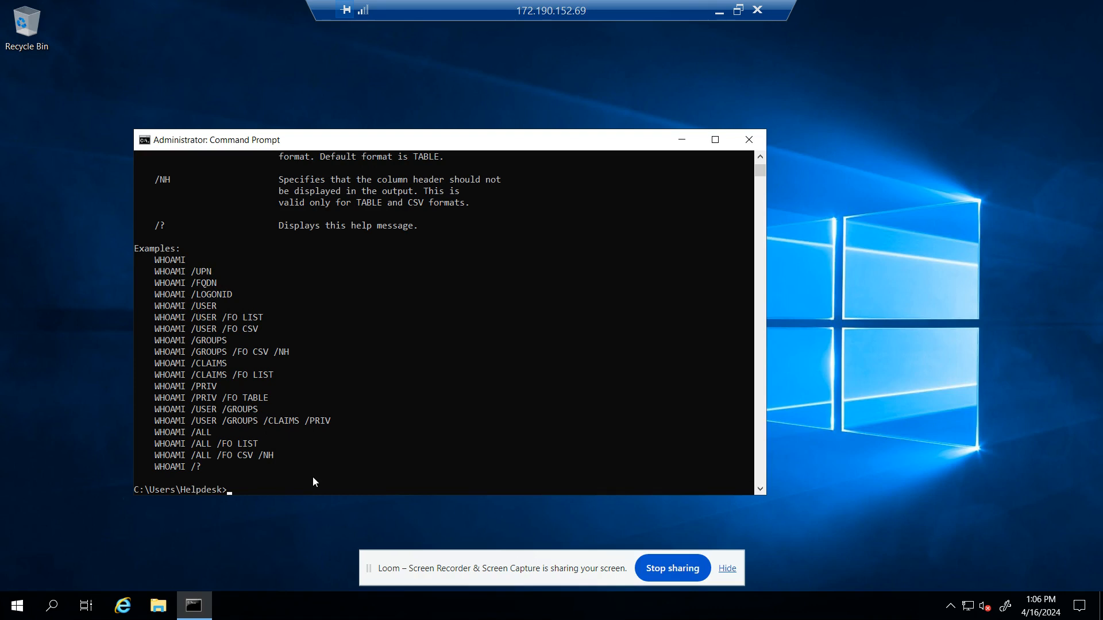
Step: Run whoami /user and highlight the SID of the Helpdesk account in the output
type("whojx")
key("BackSpace")
key("BackSpace")
key("BackSpace")
key("BackSpace")
key("BackSpace")
key("Up")
key("BackSpace")
type("usee")
key("BackSpace")
type("r")
key("Return")
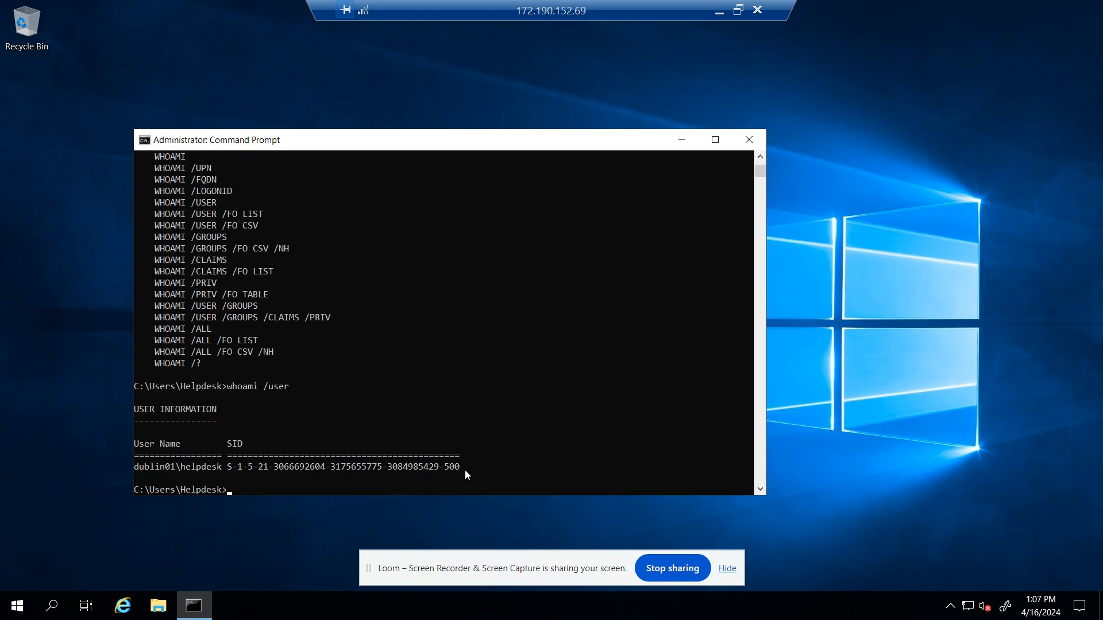
left_click_drag(466, 469, 235, 468)
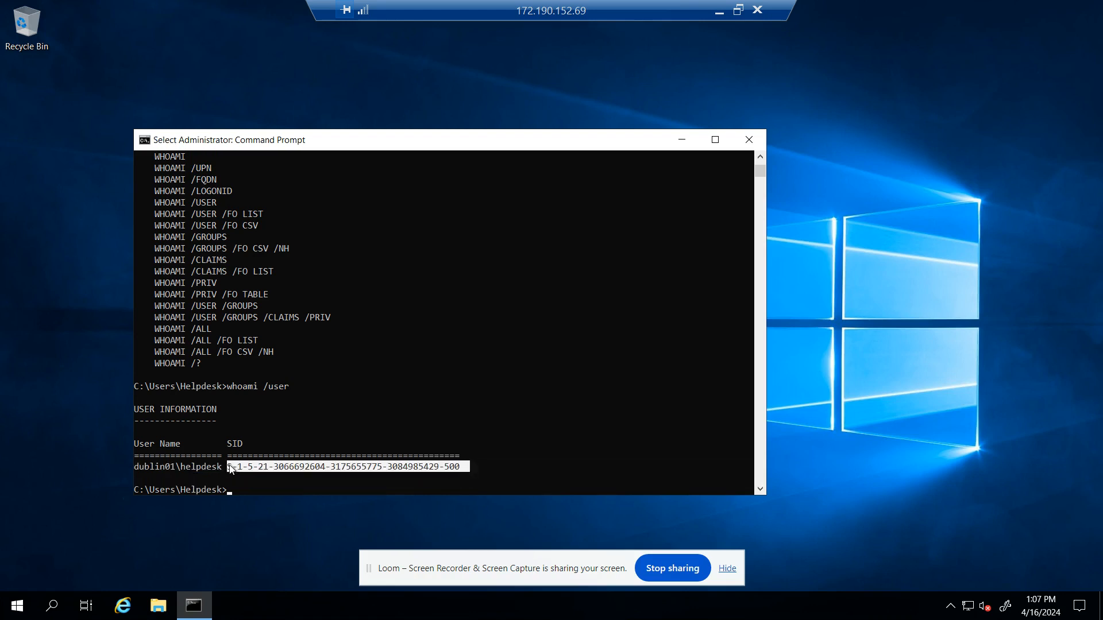
left_click(358, 467)
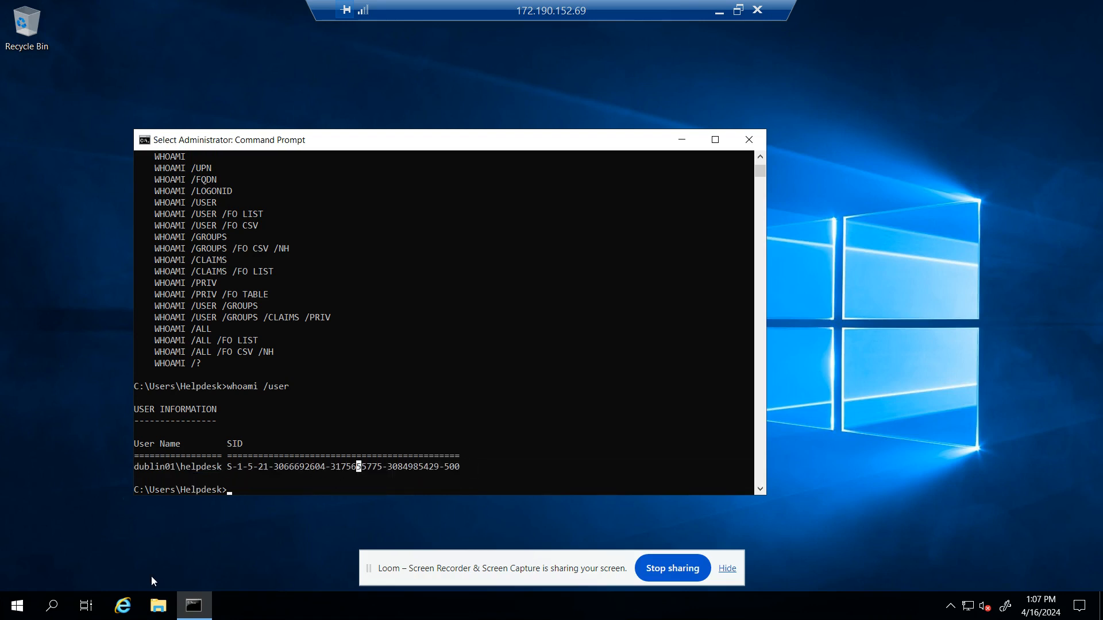
Step: Search Windows for Registry Editor and open it
left_click(55, 609)
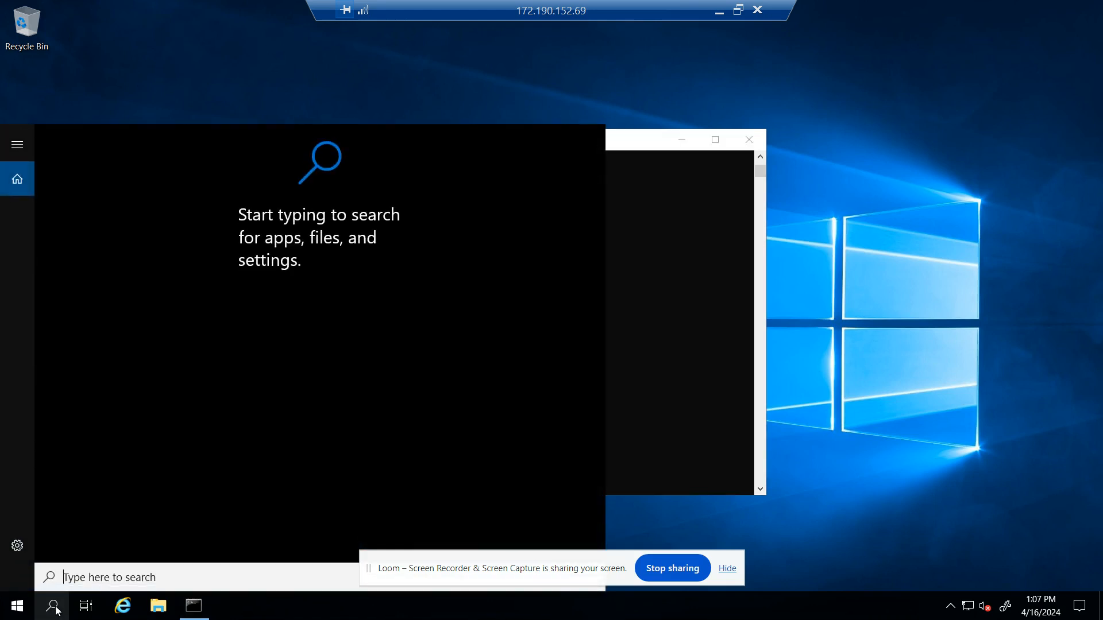
left_click(56, 609)
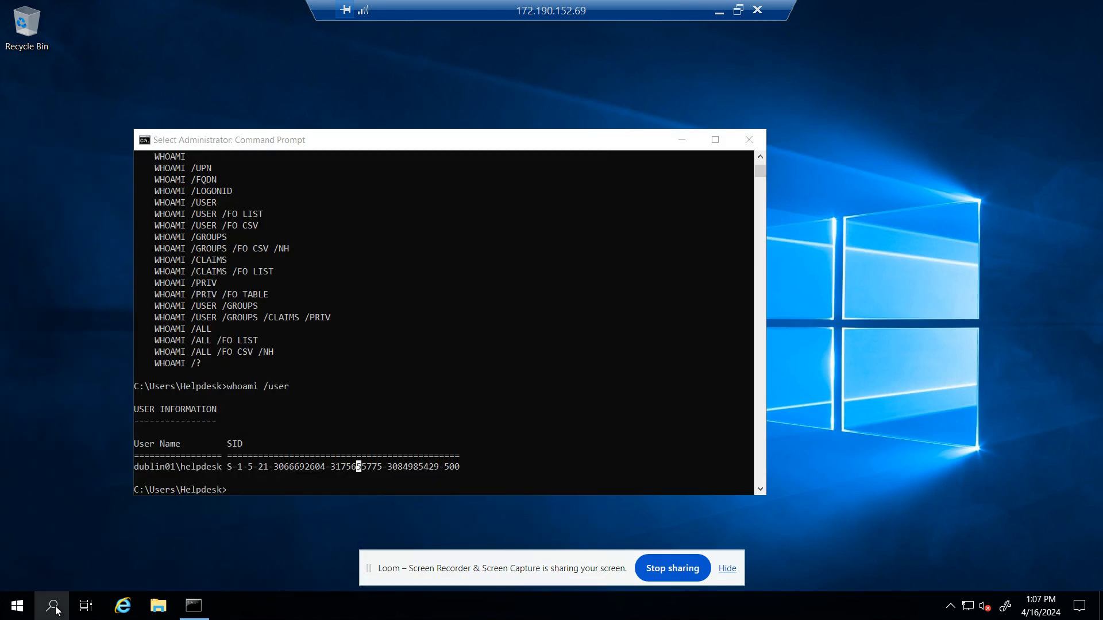
left_click(56, 609)
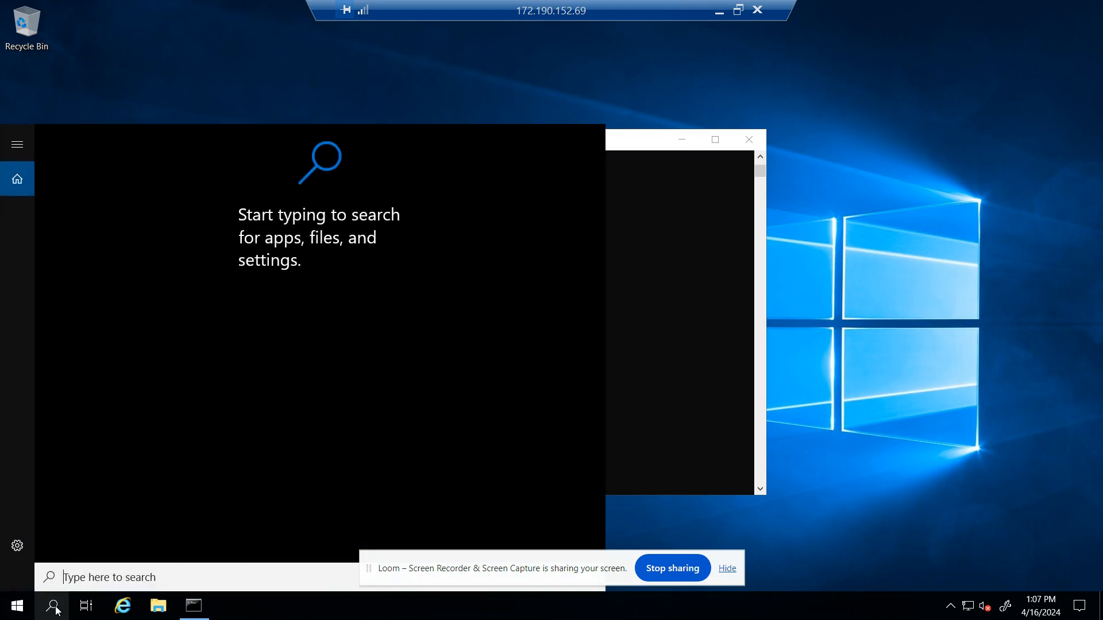
type("re")
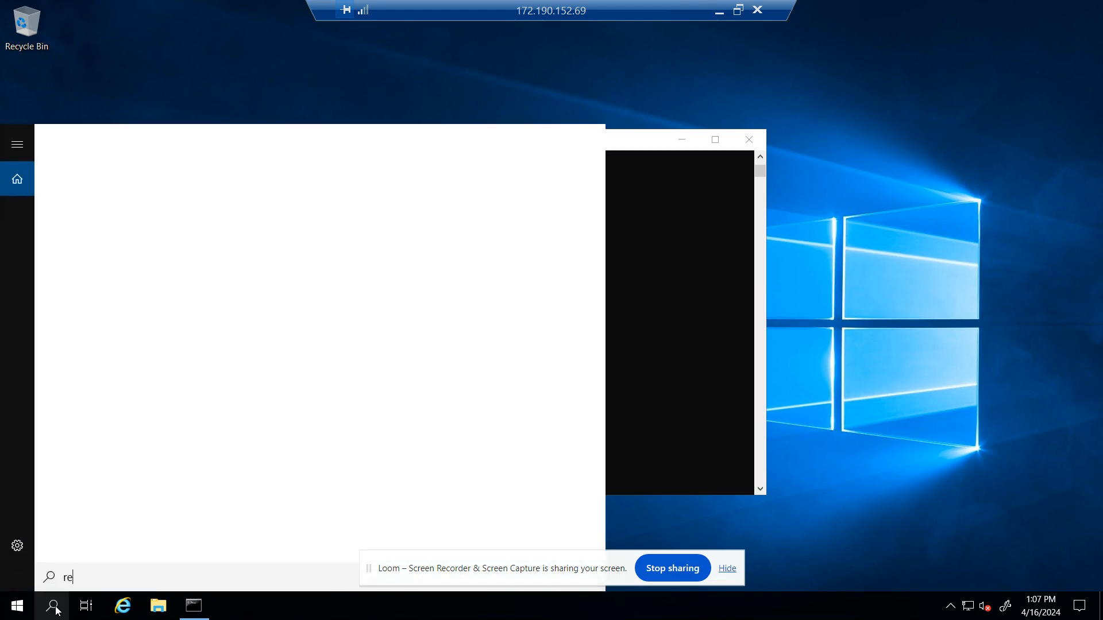
type("gi")
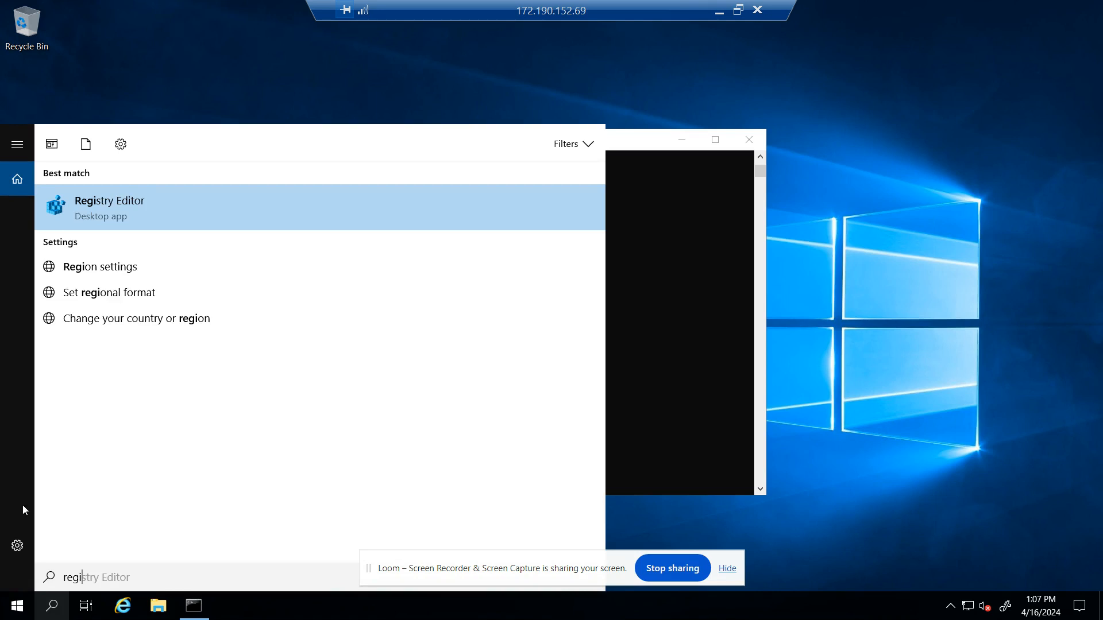
left_click(121, 201)
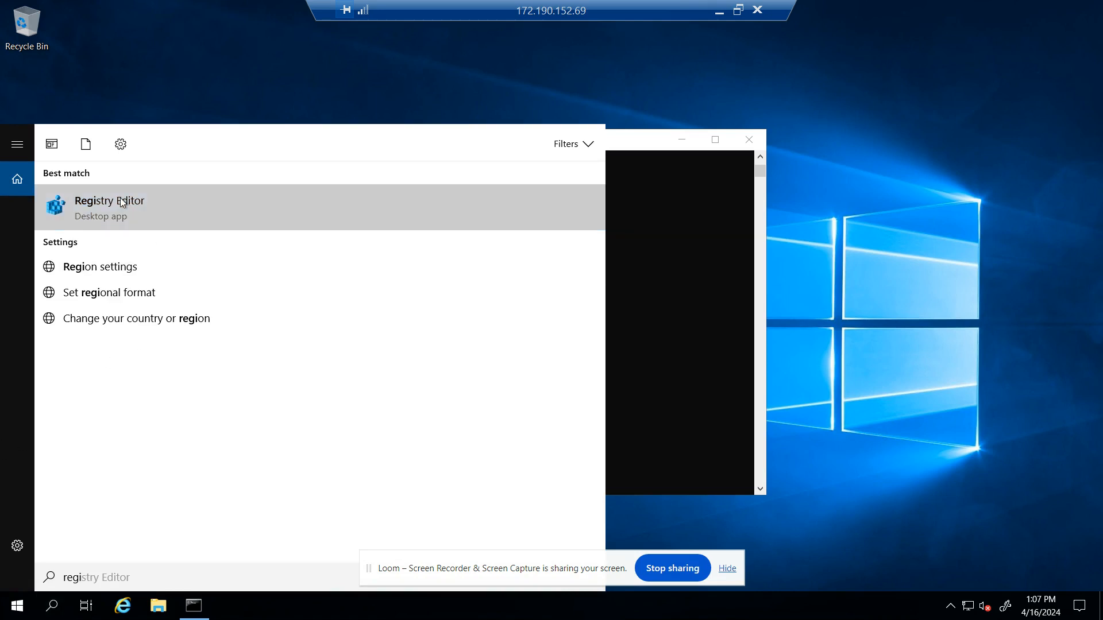
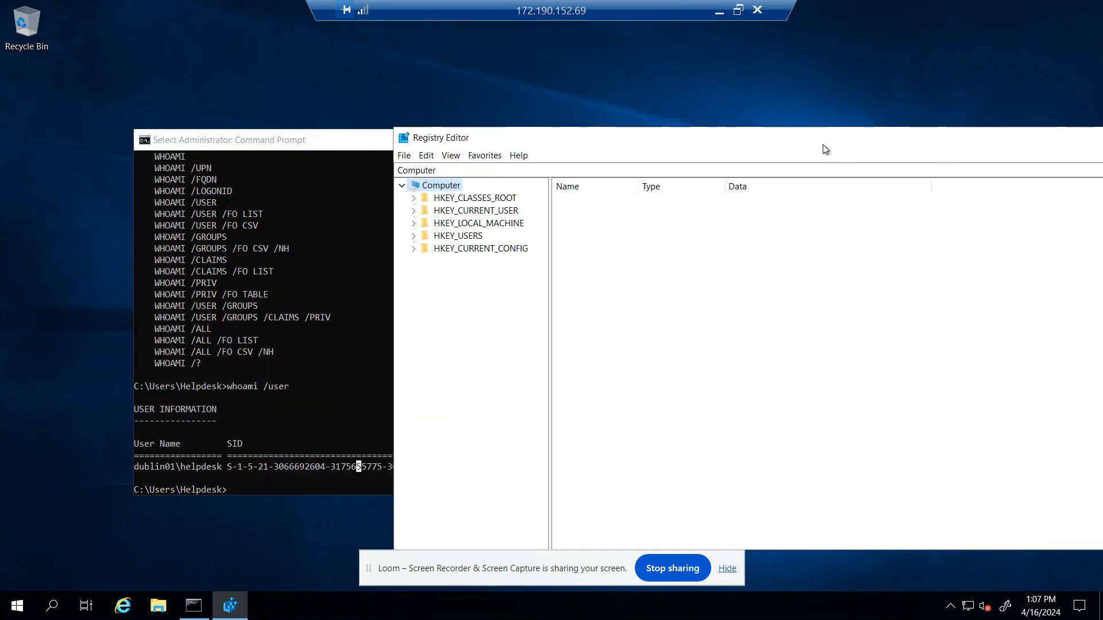
Step: Place Registry Editor beside the whoami output, widen its key tree, and expand the Helpdesk account's SID key under HKEY_USERS
left_click_drag(826, 148, 962, 27)
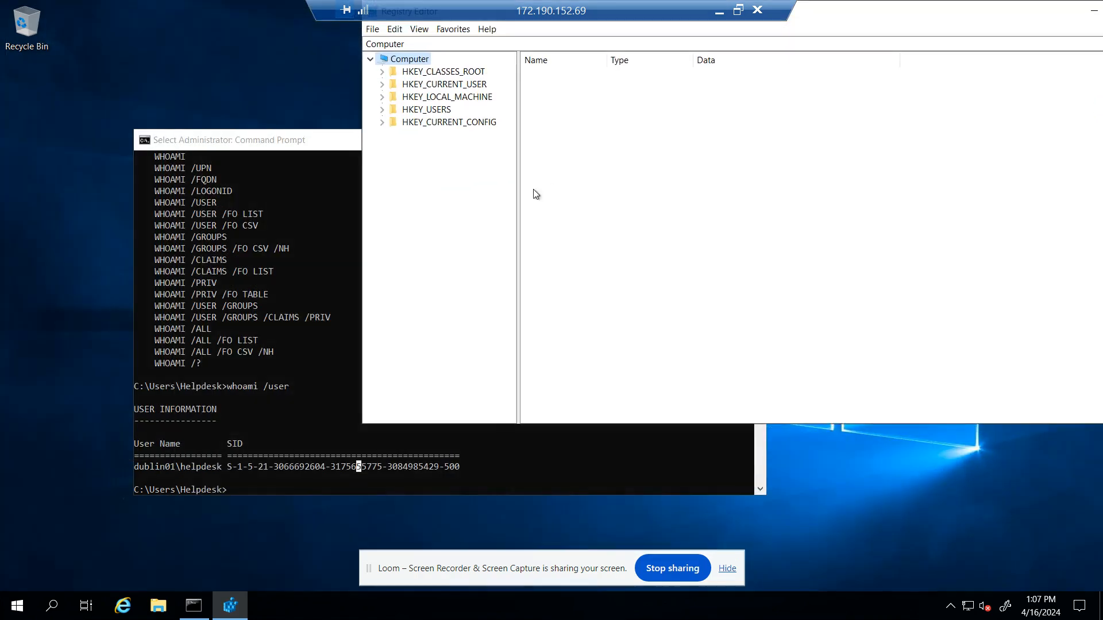
left_click(440, 113)
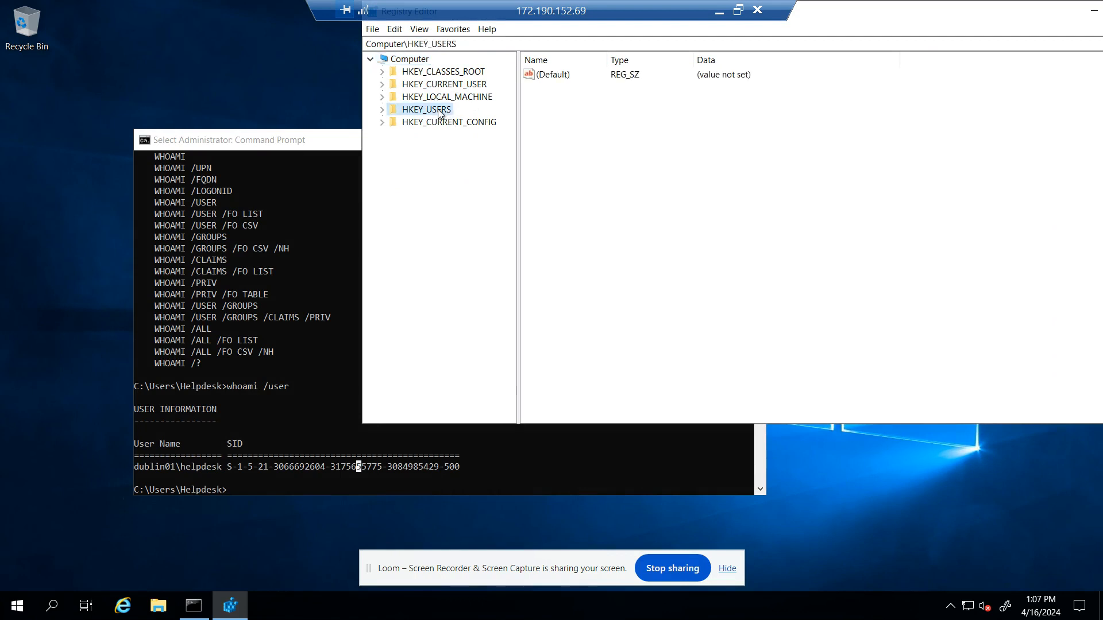
double_click(440, 113)
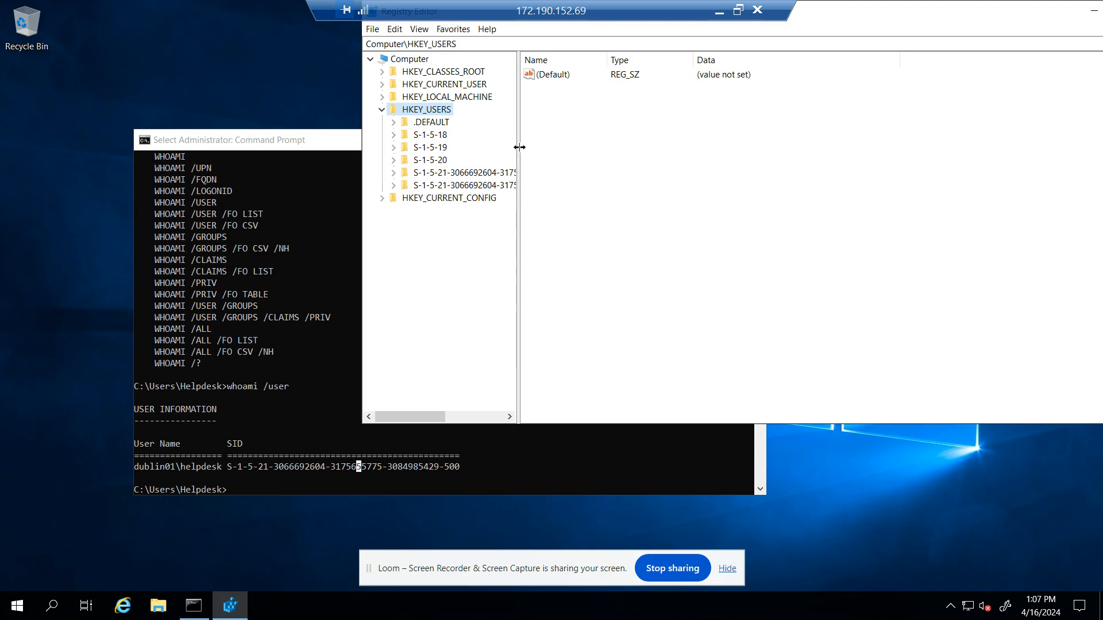
left_click_drag(519, 147, 809, 183)
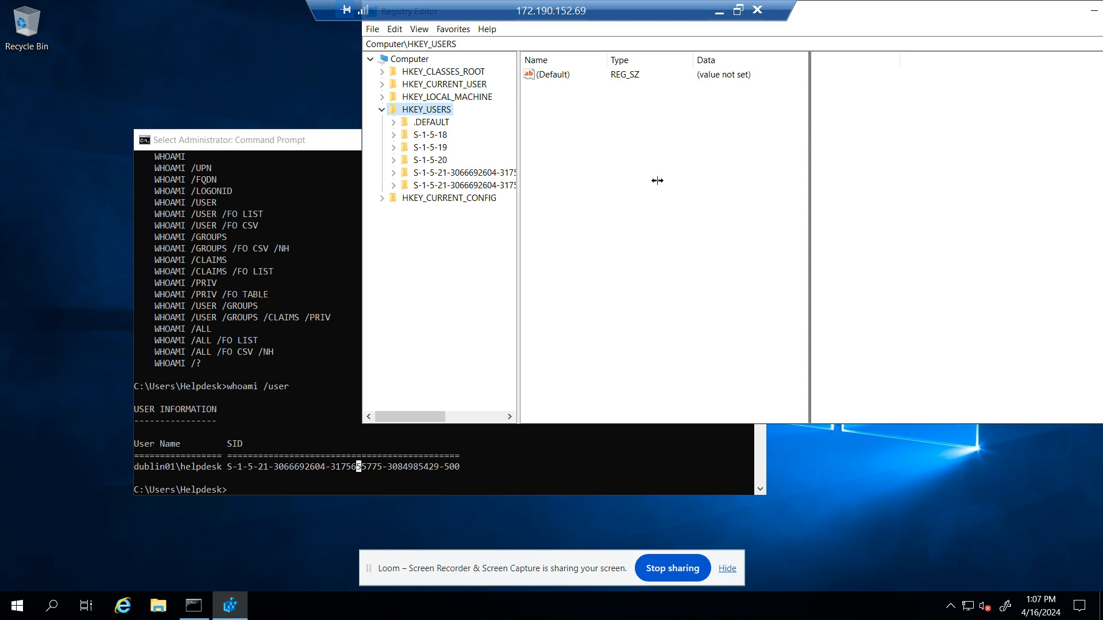
double_click(608, 175)
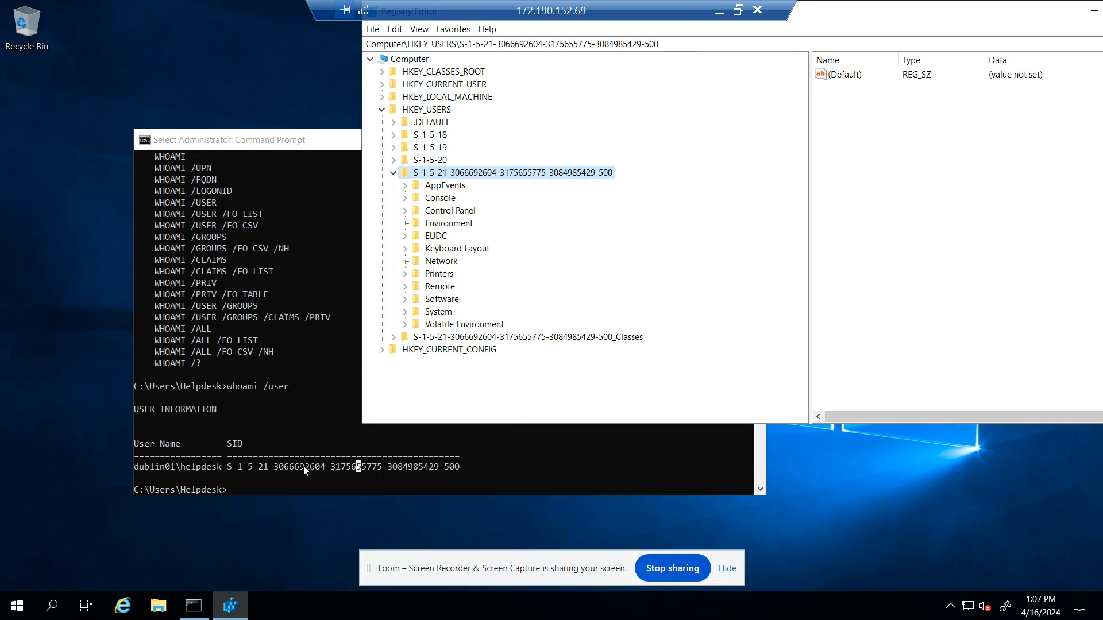
Step: Compare the SID in the whoami output with the expanded key under HKEY_USERS in Registry Editor
left_click(425, 468)
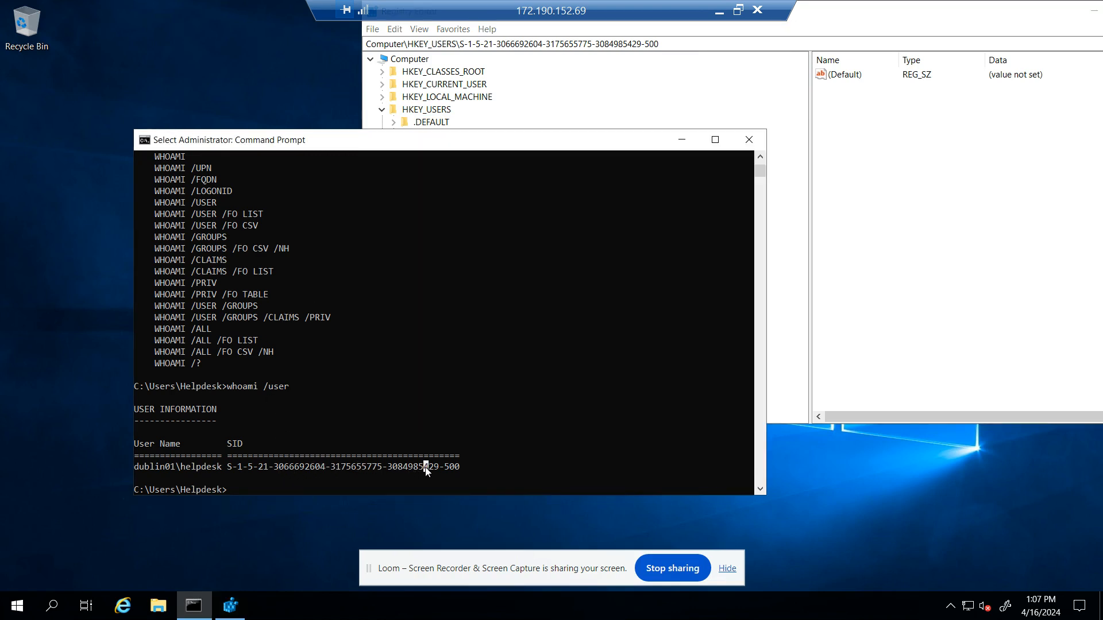
double_click(425, 468)
left_click(425, 468)
left_click(787, 116)
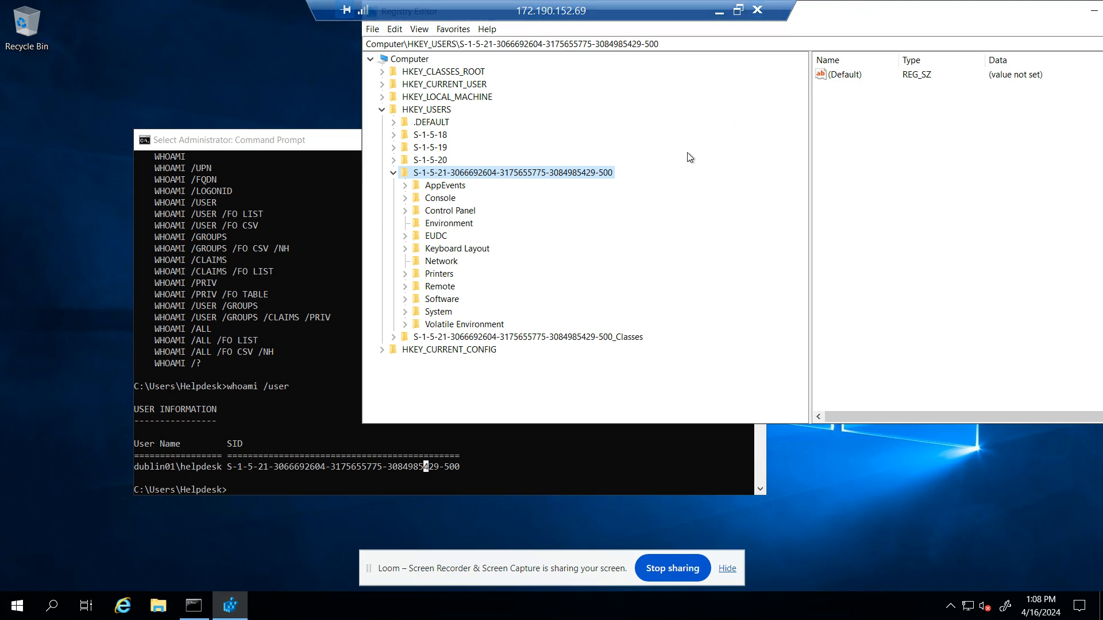
Step: Close Registry Editor and go back to the whoami examples in Command Prompt
left_click_drag(914, 13, 828, 67)
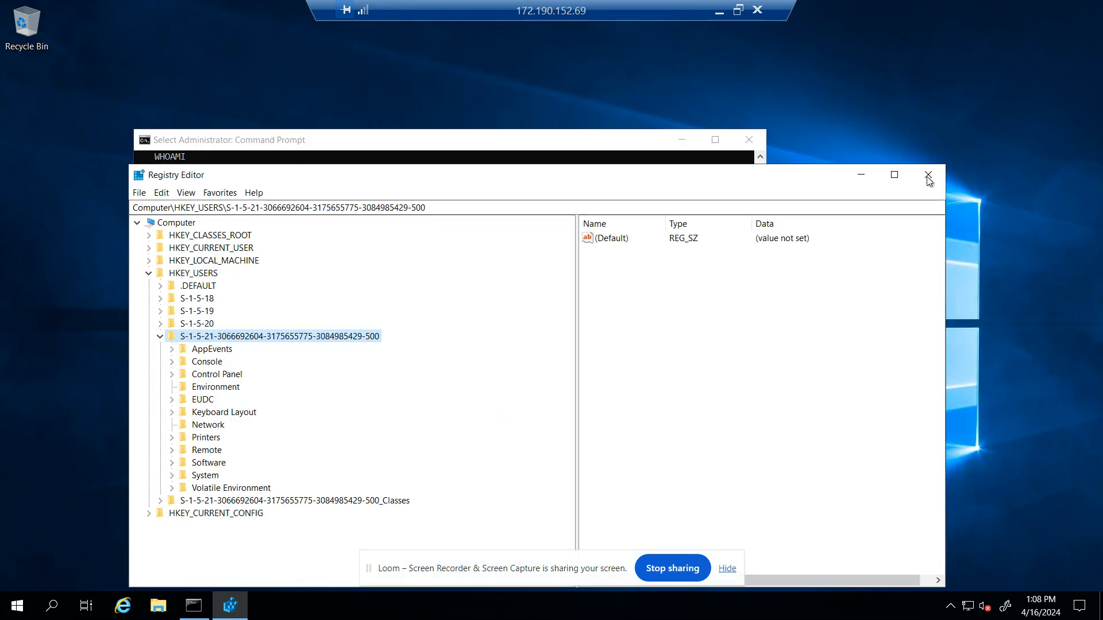
left_click(927, 179)
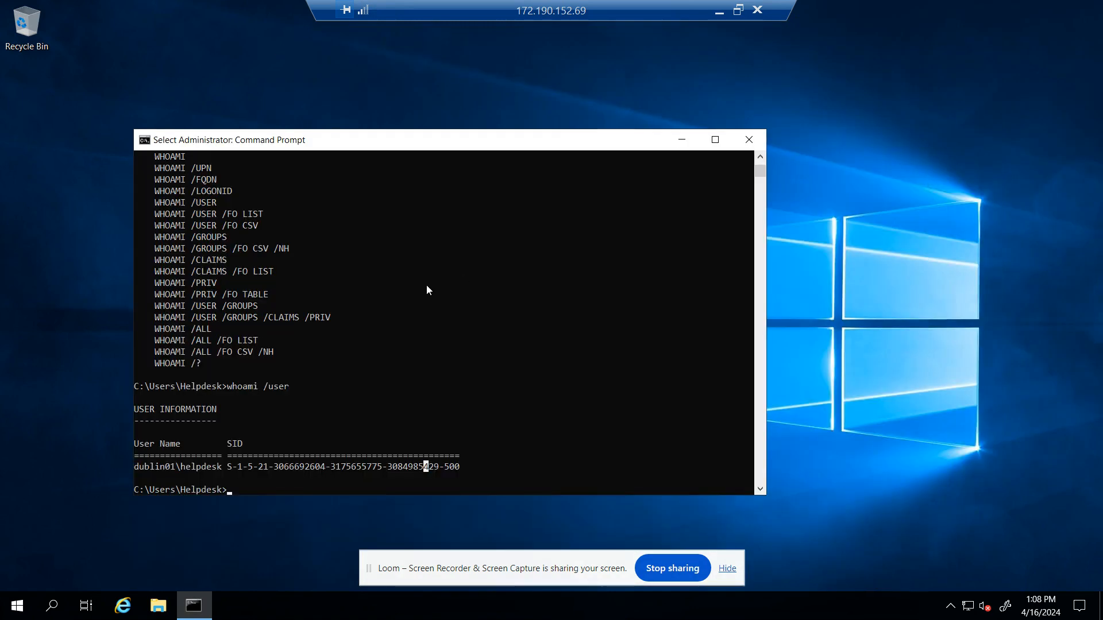
scroll(274, 296, "up", 3)
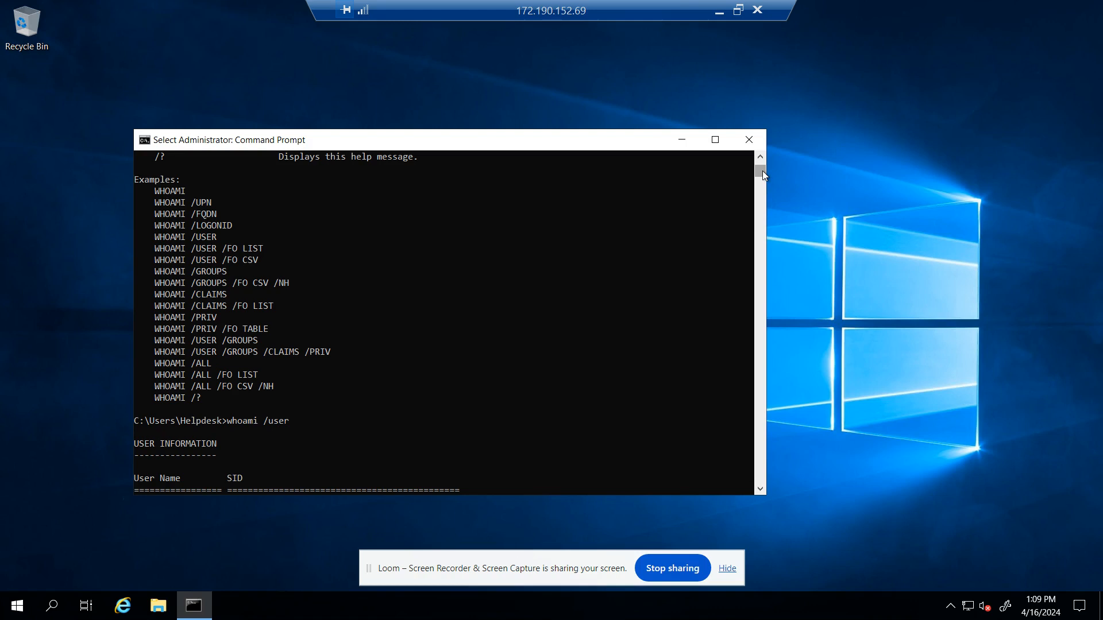
Step: Review the syntax, description and parameter list in the whoami help output from its beginning
left_click_drag(763, 167, 763, 154)
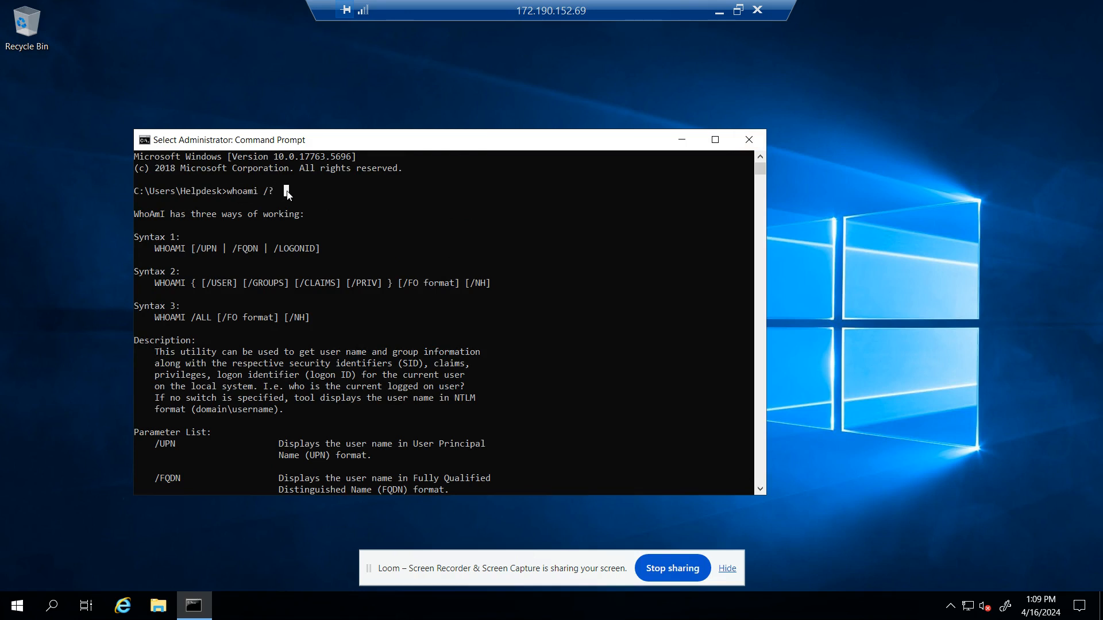
scroll(295, 300, "down", 4)
scroll(295, 300, "down", 2)
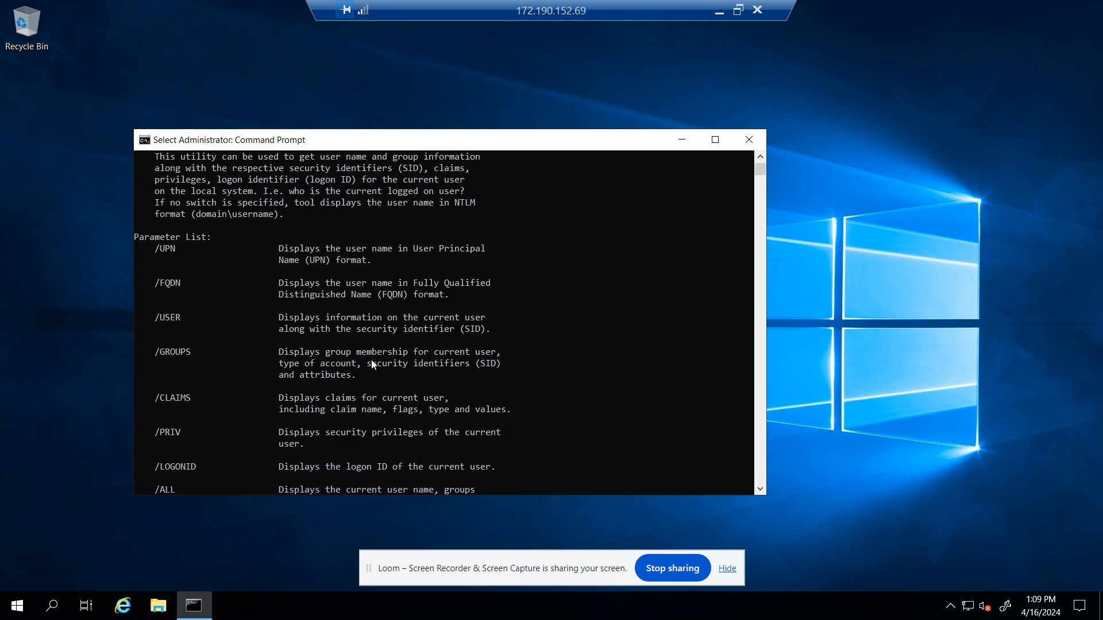
scroll(364, 379, "down", 1)
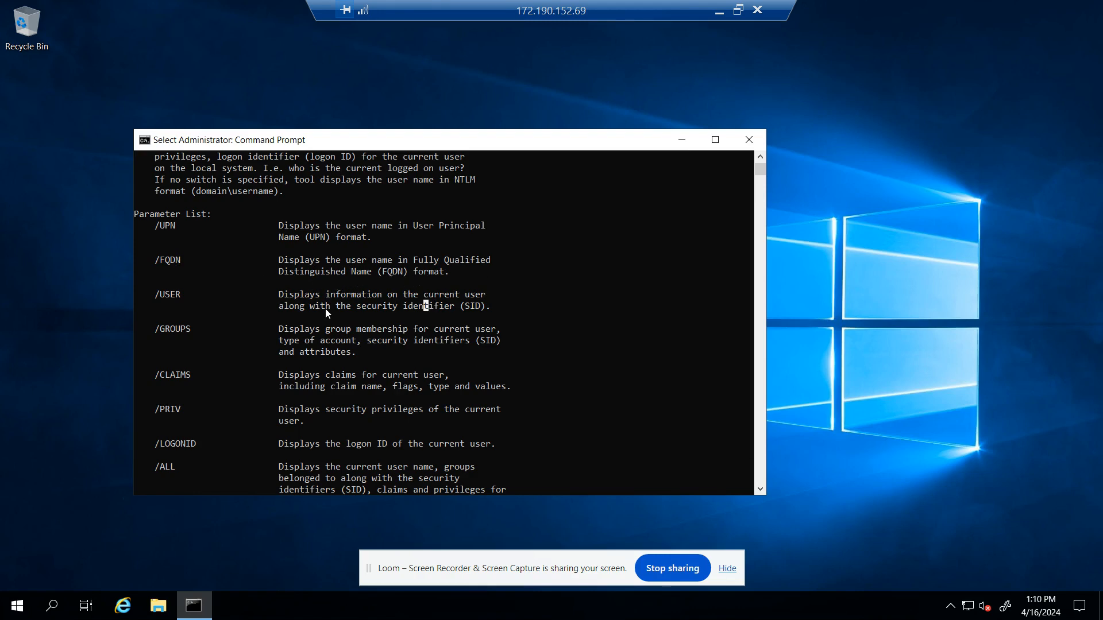
scroll(325, 308, "down", 15)
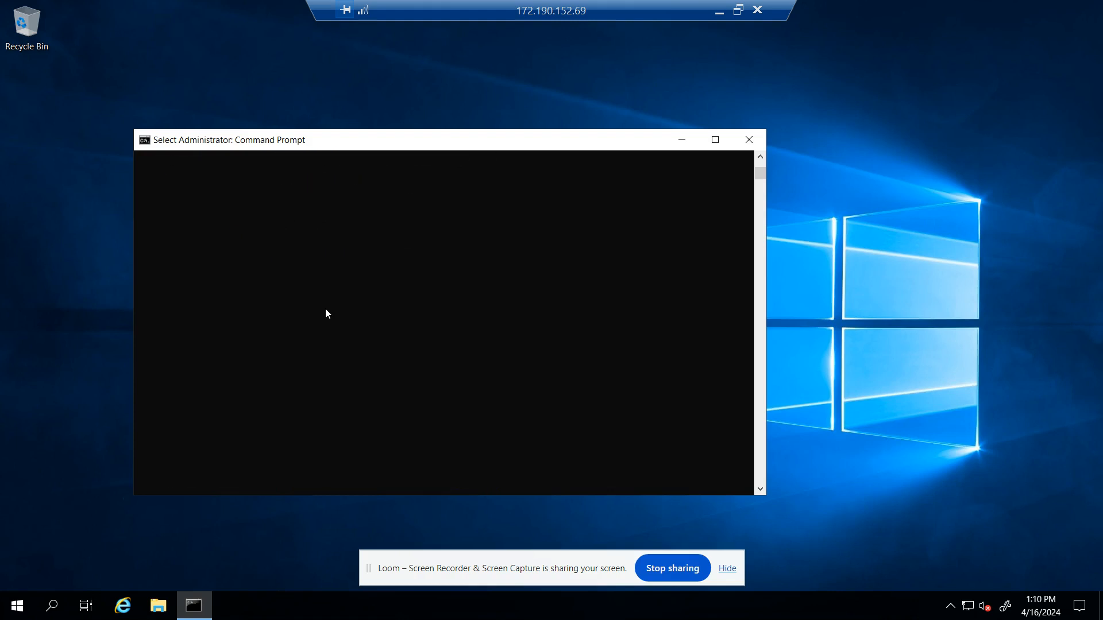
scroll(325, 310, "up", 10)
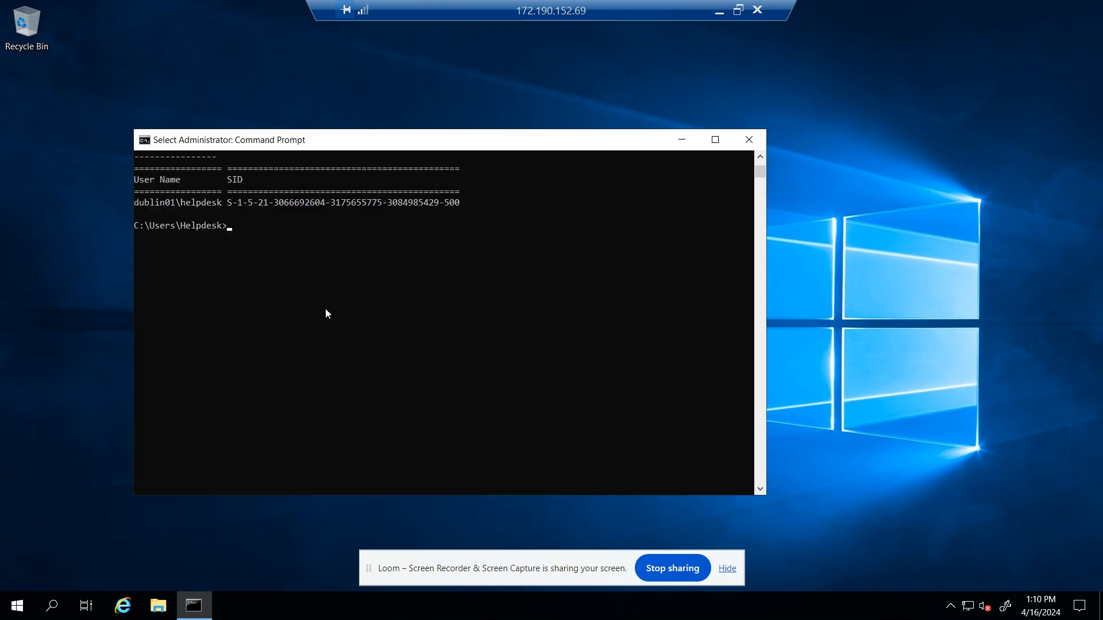
Step: Run whoami /fqdn at the command prompt to query the account's Fully Qualified Distinguished Name
left_click(281, 317)
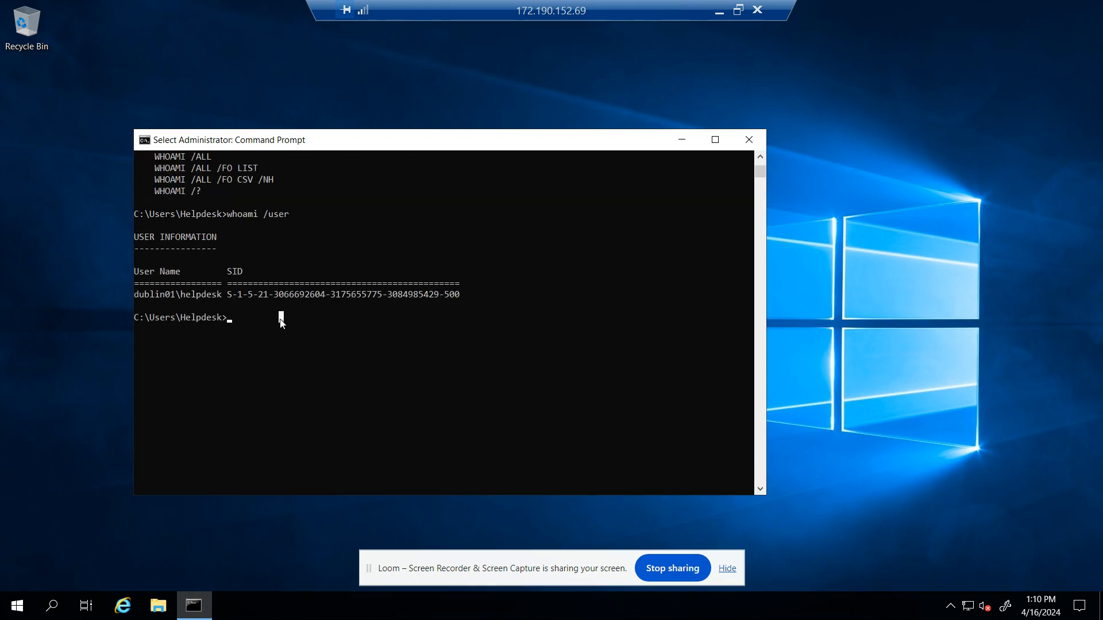
left_click(236, 320)
key("Escape")
key("Up")
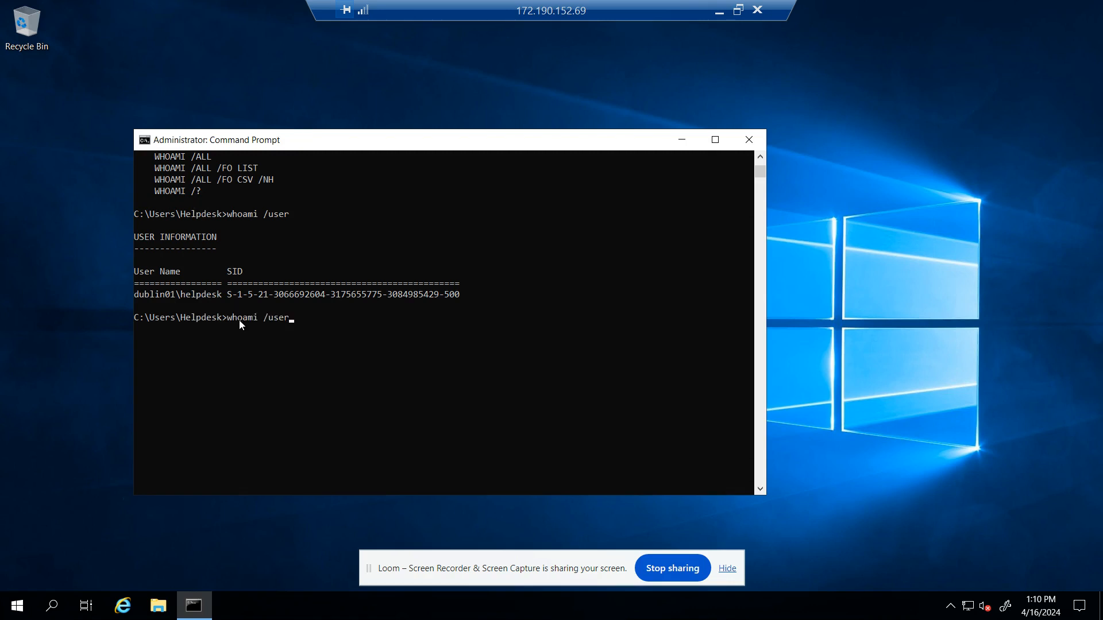
key("BackSpace")
key("BackSpace")
key("BackSpace")
key("BackSpace")
type("fqdn")
key("Return")
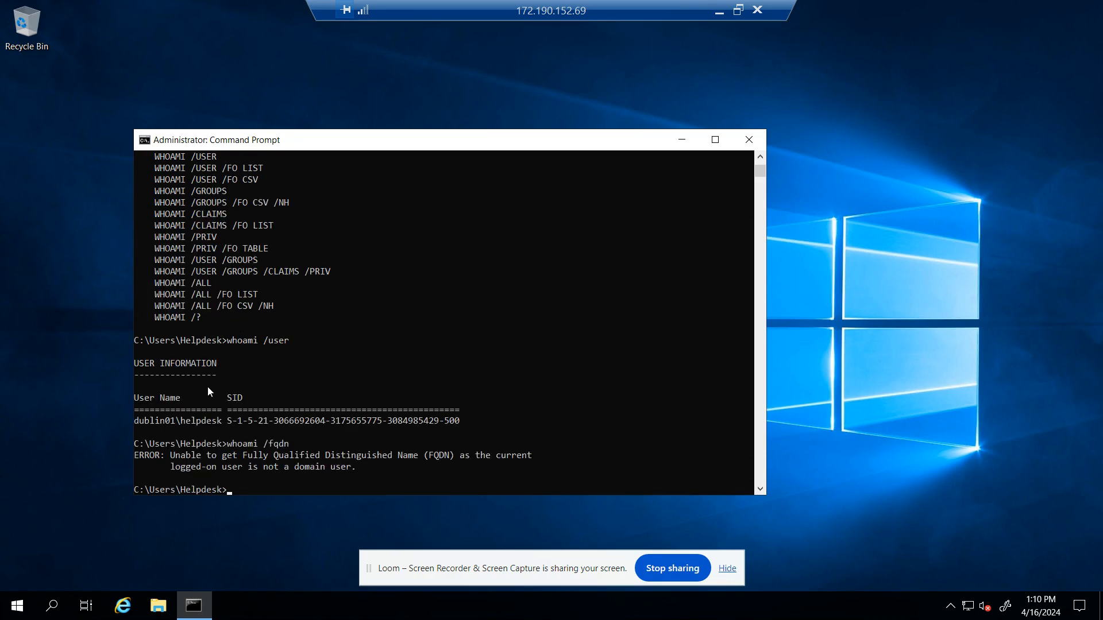
scroll(208, 387, "down", 2)
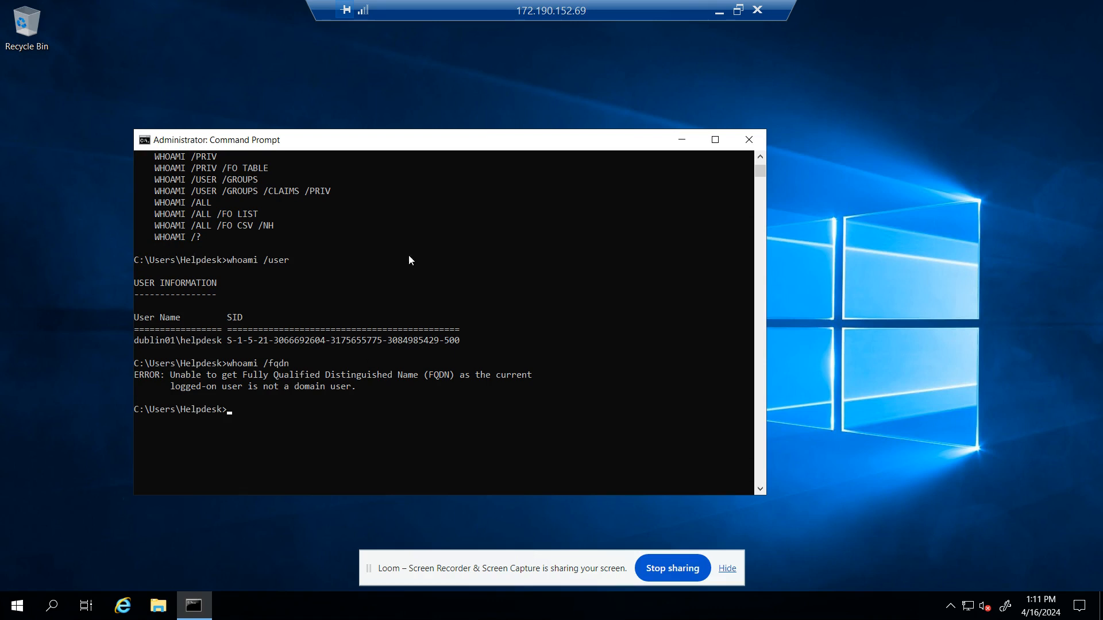
Step: Disconnect the remote desktop session to the server and return to the Azure portal
left_click(906, 126)
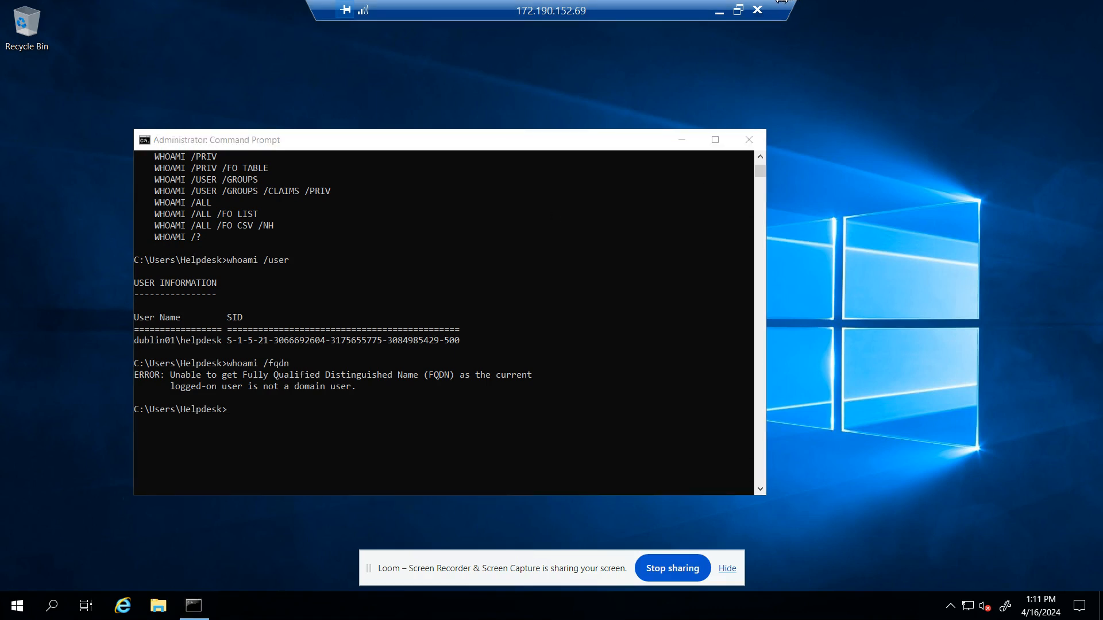
left_click(759, 11)
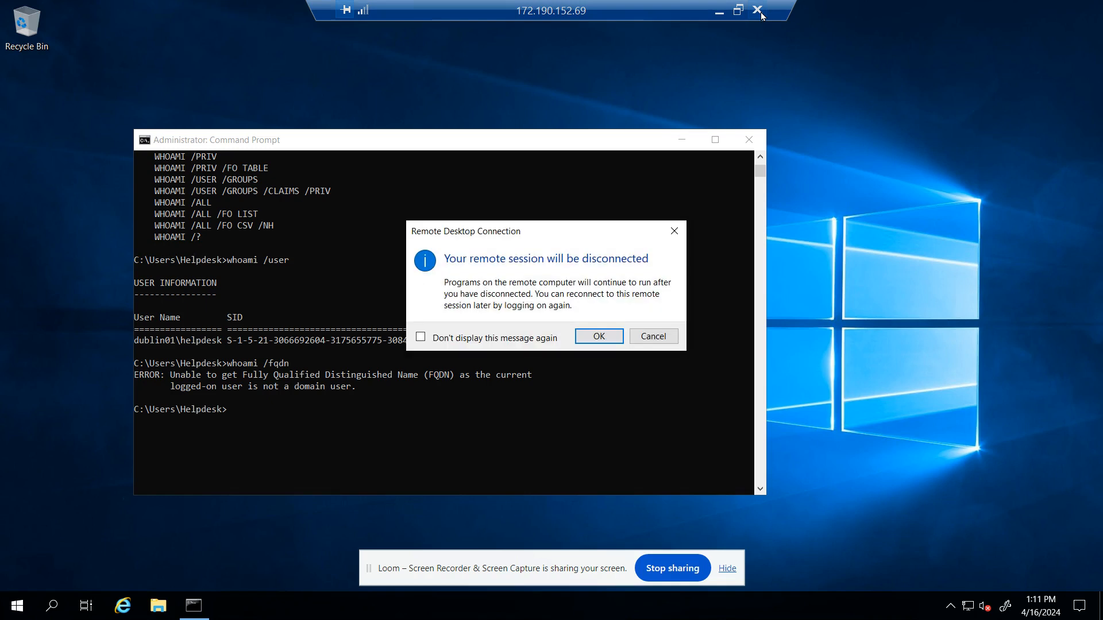
left_click(600, 337)
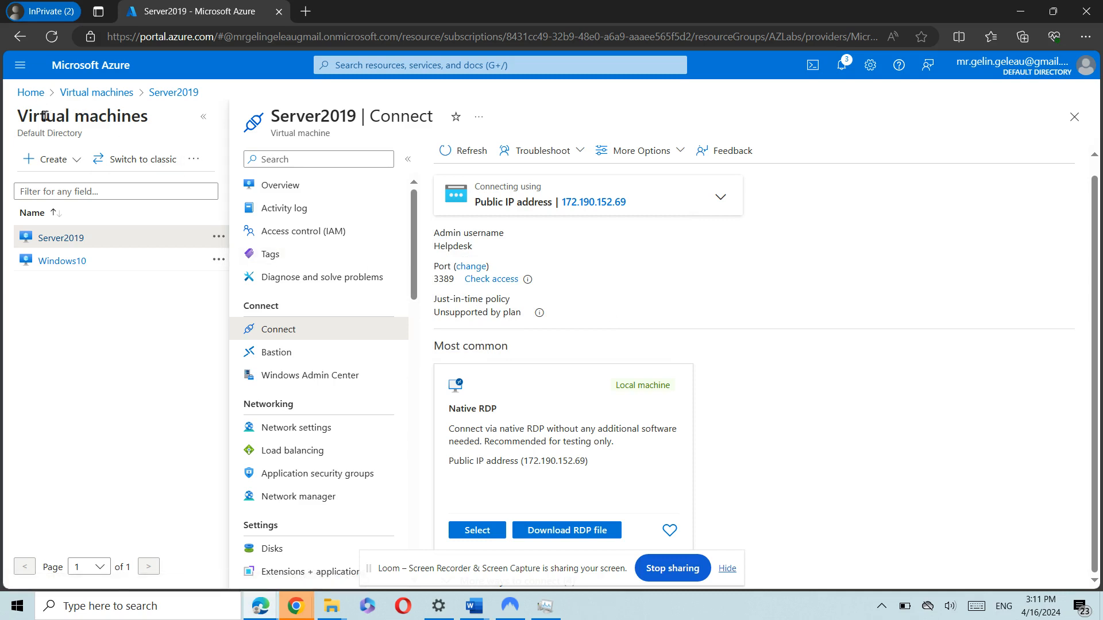
Step: Go to the list of all virtual machines in Azure and stop both Server2019 and Windows10
left_click(31, 93)
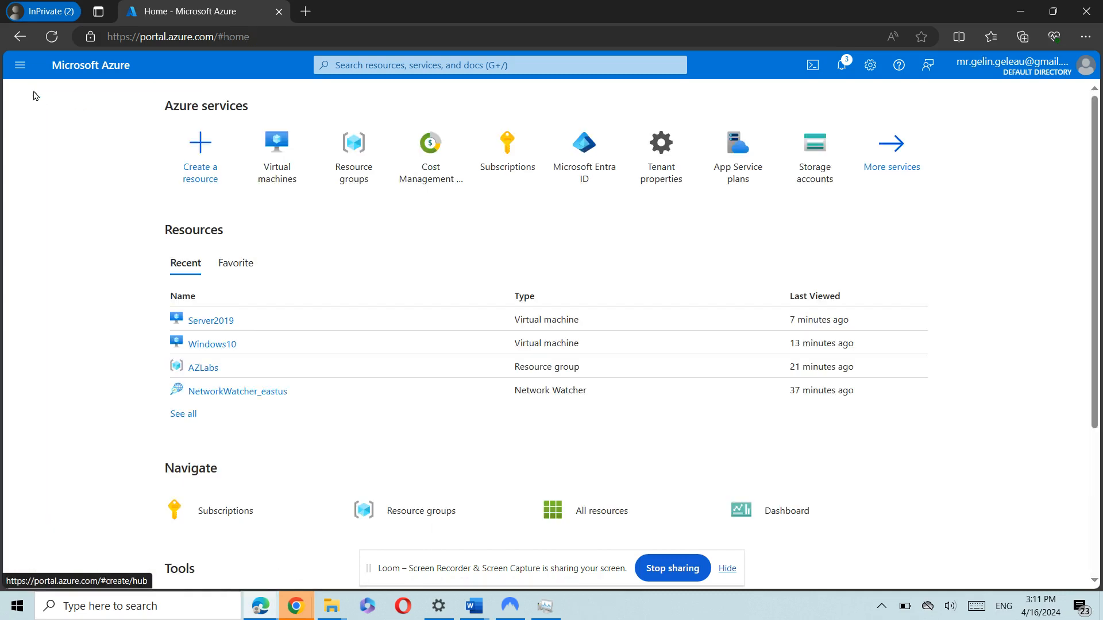
left_click(258, 133)
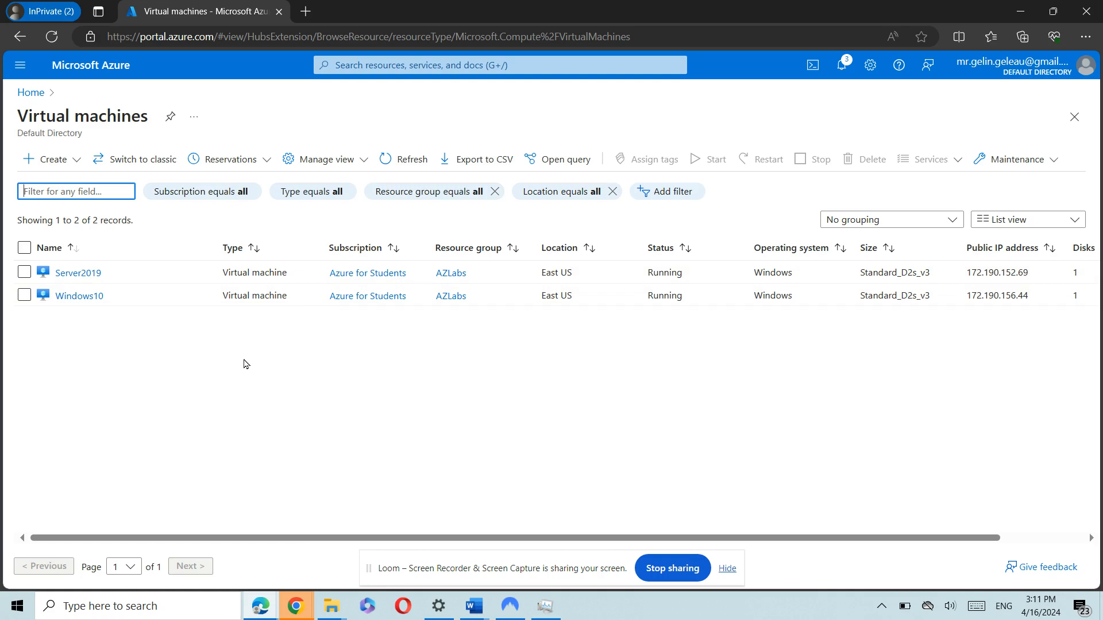
left_click(24, 272)
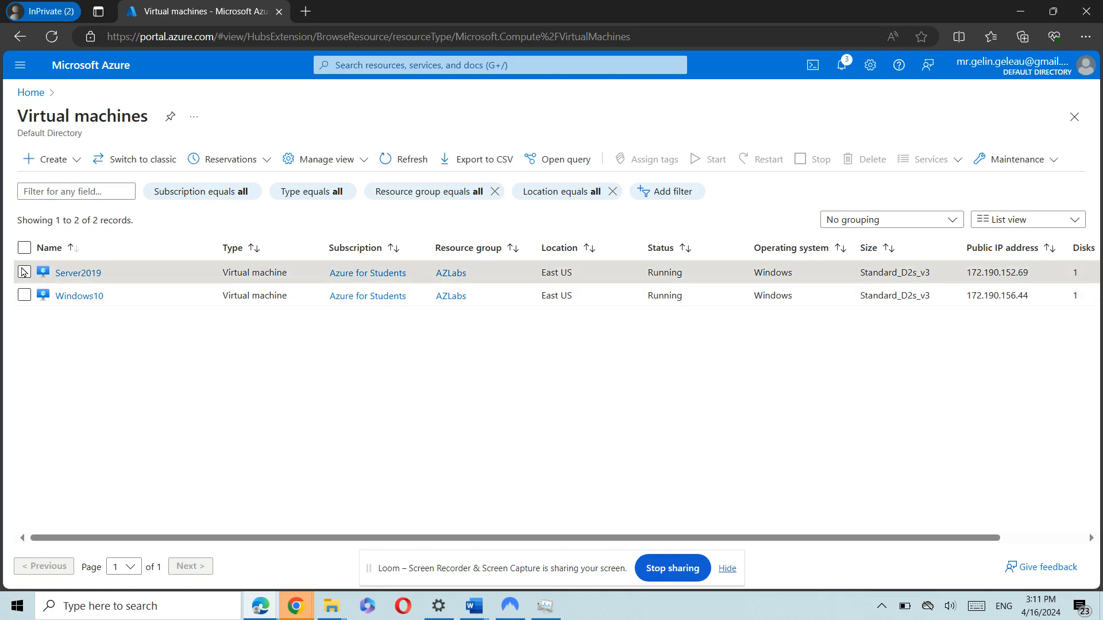
left_click(24, 249)
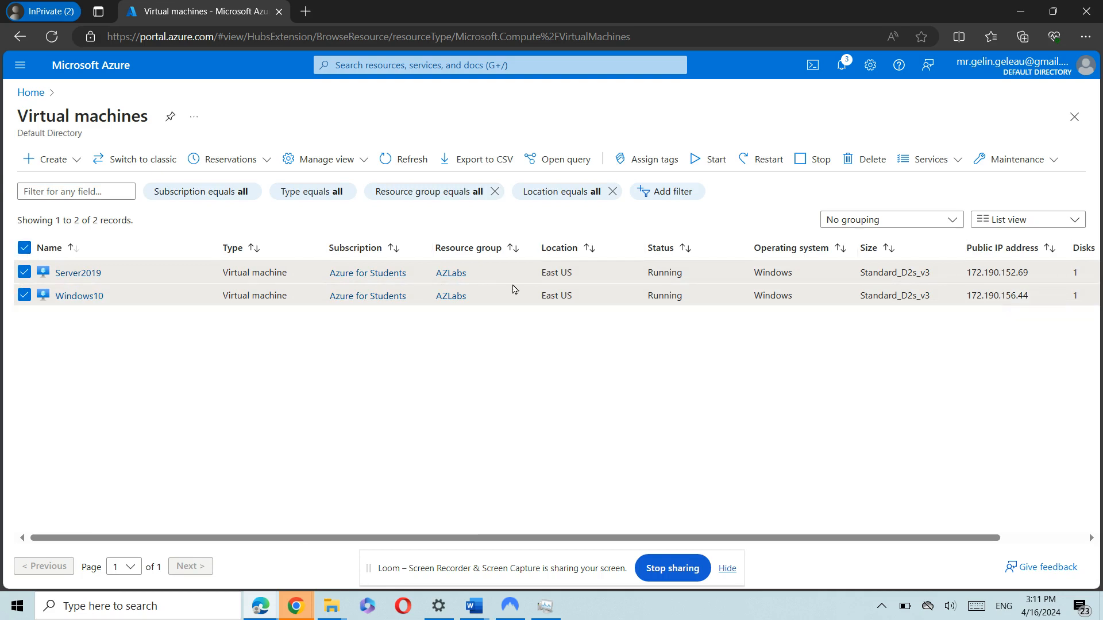
left_click(811, 160)
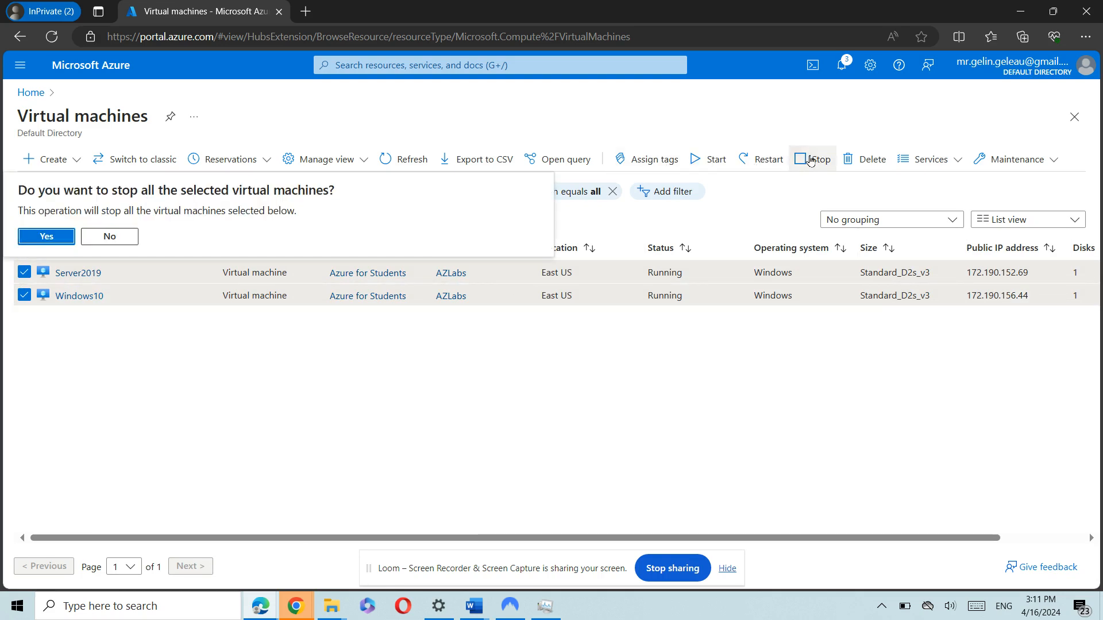
left_click(51, 237)
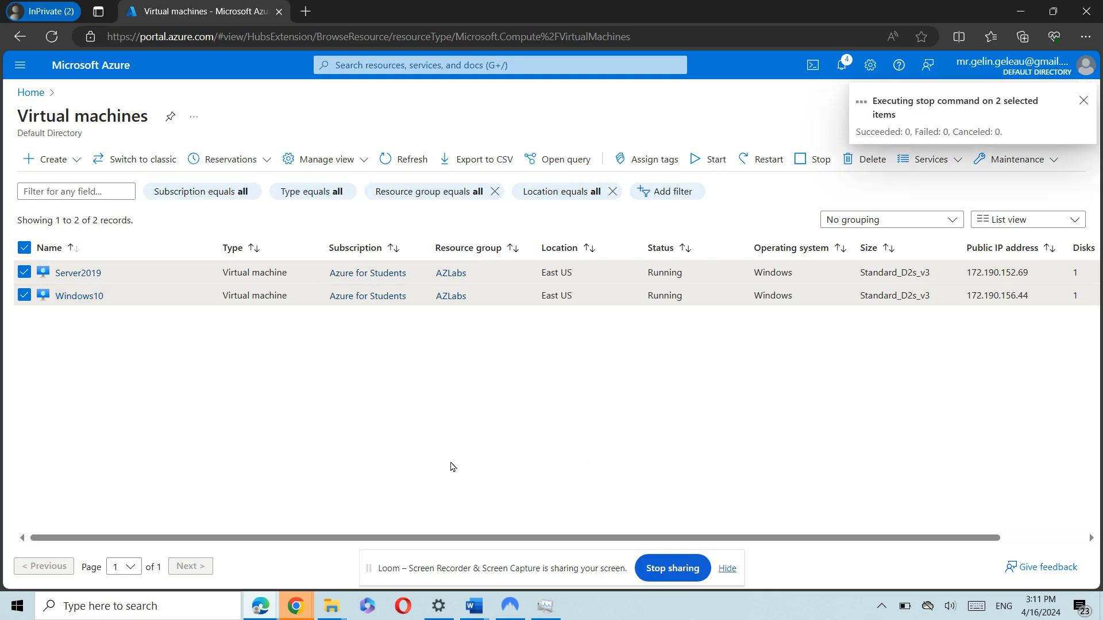